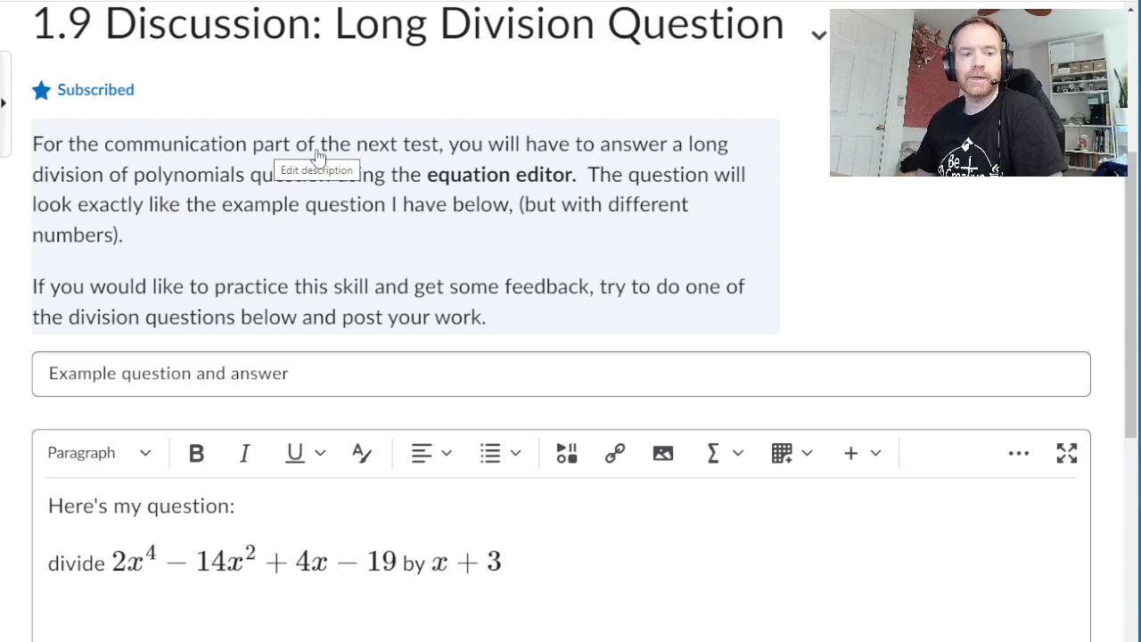
- Review the discussion instructions and the example long division question in the post draft
scroll(318, 156, "down", 1)
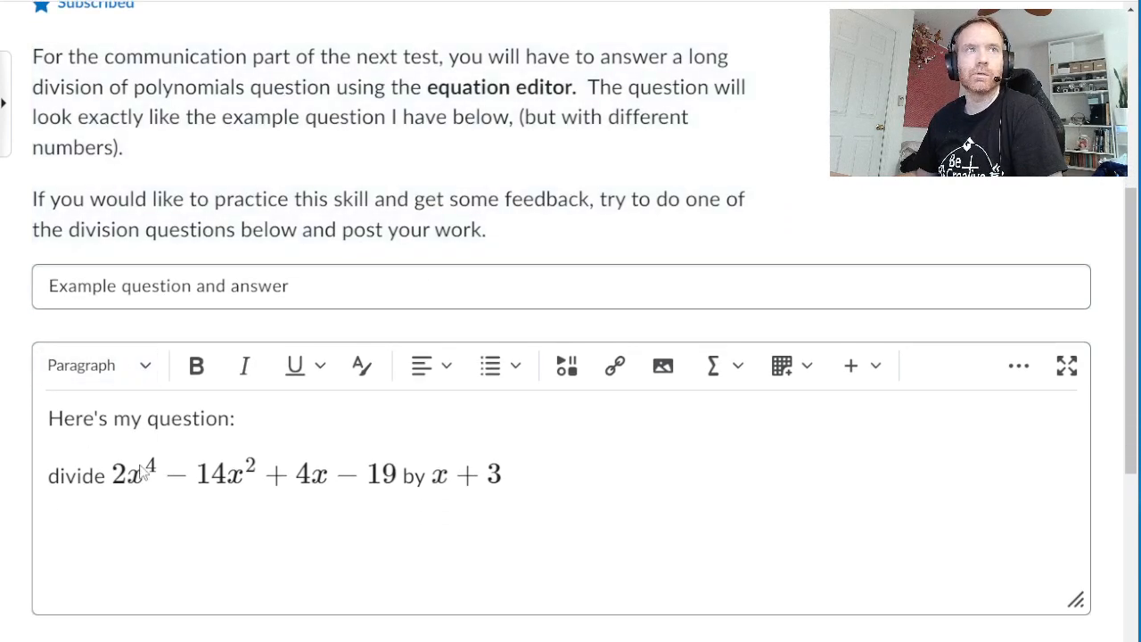
left_click_drag(81, 467, 513, 451)
left_click(594, 451)
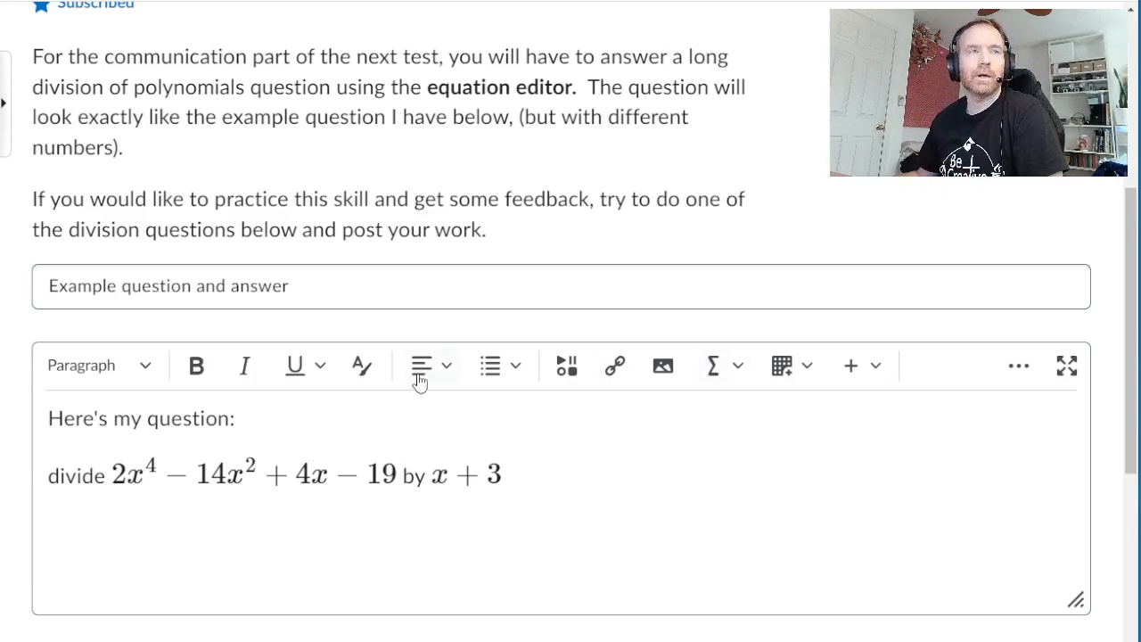
scroll(624, 454, "down", 2)
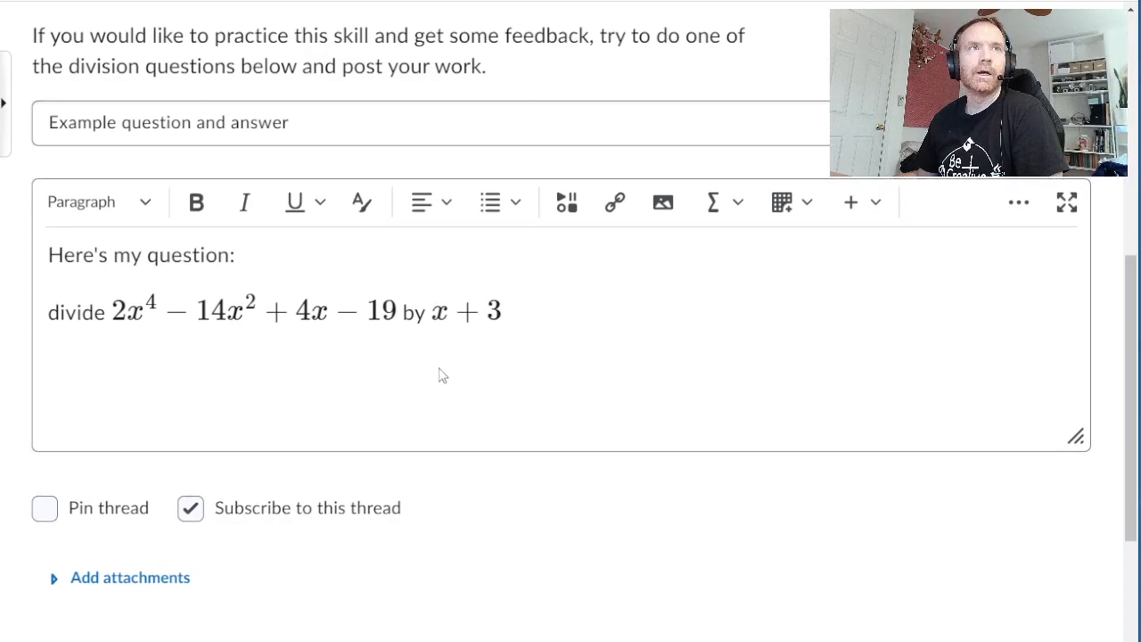
scroll(440, 375, "up", 1)
scroll(446, 231, "up", 1)
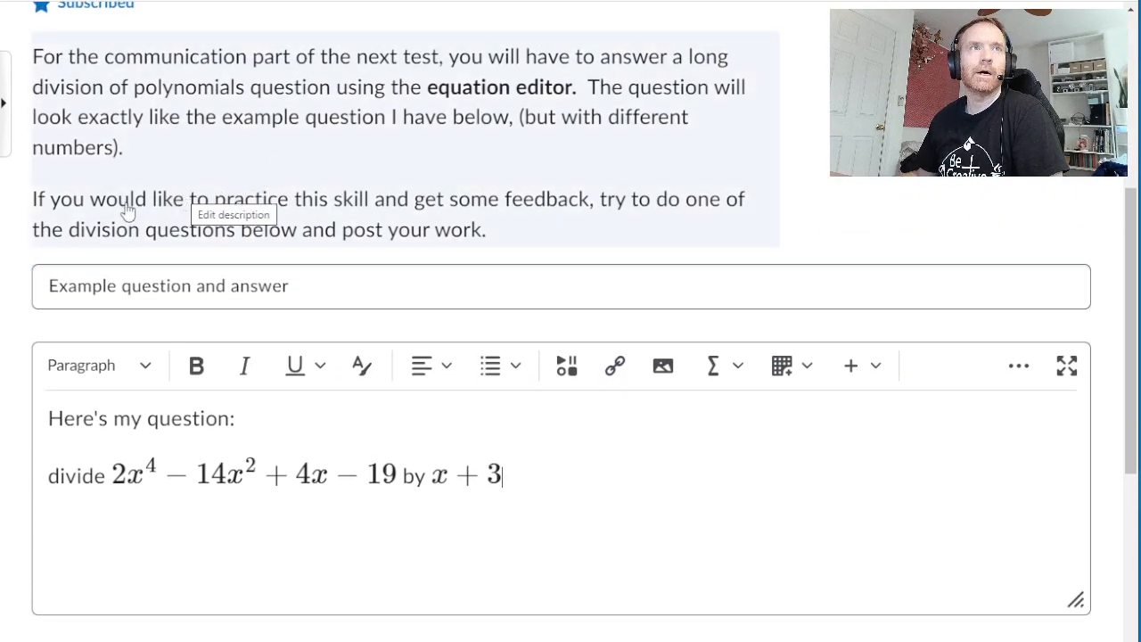
scroll(458, 280, "up", 2)
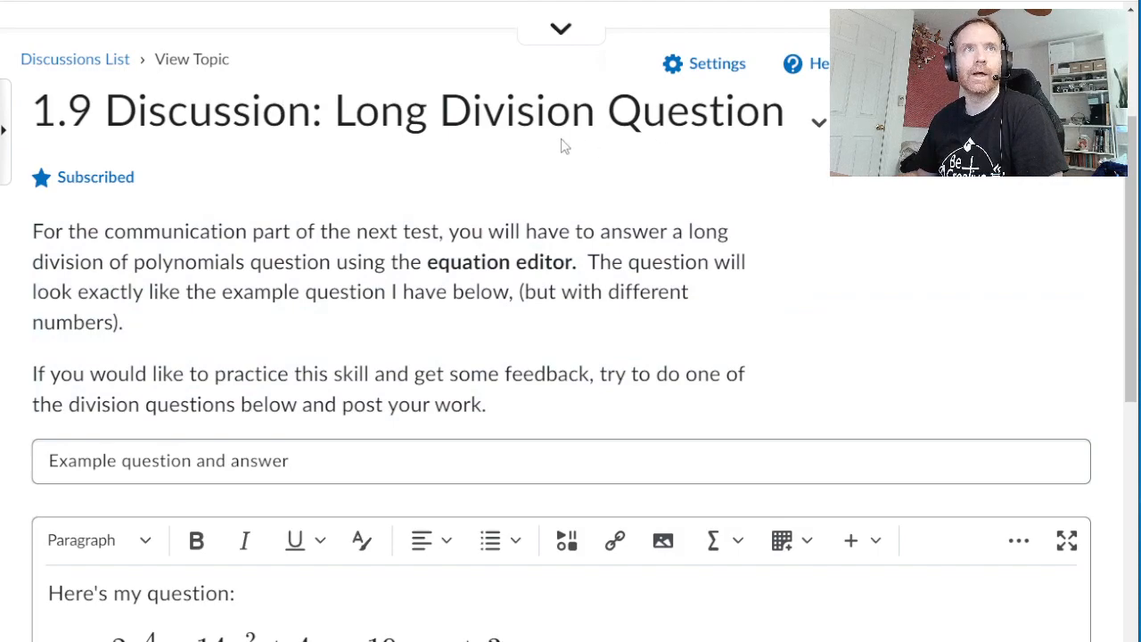
scroll(562, 464, "down", 3)
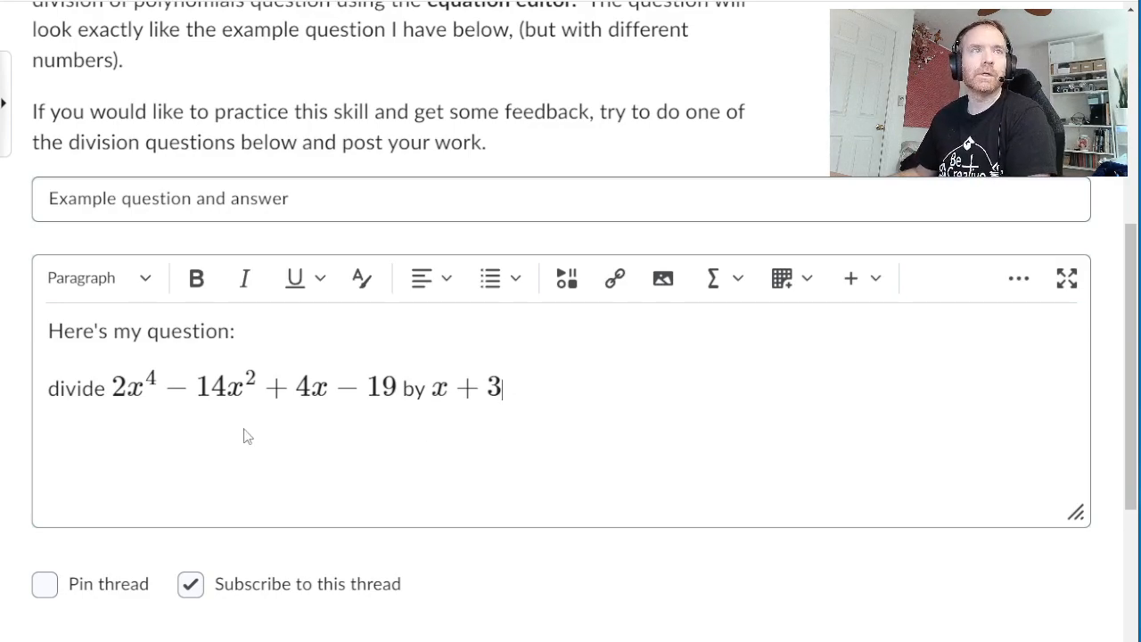
- Start a new graphical equation below the division question and move the equation dialog aside to uncover the question
key("Return")
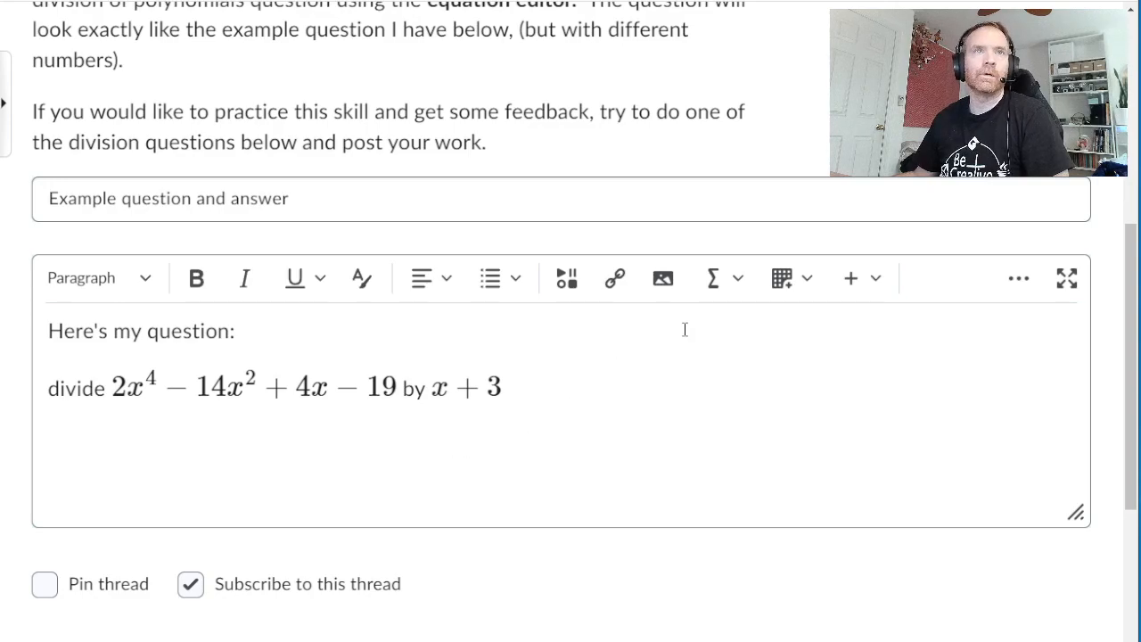
left_click(724, 282)
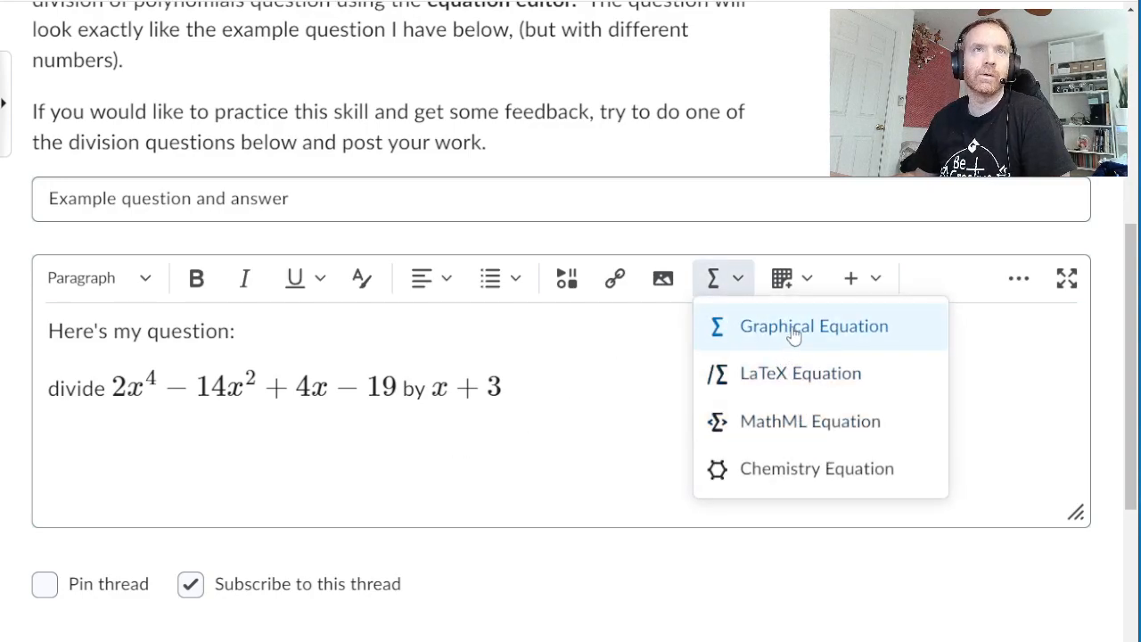
left_click(793, 335)
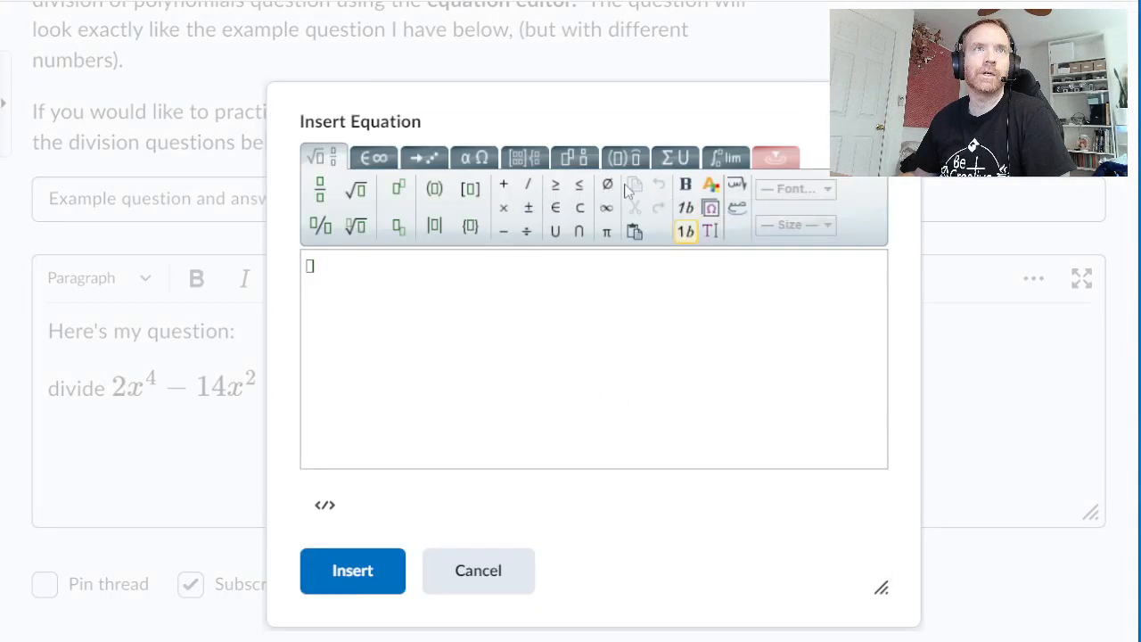
left_click(521, 159)
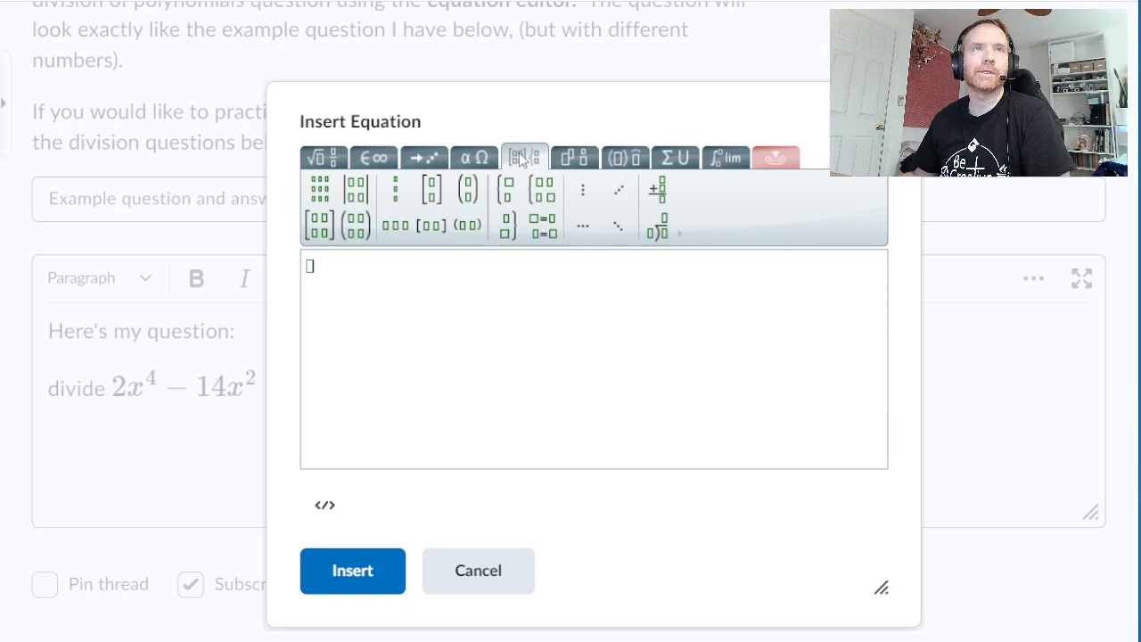
left_click(318, 198)
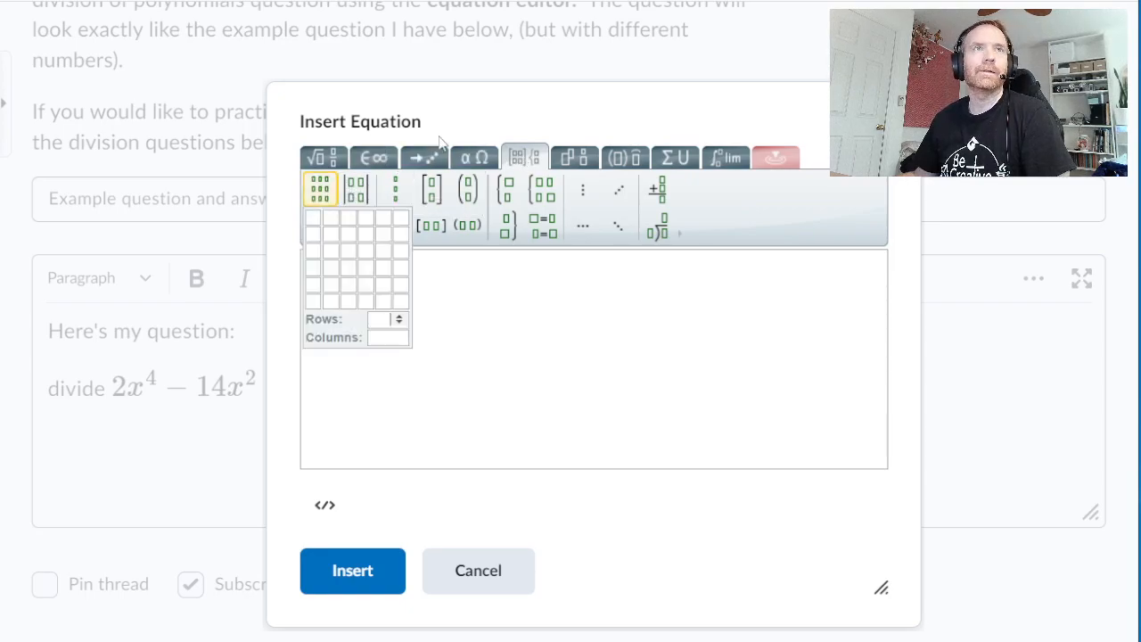
left_click_drag(405, 114, 660, 77)
left_click(530, 150)
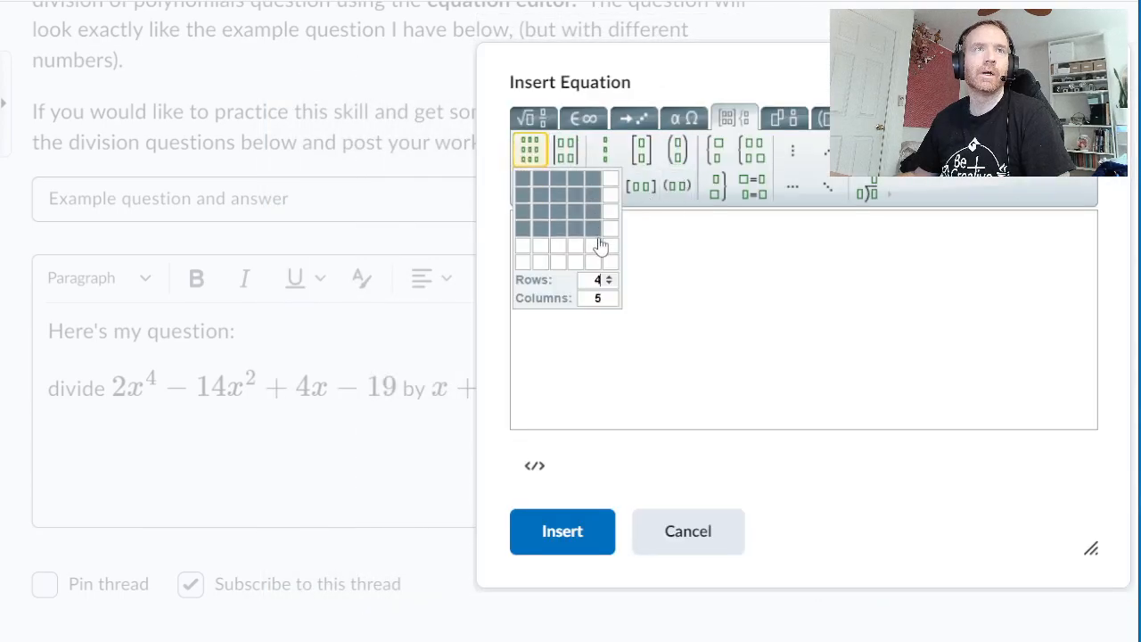
left_click(611, 265)
left_click(532, 164)
left_click_drag(715, 323, 300, 224)
type("=")
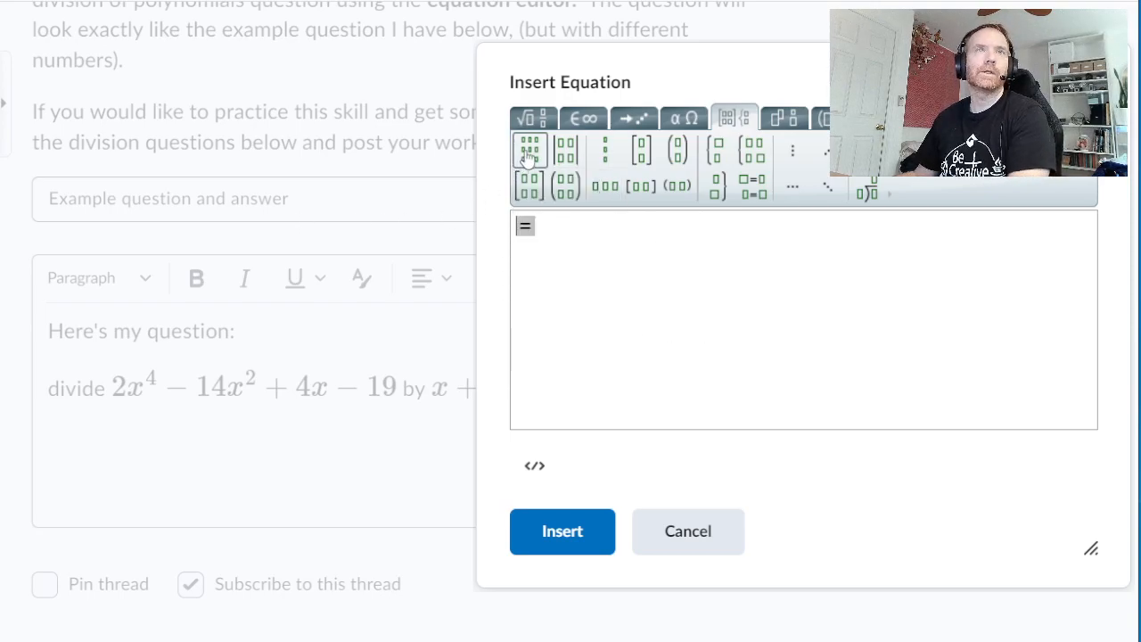
left_click(528, 158)
left_click(607, 279)
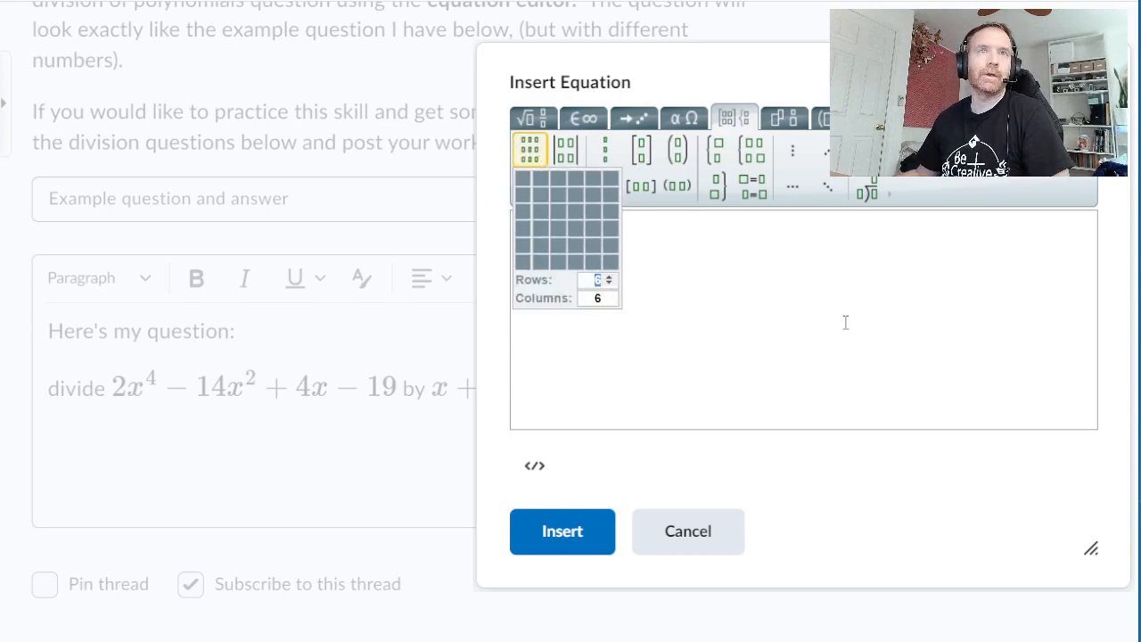
type("10")
left_click(606, 299)
type("10")
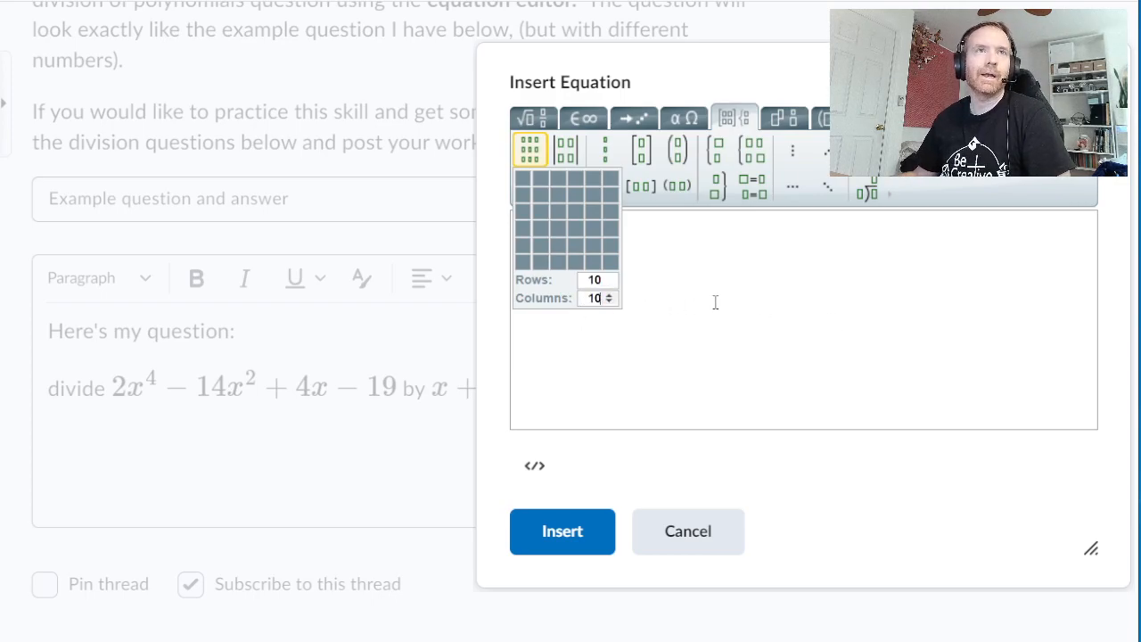
key("Return")
- Insert a table with 10 rows and 10 columns into the equation
left_click(529, 149)
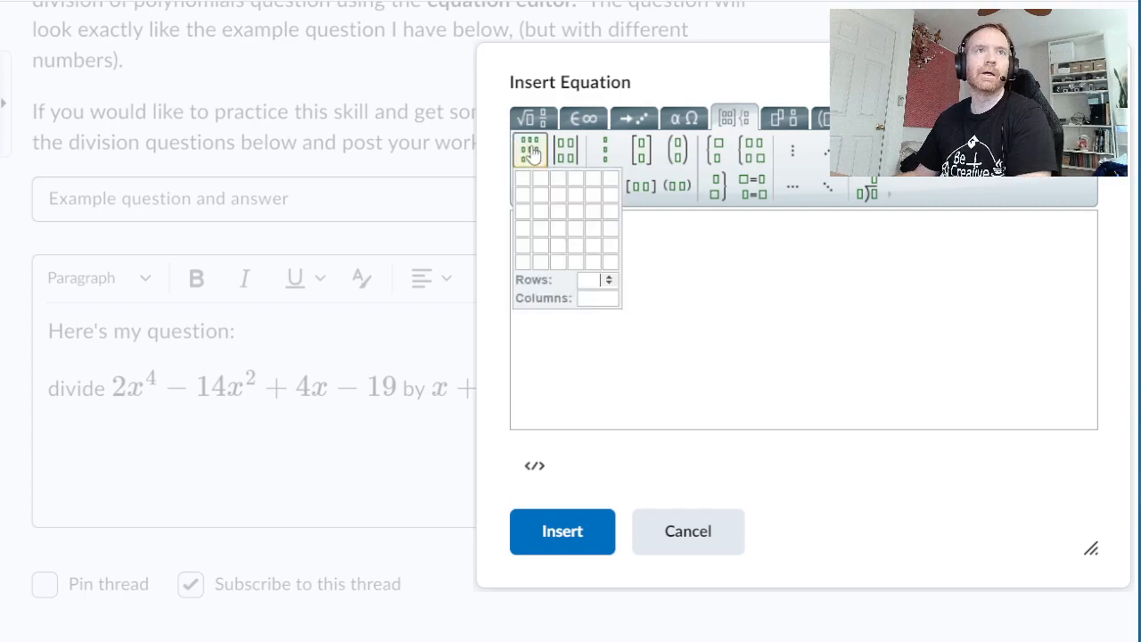
type("10")
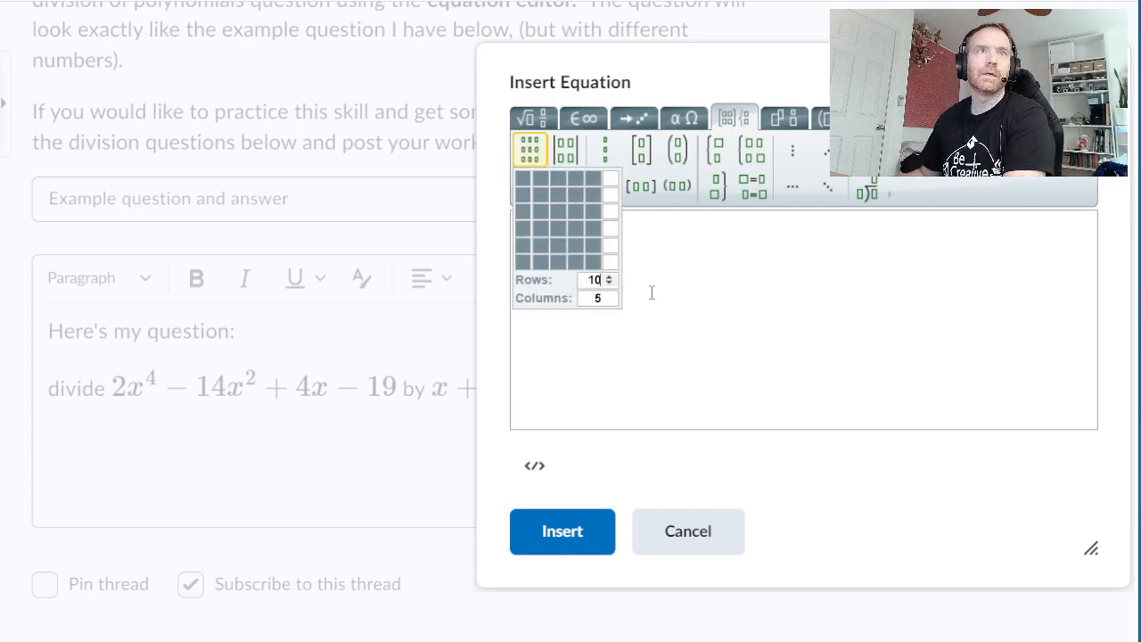
left_click(607, 299)
type("10")
key("Return")
scroll(642, 321, "down", 2)
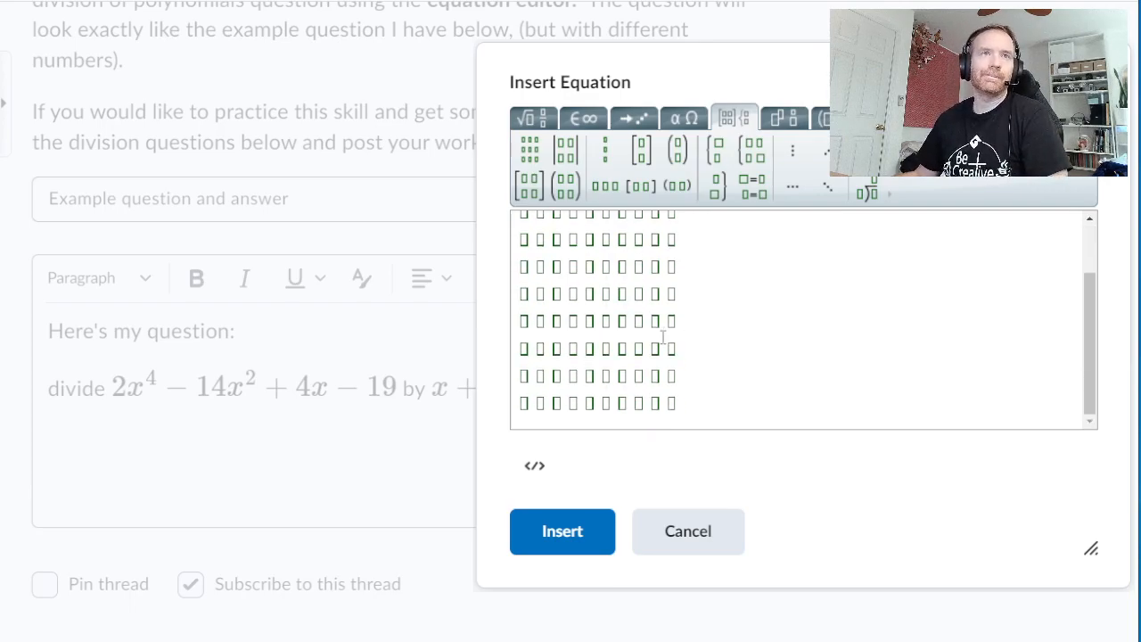
scroll(662, 337, "up", 2)
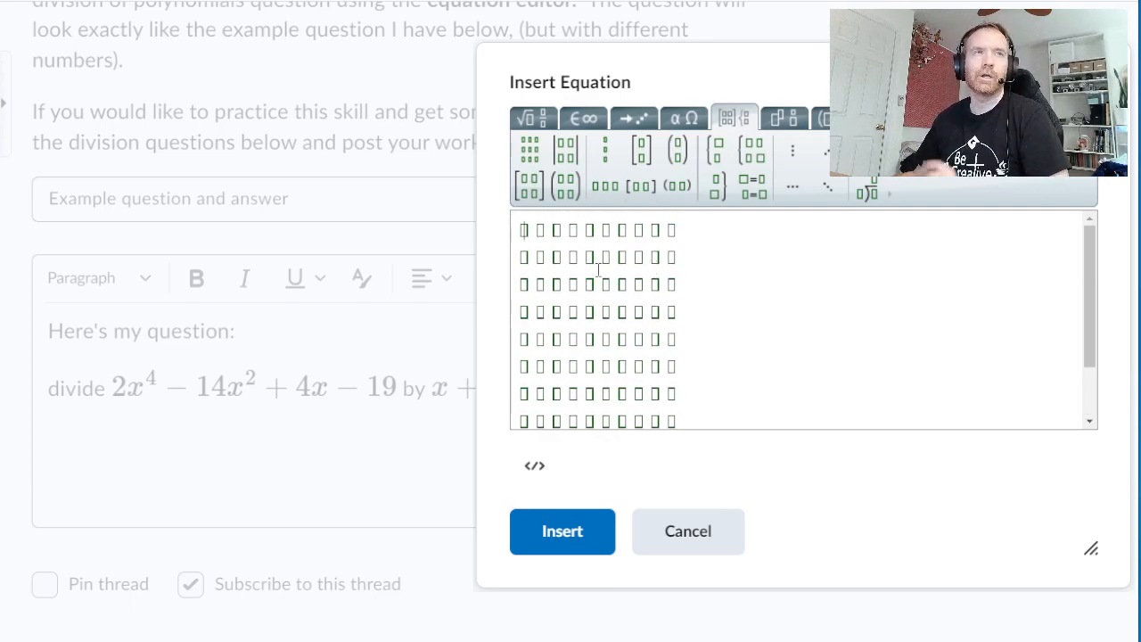
- Enter the divisor x+3 in the second row's first cell and a closing parenthesis in the cell beside it
left_click(525, 259)
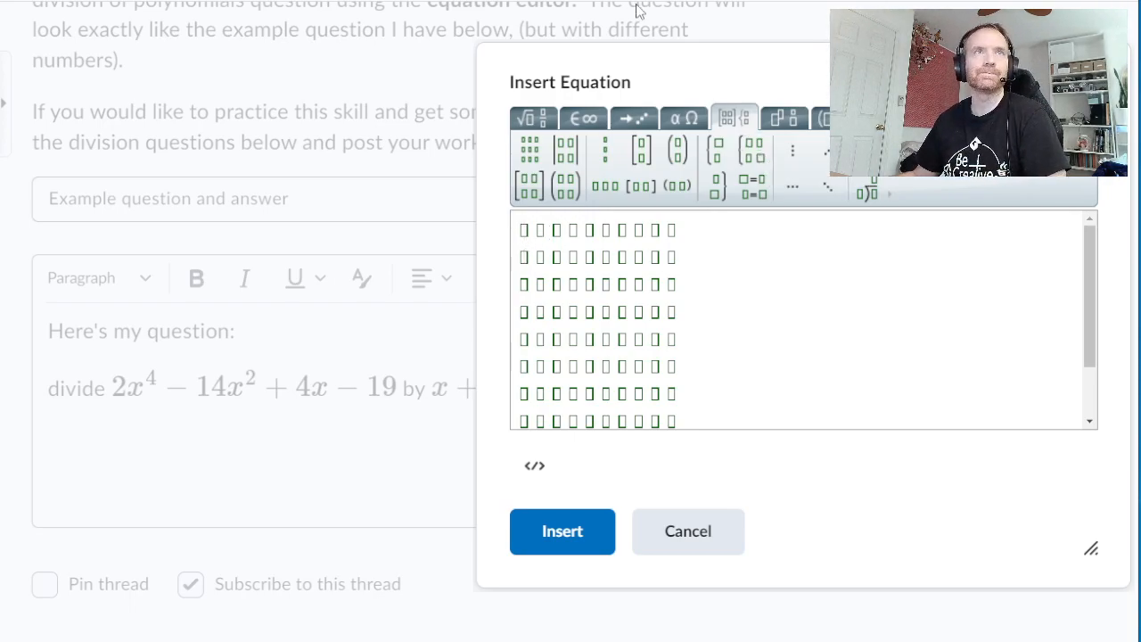
left_click_drag(594, 73, 609, 94)
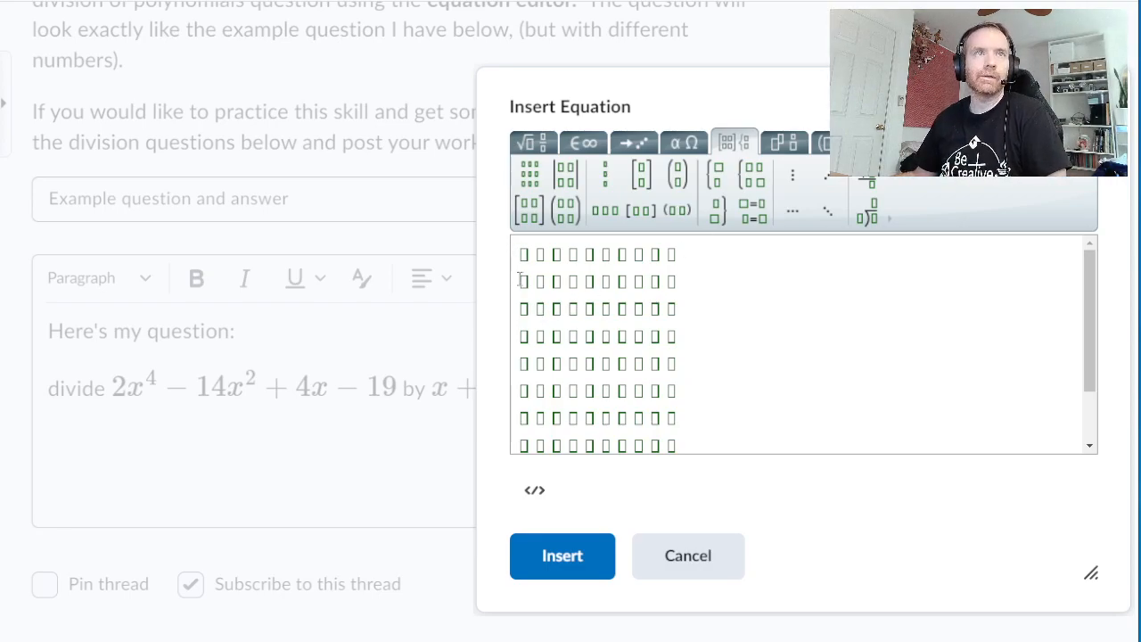
left_click(547, 280)
type("x+3")
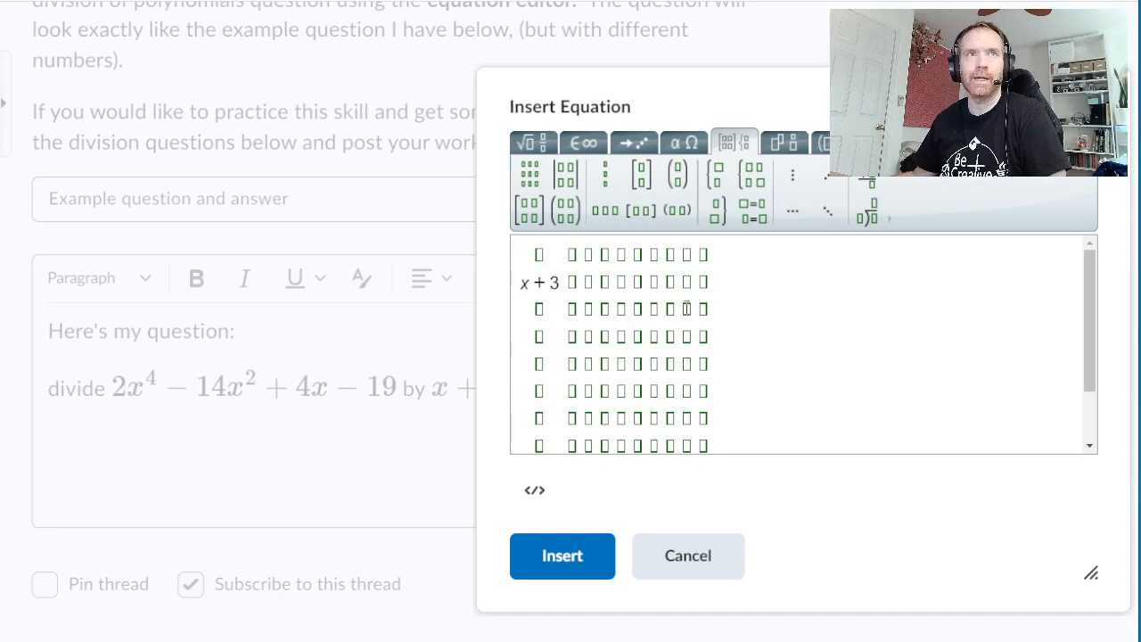
left_click(572, 282)
type("(")
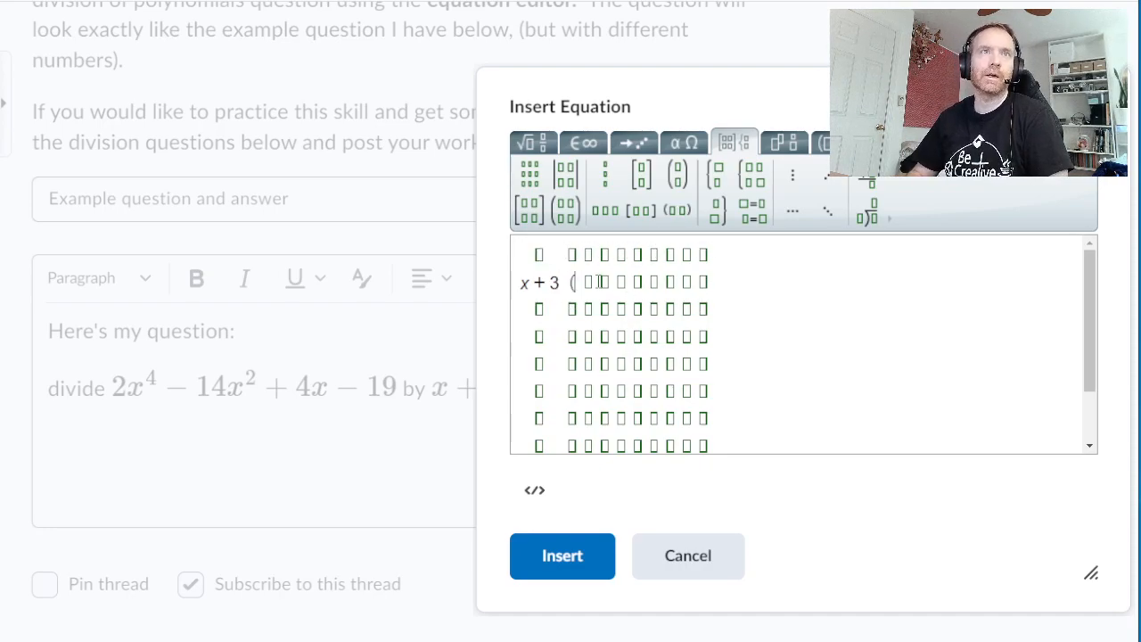
key("BackSpace")
type(")")
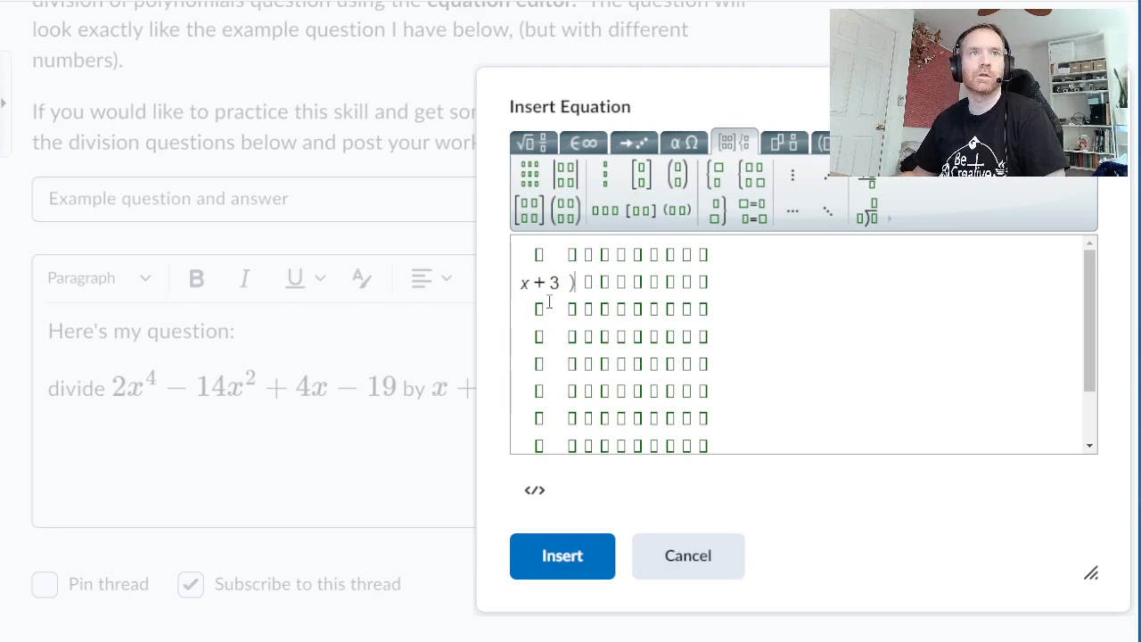
- Enter 2x^4 with a superscript exponent in the third cell of the second row
left_click(596, 282)
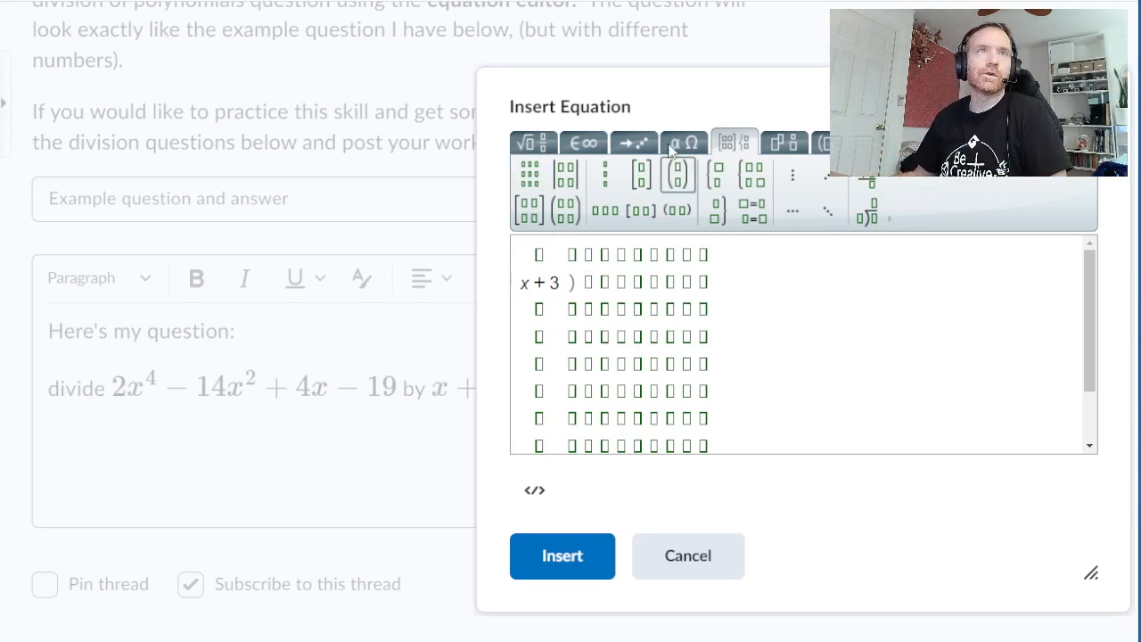
left_click(533, 142)
left_click(608, 174)
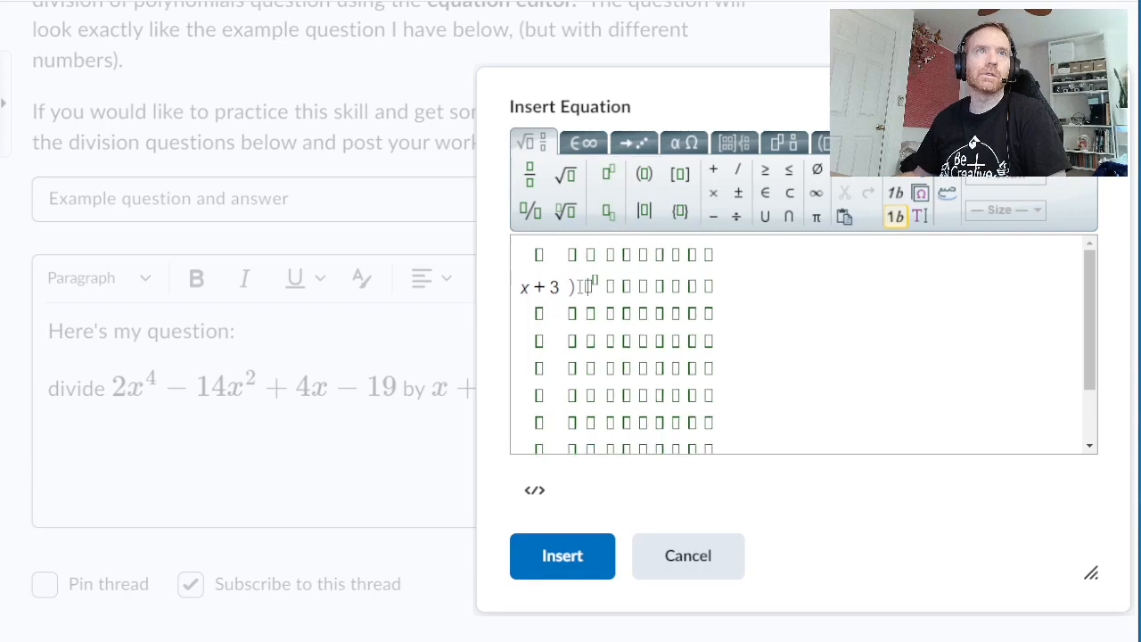
type("2x")
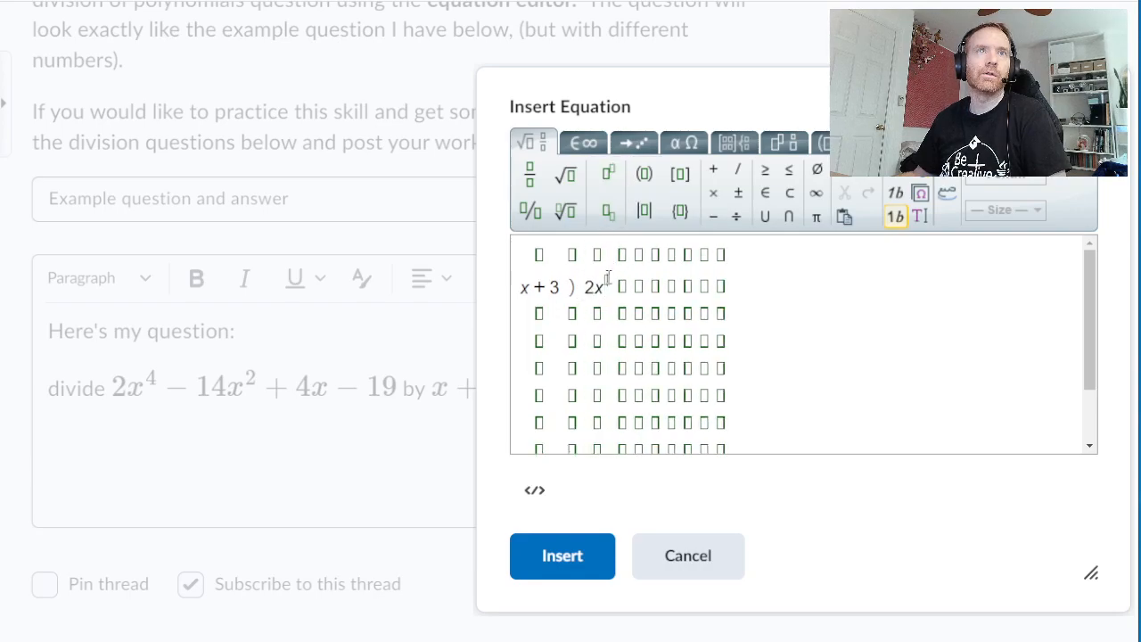
key("Right")
type("4")
key("Right")
- Complete the dividend in the second row by entering −14x², +4x and −19 in the next three cells
type("-14x")
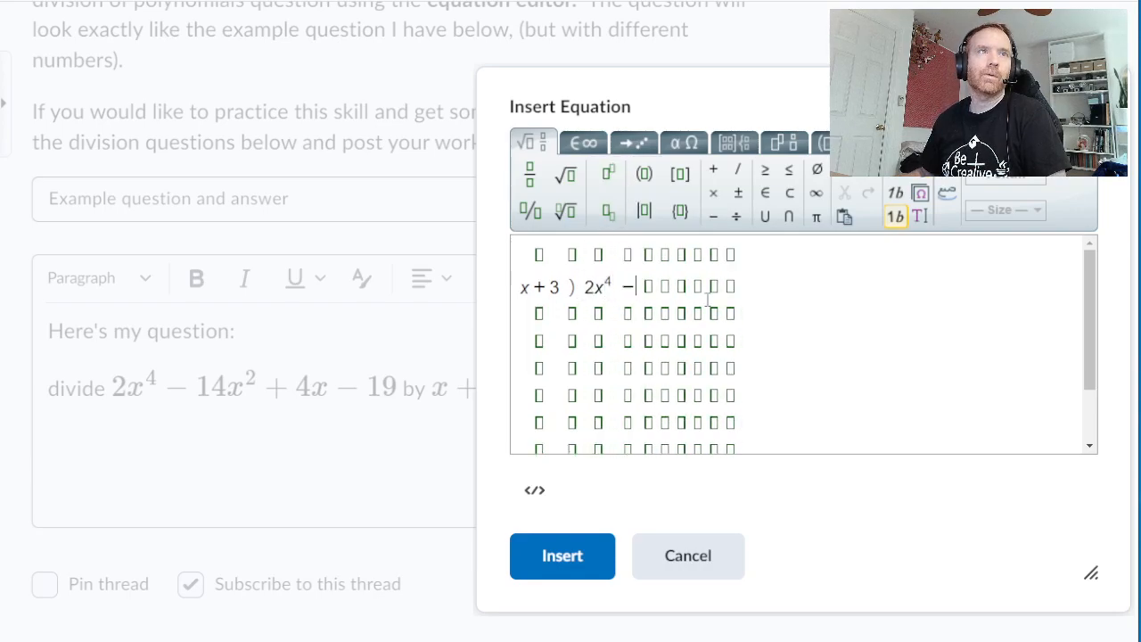
left_click(608, 174)
type("2")
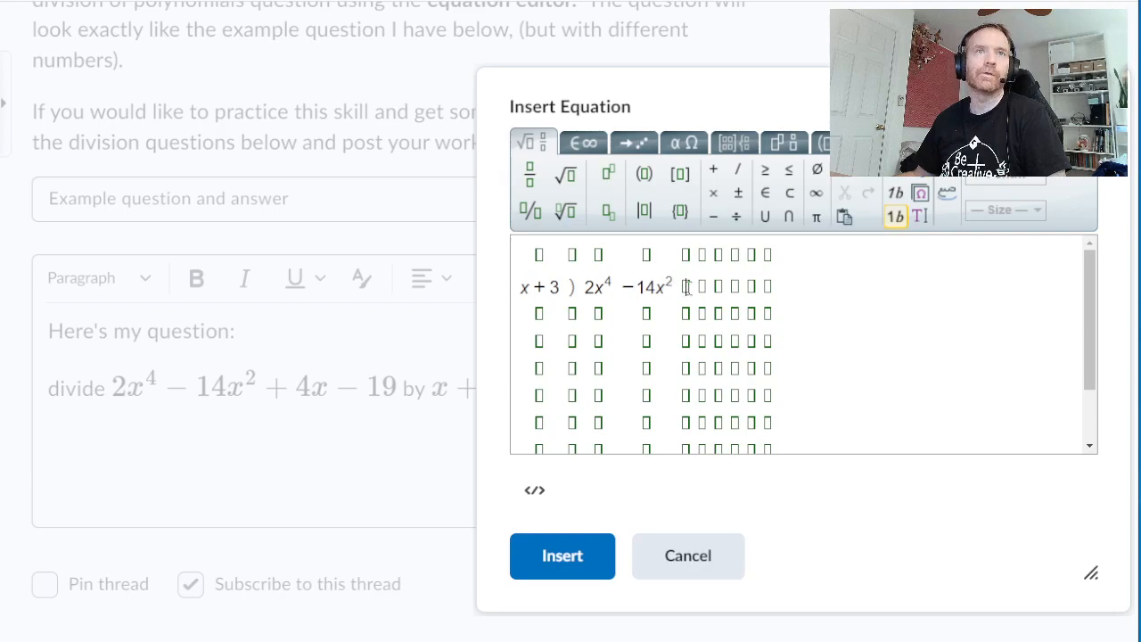
type("+4x")
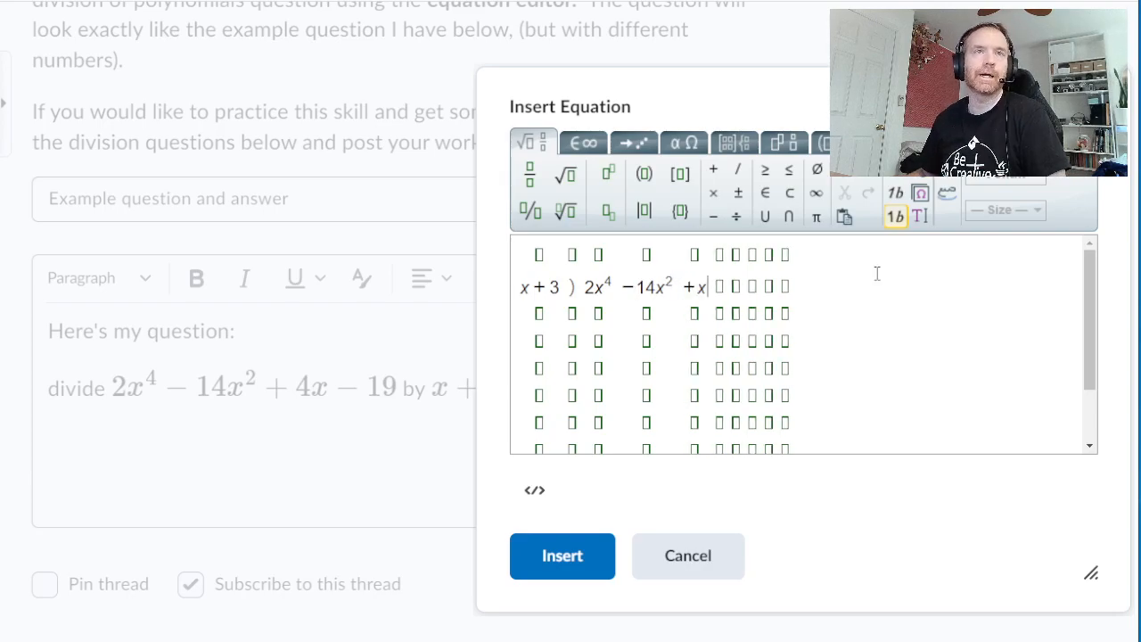
left_click(730, 286)
type("-19")
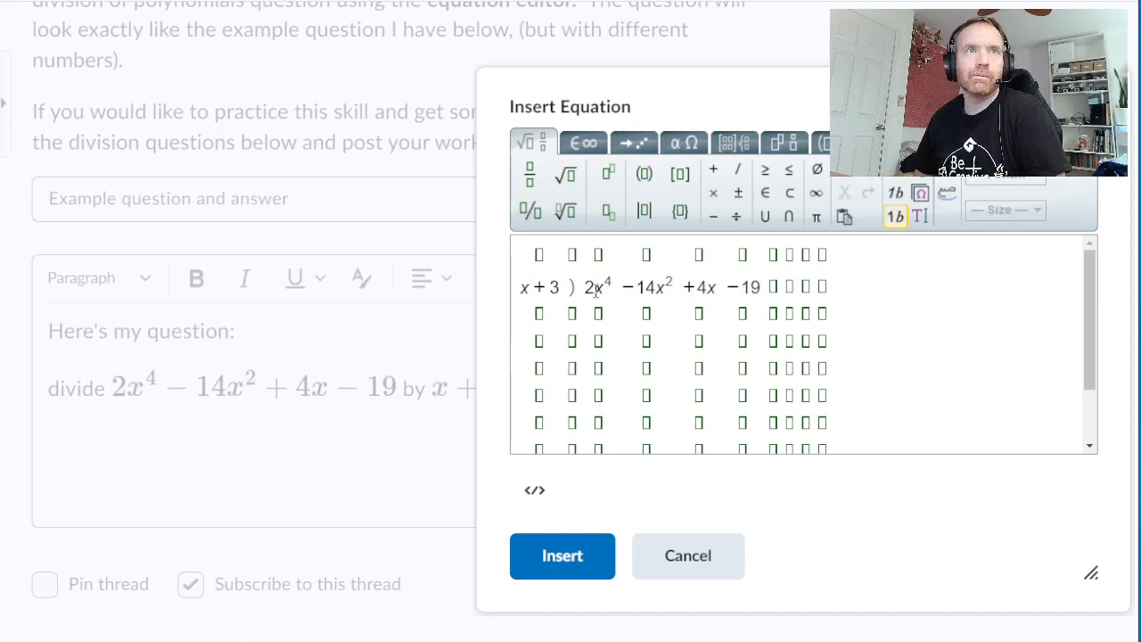
left_click_drag(588, 286, 607, 282)
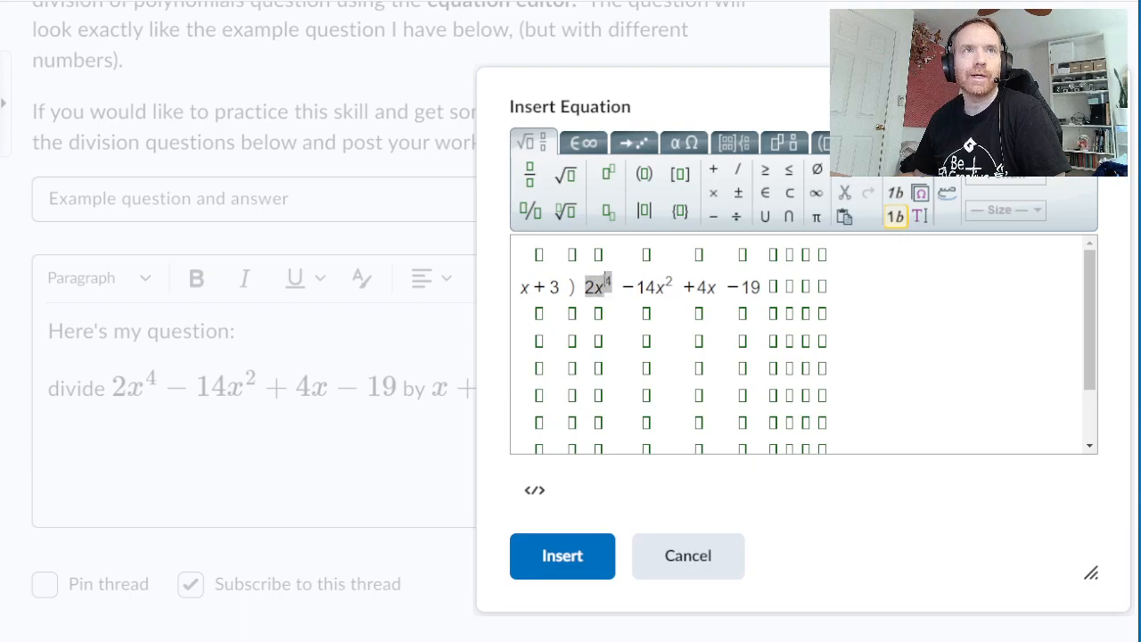
left_click(652, 283)
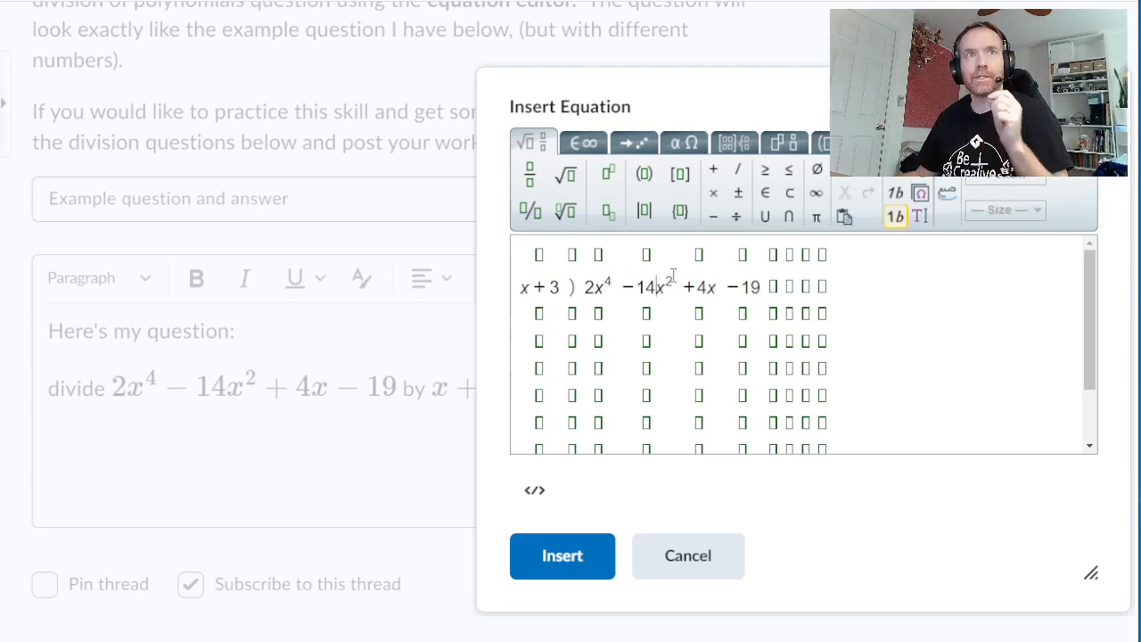
left_click(730, 286)
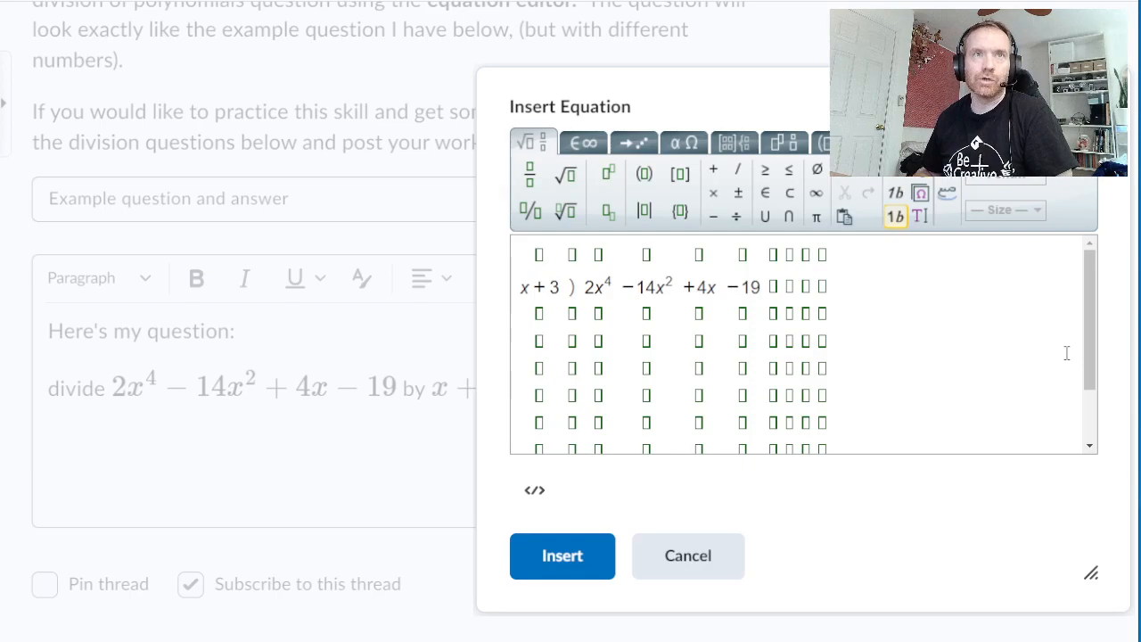
left_click(624, 286)
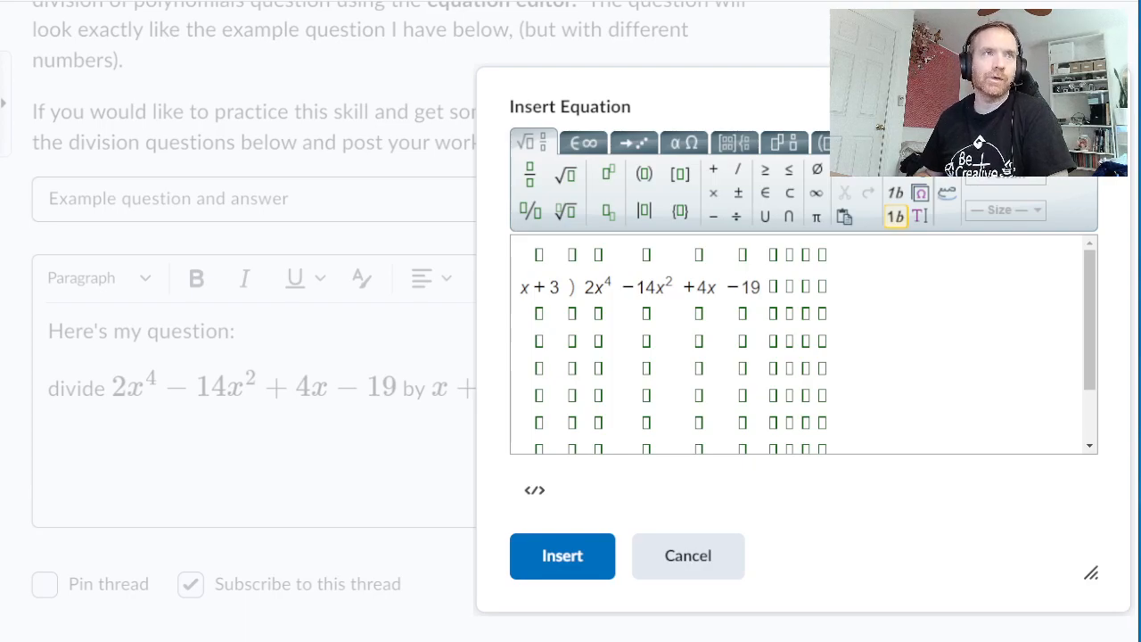
- Replace the −14x² in the second row's fourth cell with +0x³, using a superscript exponent
key("Delete")
key("Delete")
key("Delete")
key("Delete")
key("Delete")
type("0x")
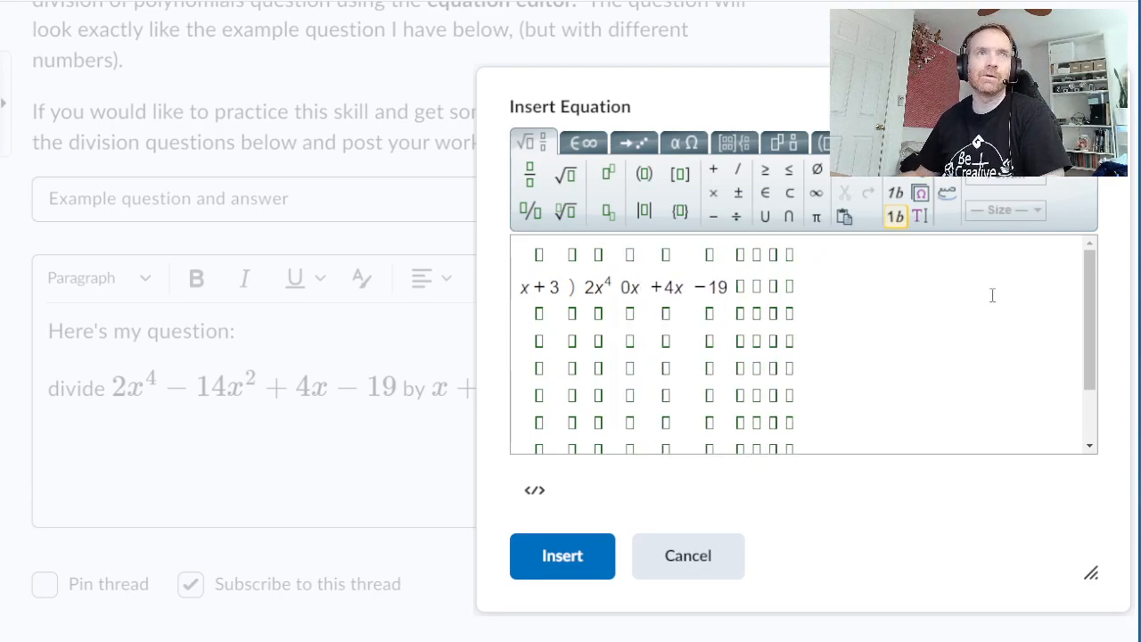
left_click(608, 173)
type("3 ")
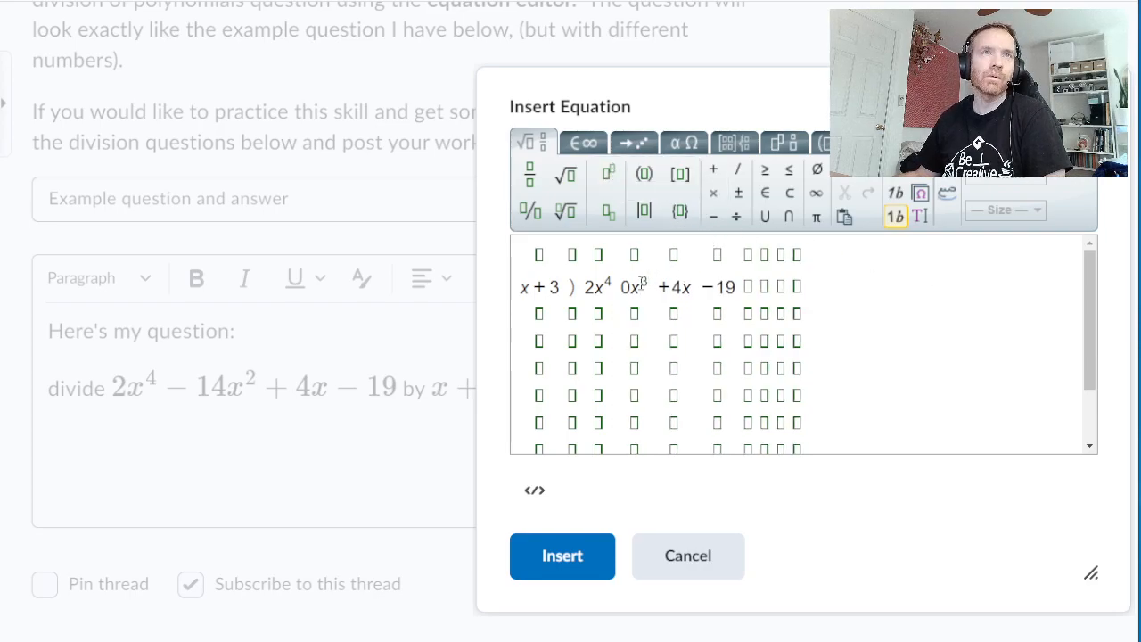
type("+")
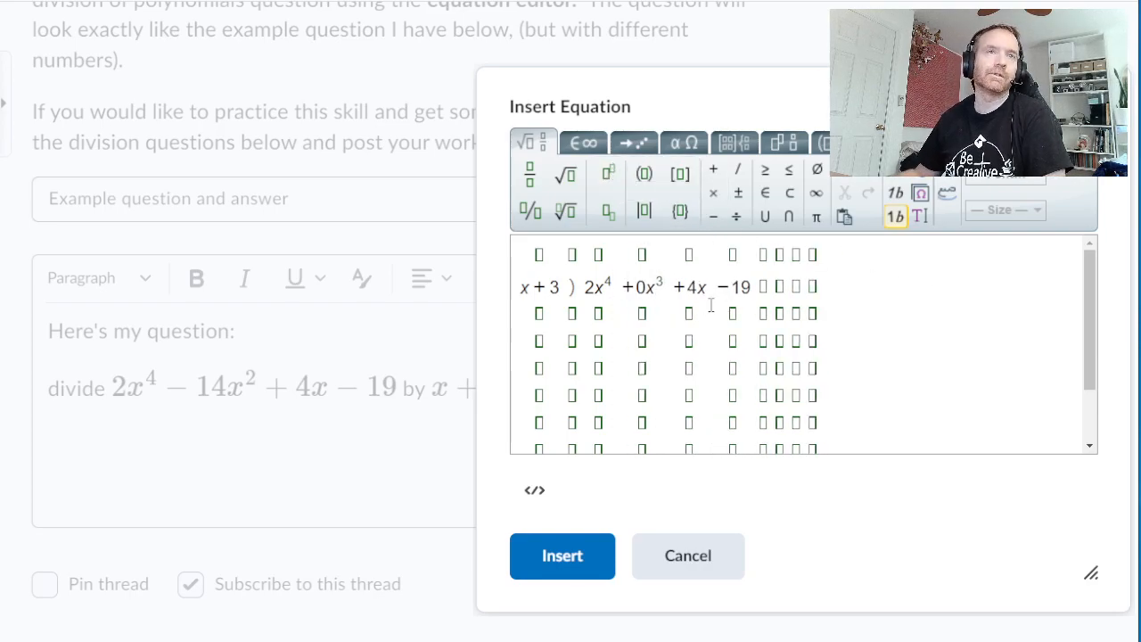
- Change the +4x in the second row's fifth cell to −14x² with a superscript exponent
left_click(683, 291)
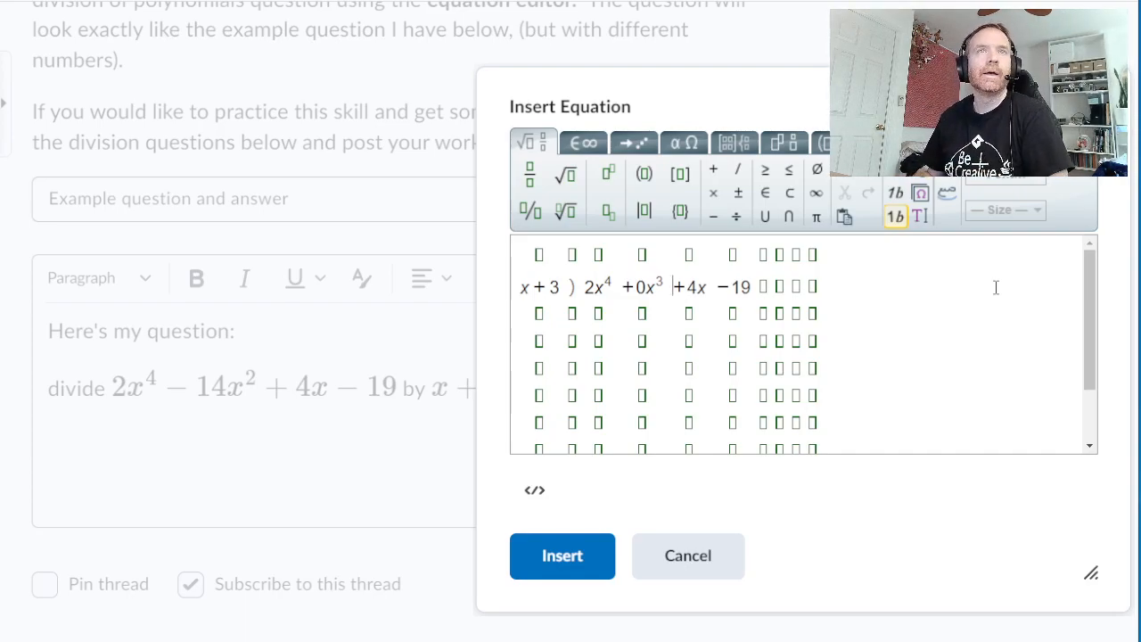
key("BackSpace")
type("-1")
key("Right")
key("Right")
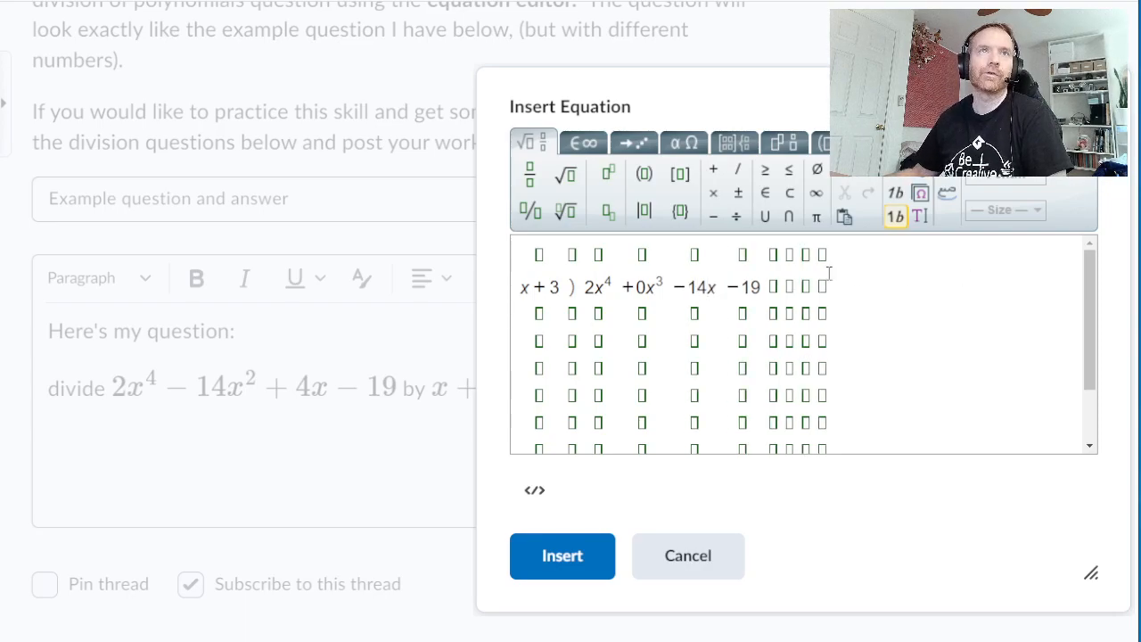
left_click(608, 173)
type("2")
- Replace the −19 in the second row's sixth cell with +4x and enter −19 in the seventh cell
left_click(750, 286)
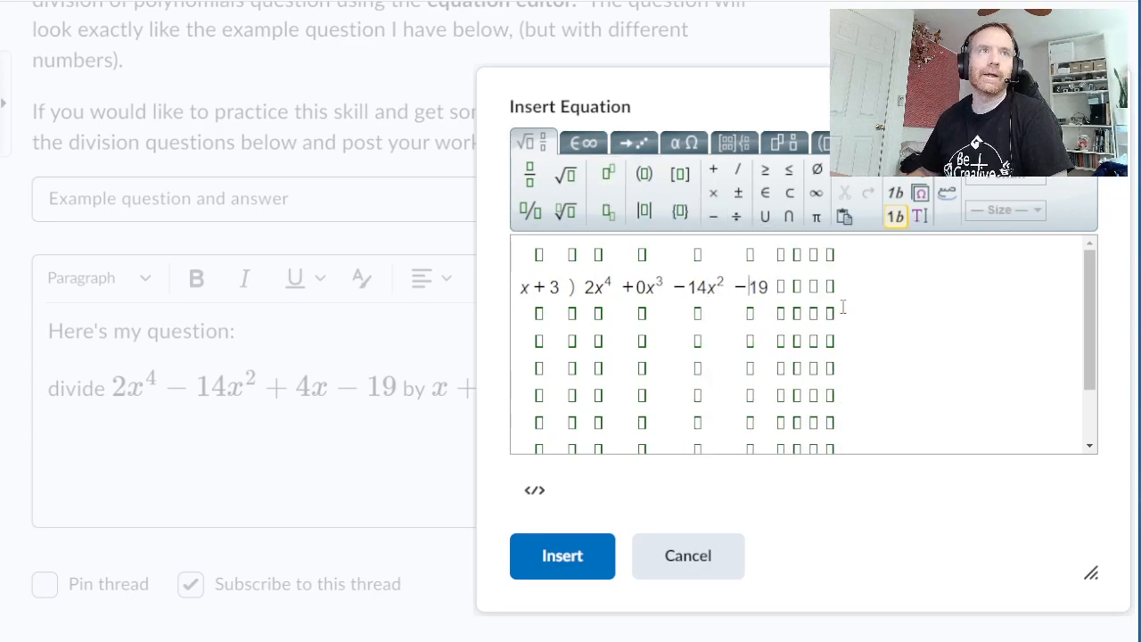
key("Delete")
key("Delete")
key("Delete")
type("+x")
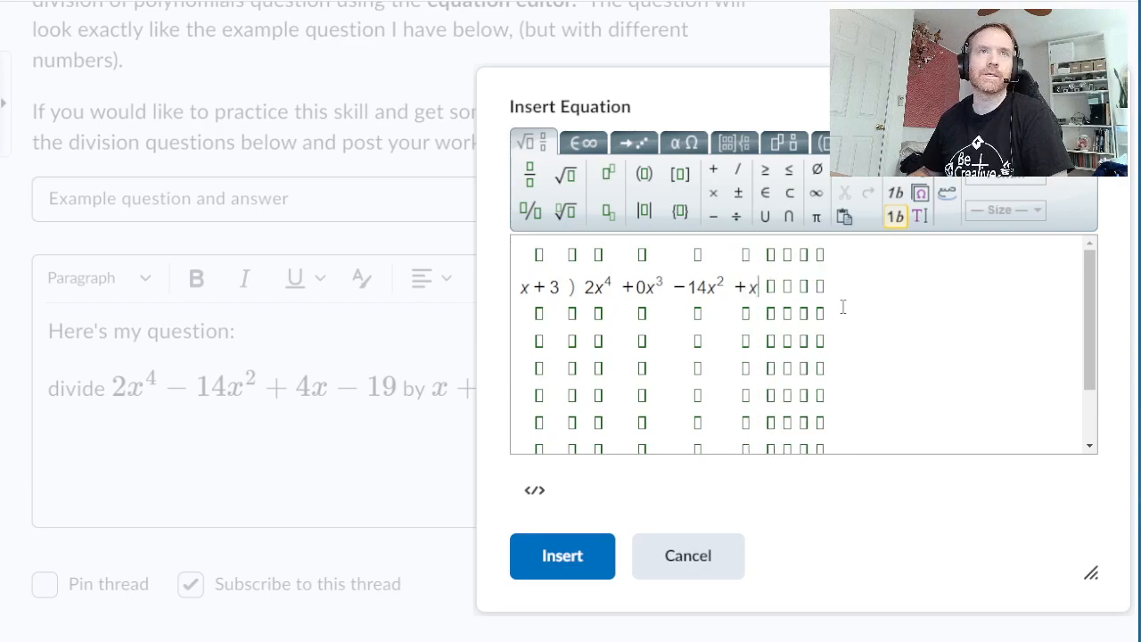
type("4")
type("-19")
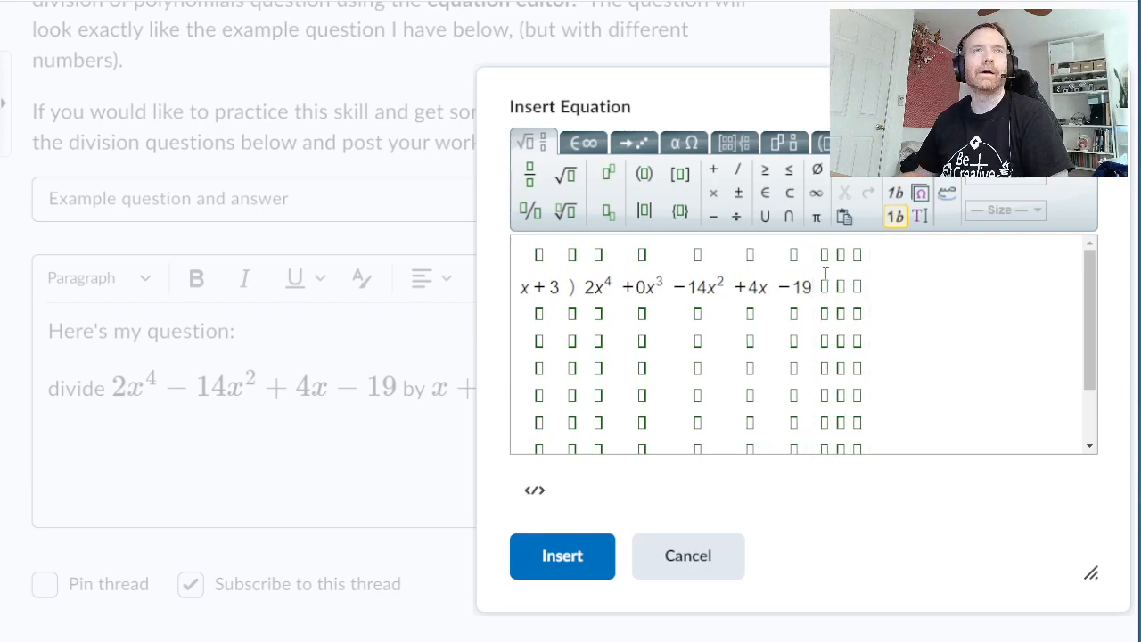
- Delete the three unused columns after the −19 column from the table
left_click_drag(821, 258, 879, 467)
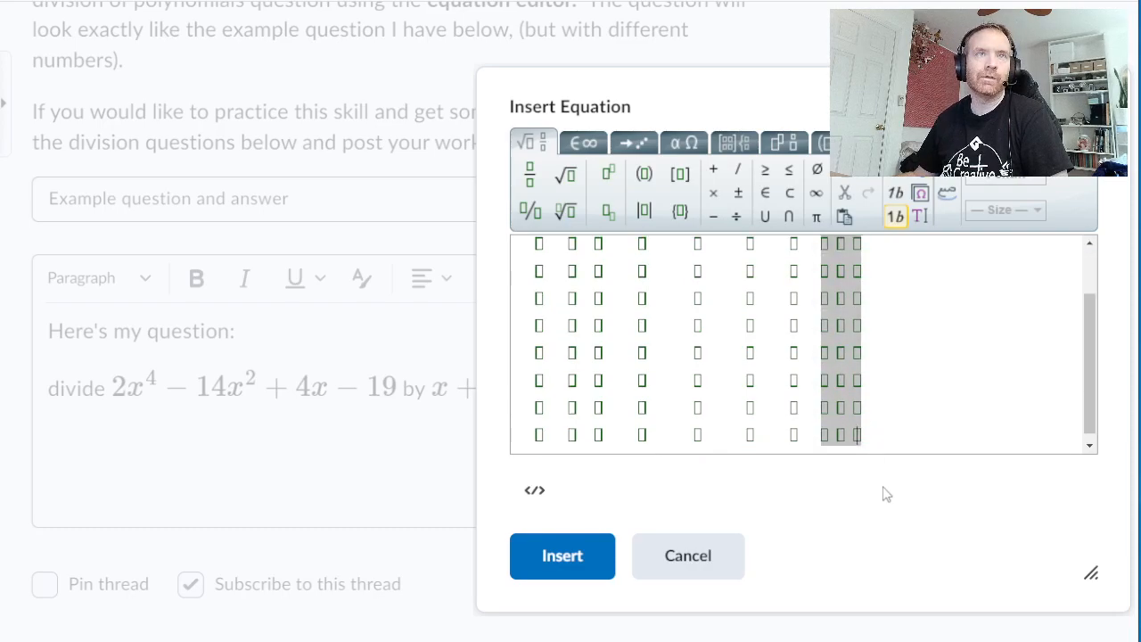
key("Delete")
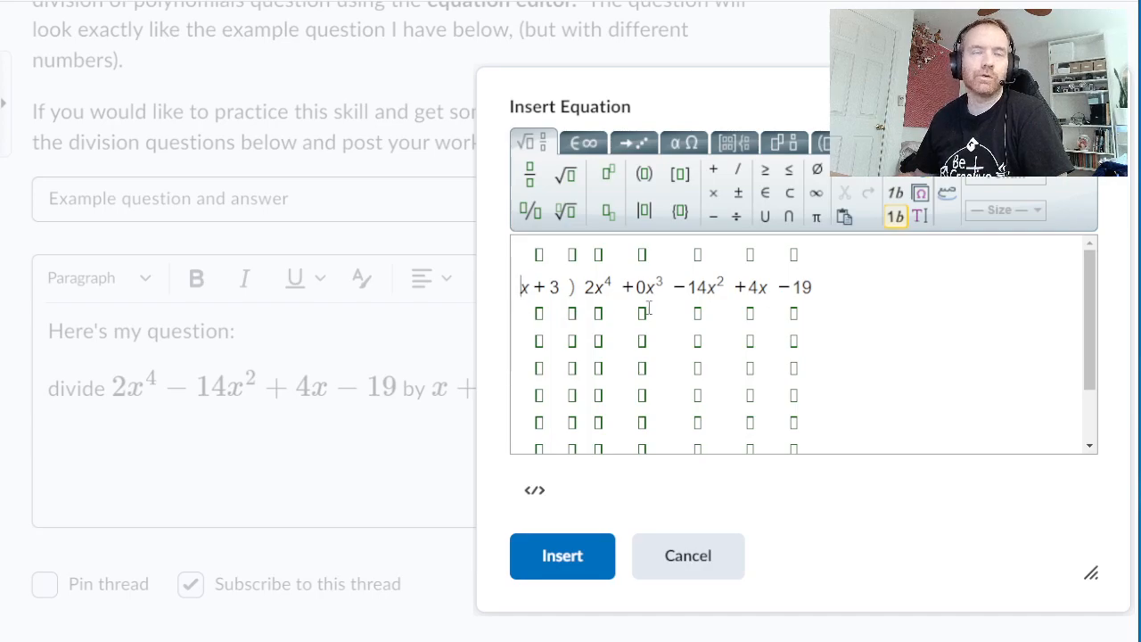
- Enter the quotient's first term, 2x³, in the first row directly above 2x⁴
left_click_drag(585, 286, 613, 284)
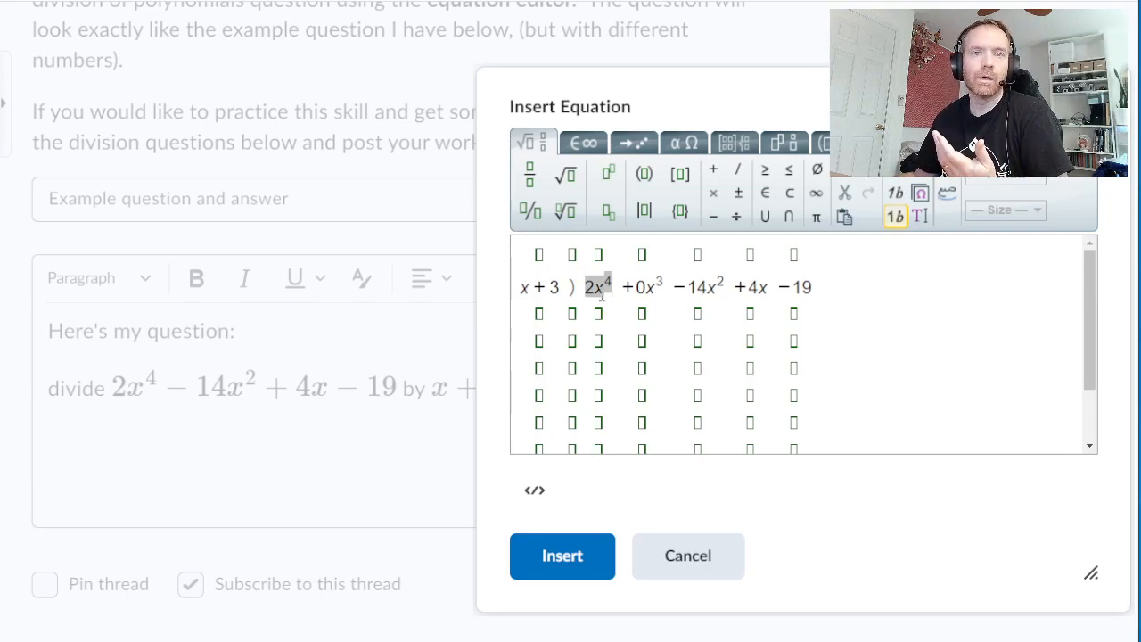
left_click(598, 255)
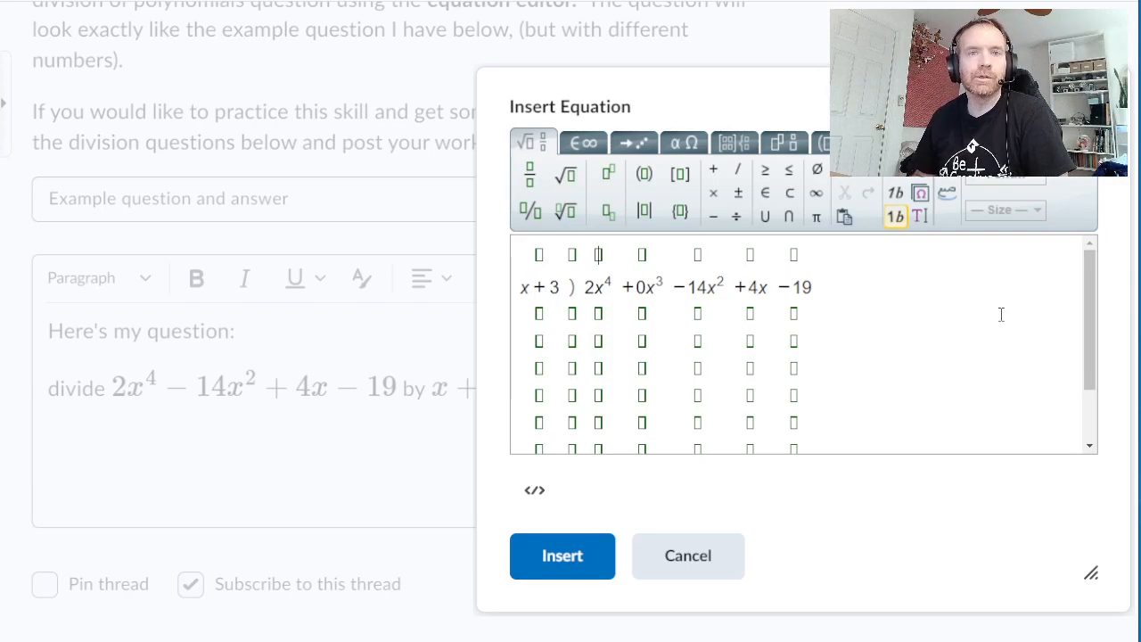
type("2x")
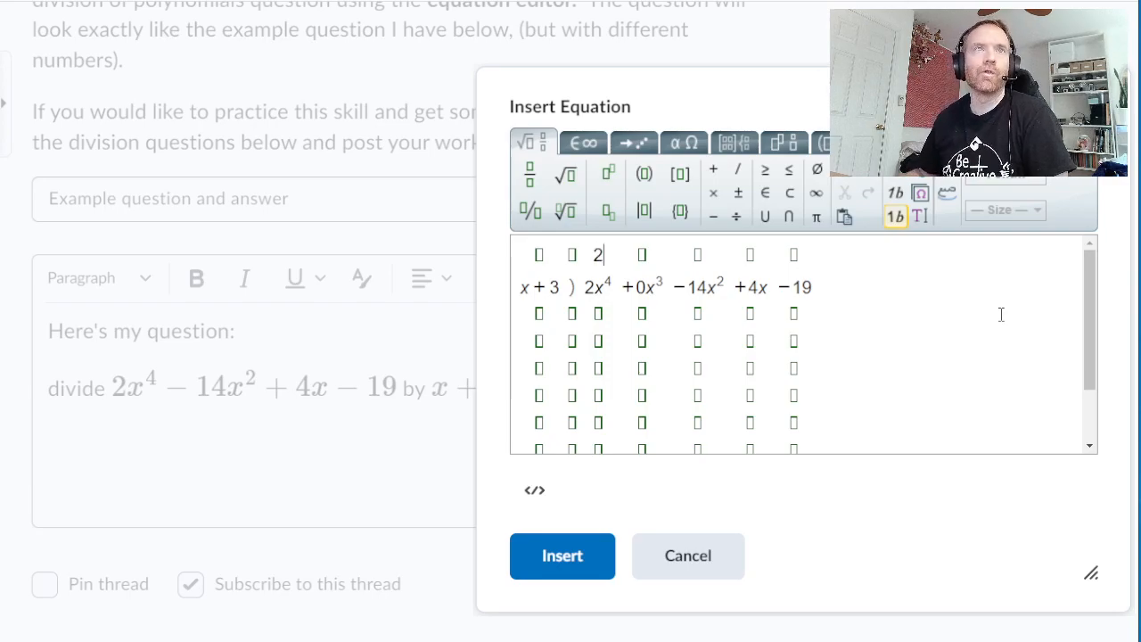
left_click(608, 174)
type("3")
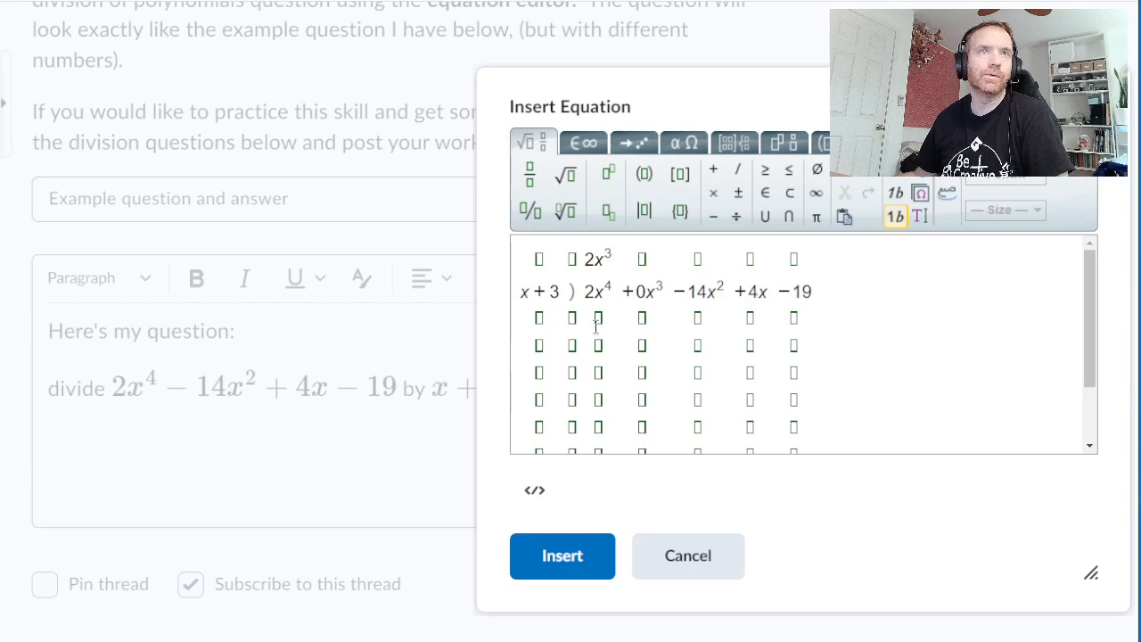
- Enter the product 2x⁴ +6x³ in the third row, beneath 2x⁴ and +0x³
left_click_drag(613, 261, 585, 260)
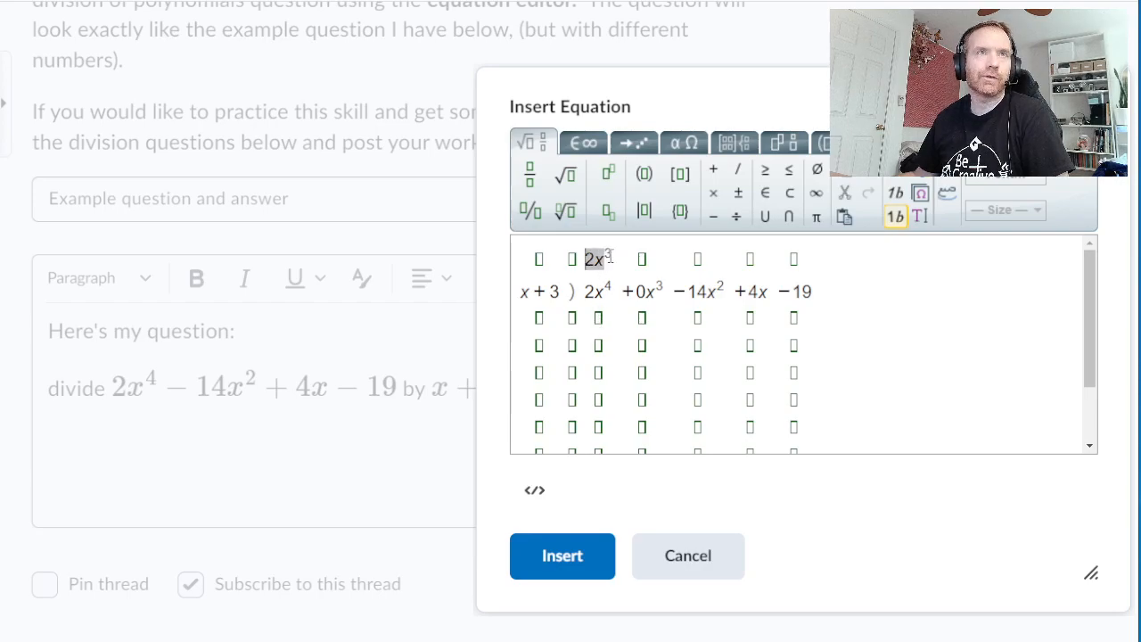
left_click(518, 291)
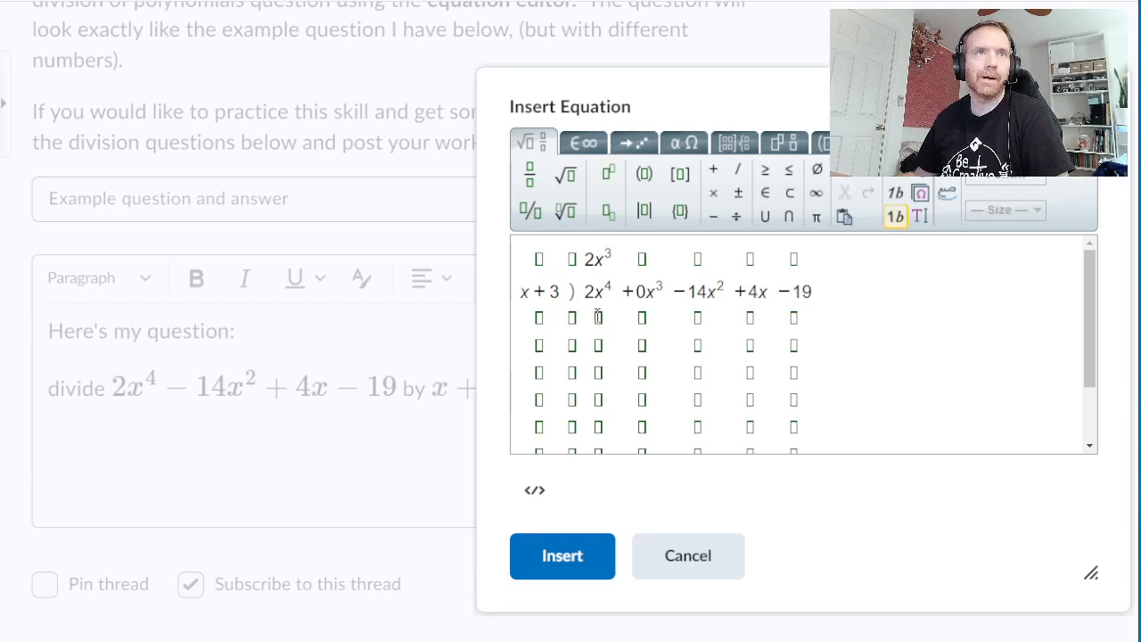
type("2x")
left_click(608, 174)
type("4")
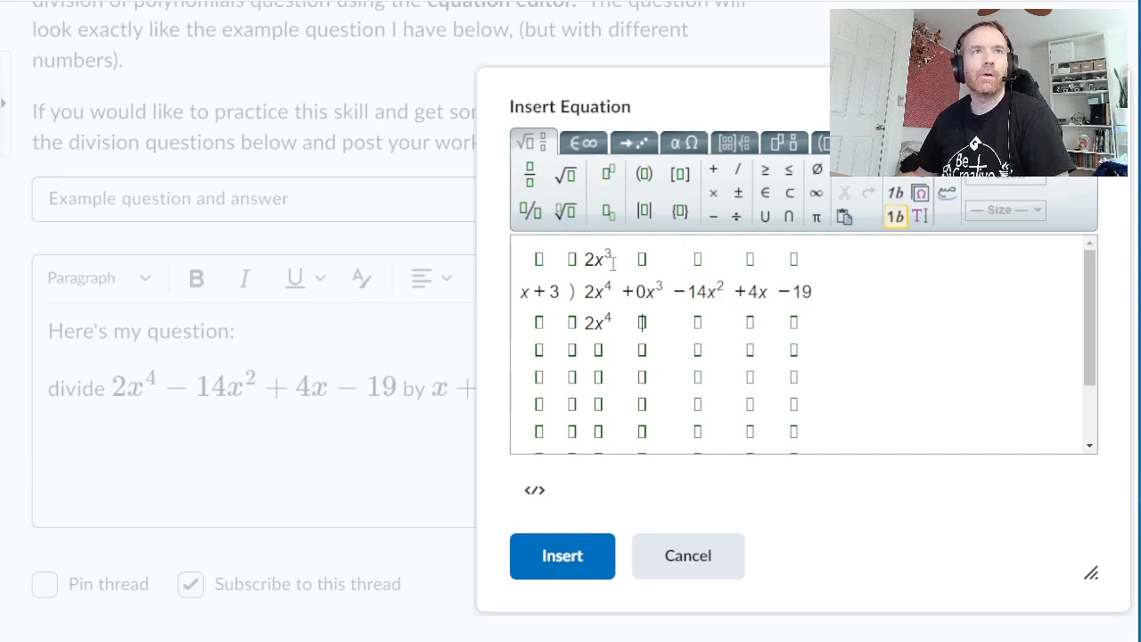
type("+6x")
left_click(603, 196)
type("3")
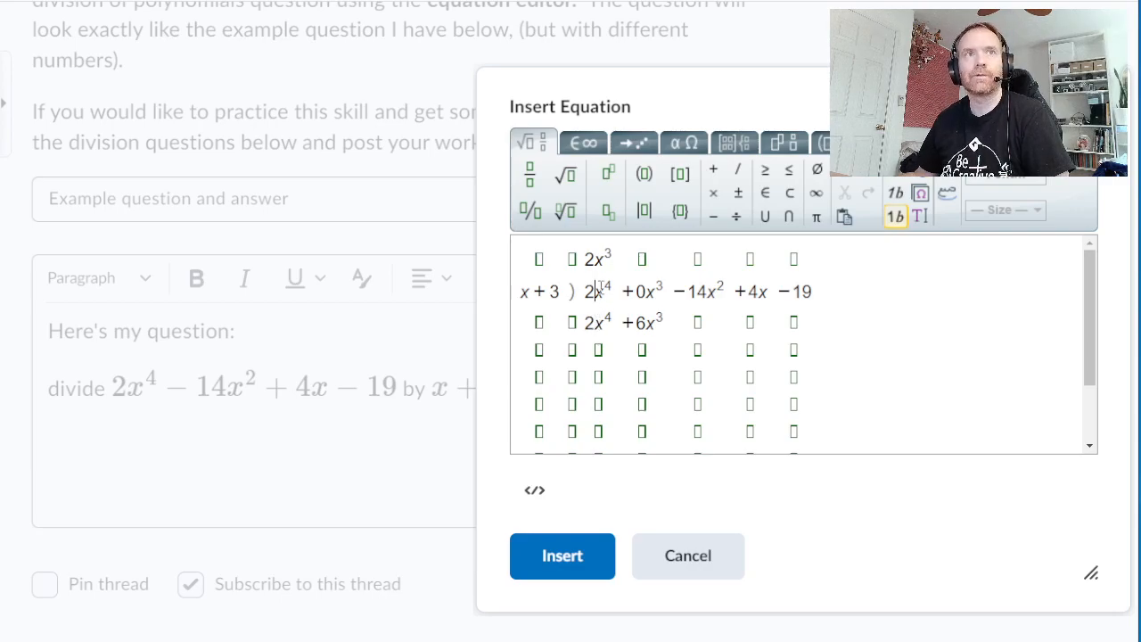
- Enter the subtraction result in the fourth row, with 0 beneath 2x⁴ and −6x³ beneath +6x³
type("0")
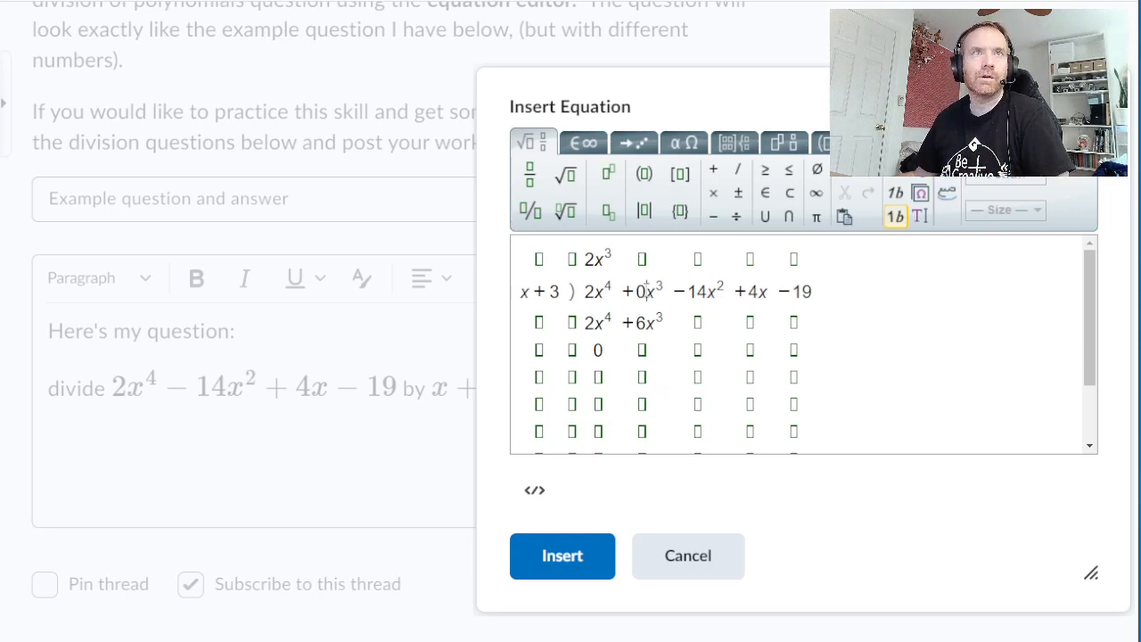
left_click(644, 350)
type("-6x")
left_click(610, 175)
type("3")
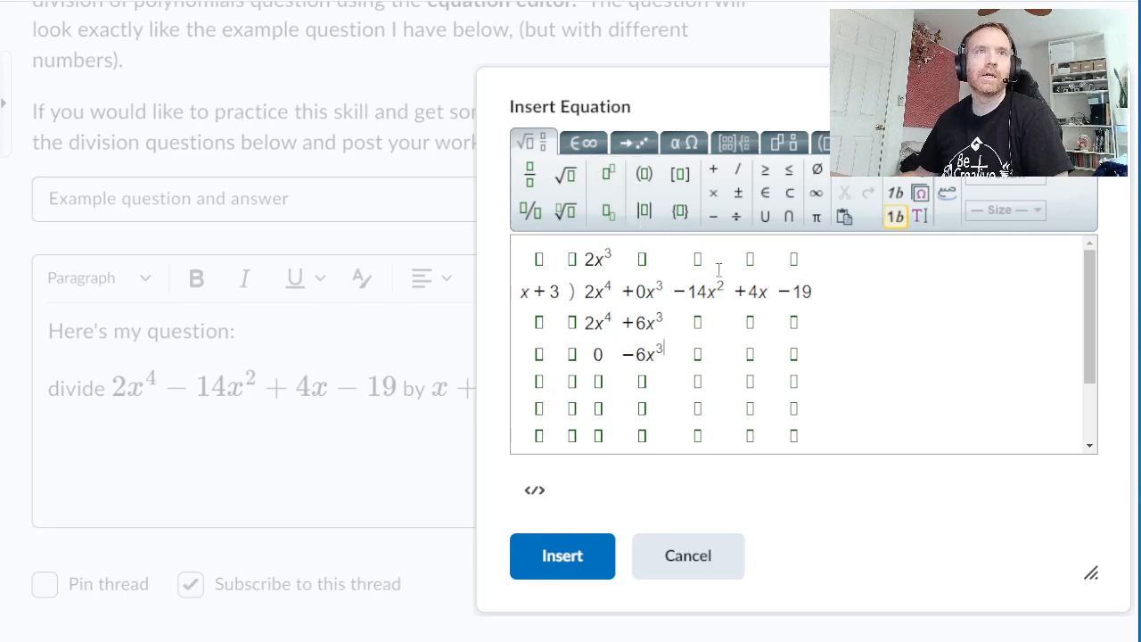
- Insert a downward arrow in the third row's cell beneath −14x²
left_click(698, 323)
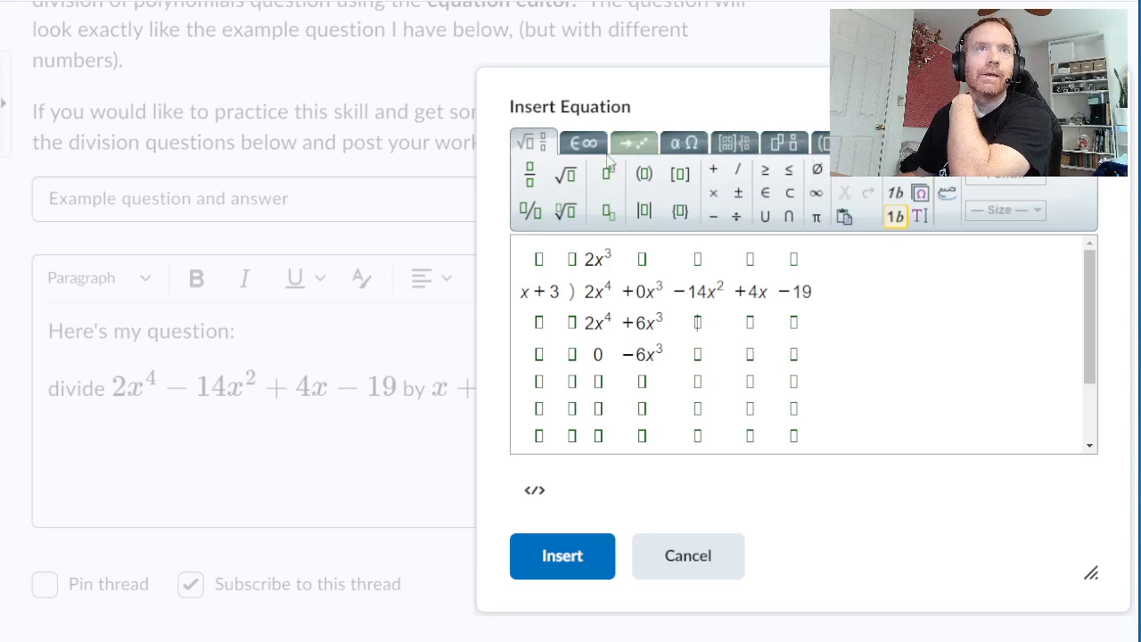
left_click(584, 145)
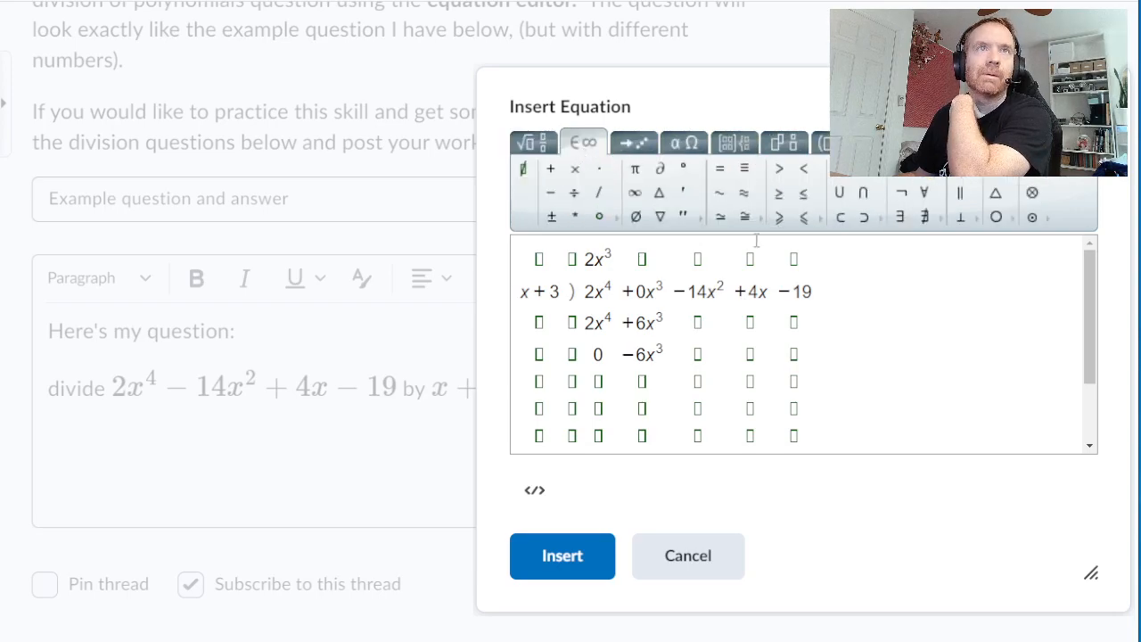
left_click(648, 145)
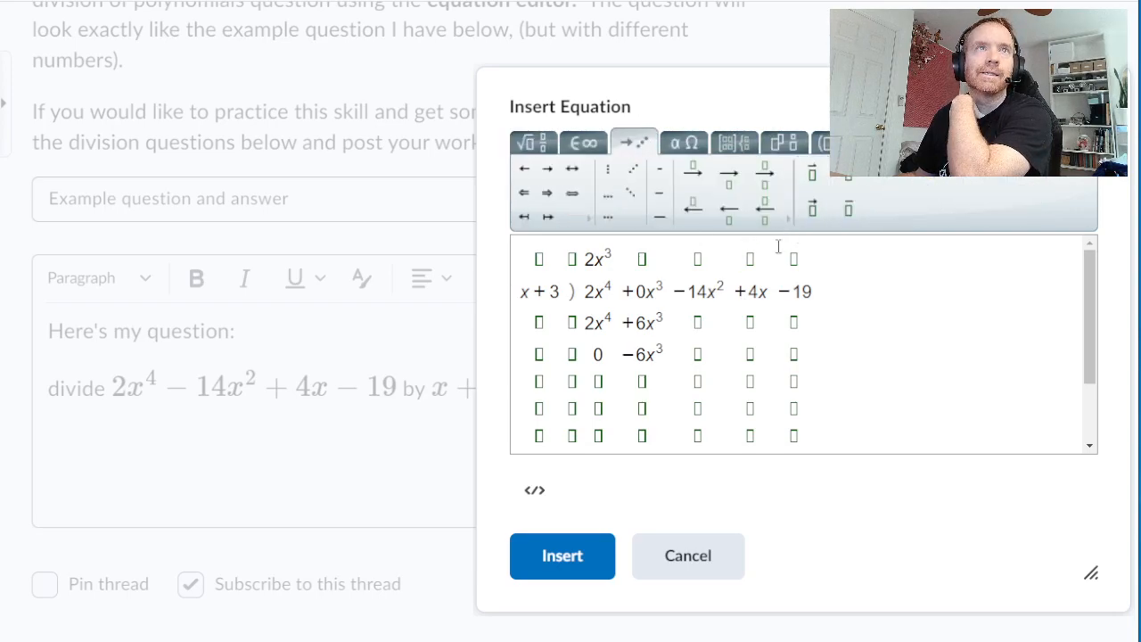
left_click(591, 219)
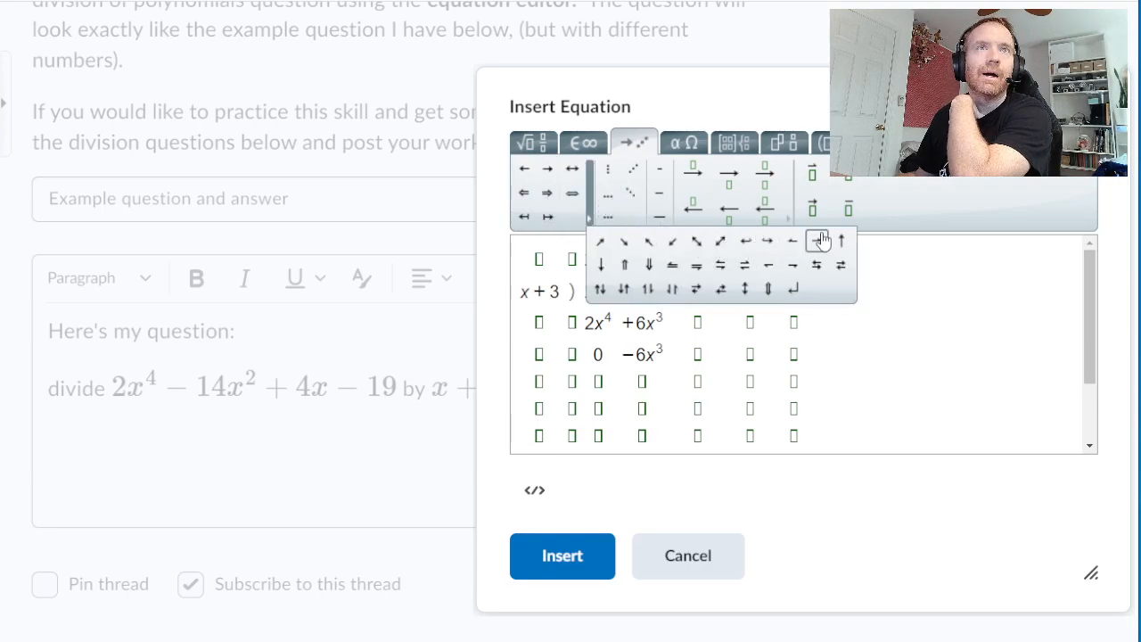
left_click(600, 264)
- Bring down −14x² into the fourth row's cell beneath the arrow
left_click(703, 354)
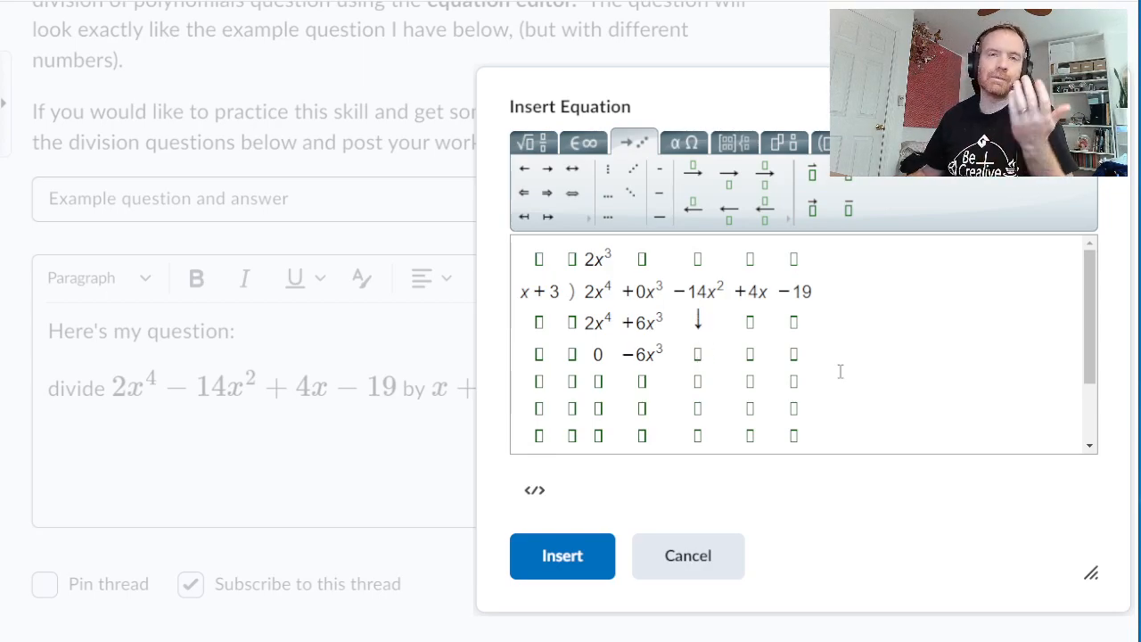
type("-14x")
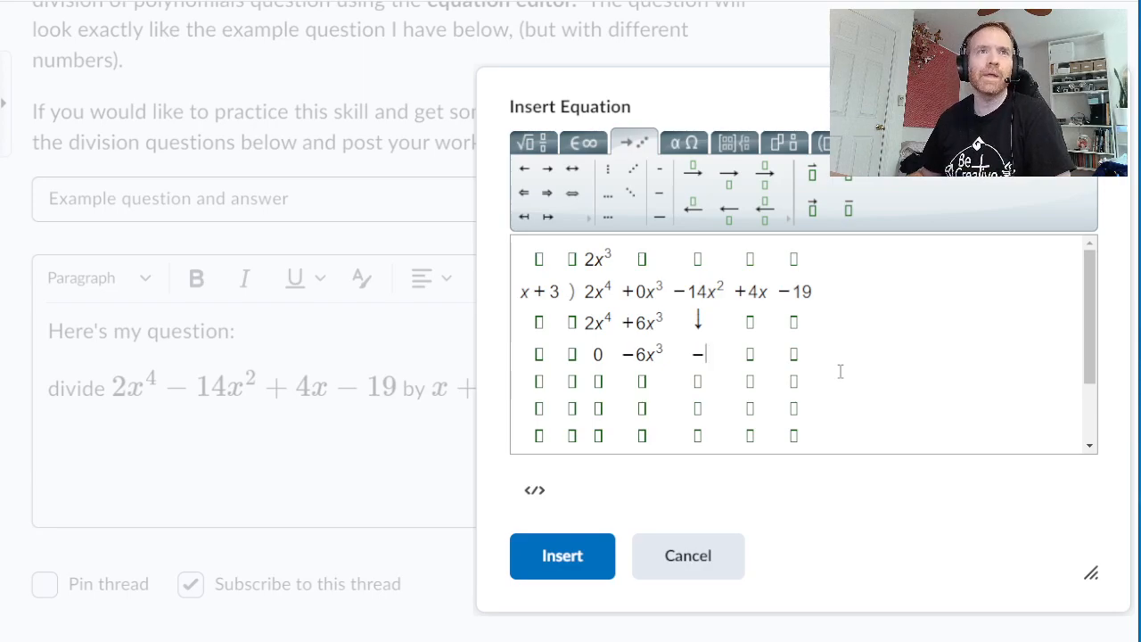
left_click(553, 150)
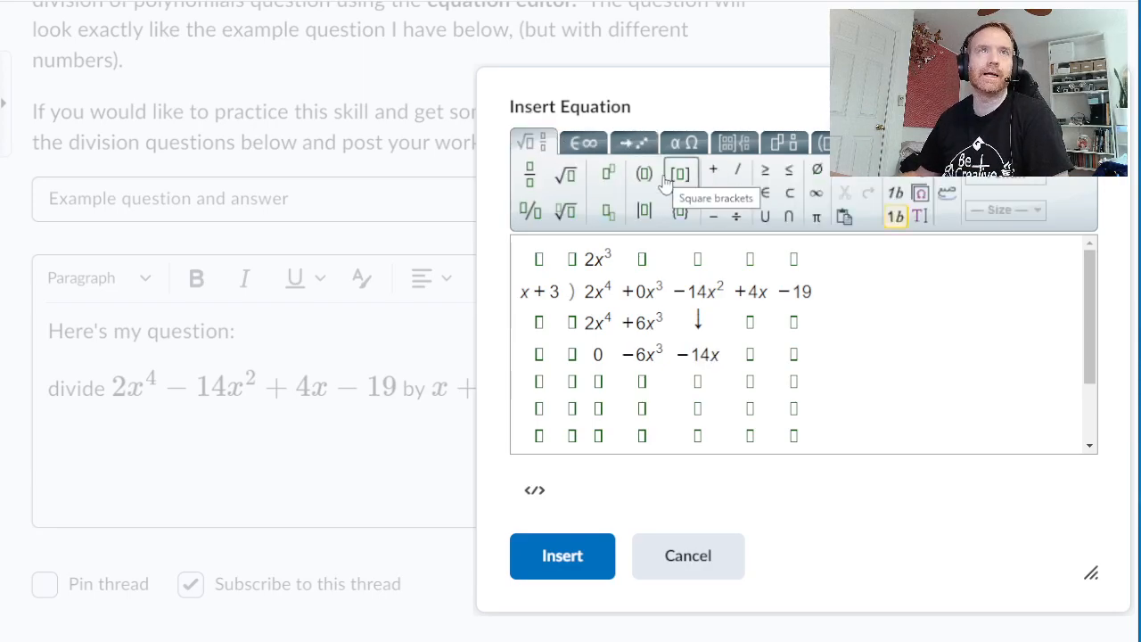
left_click(608, 174)
type("2")
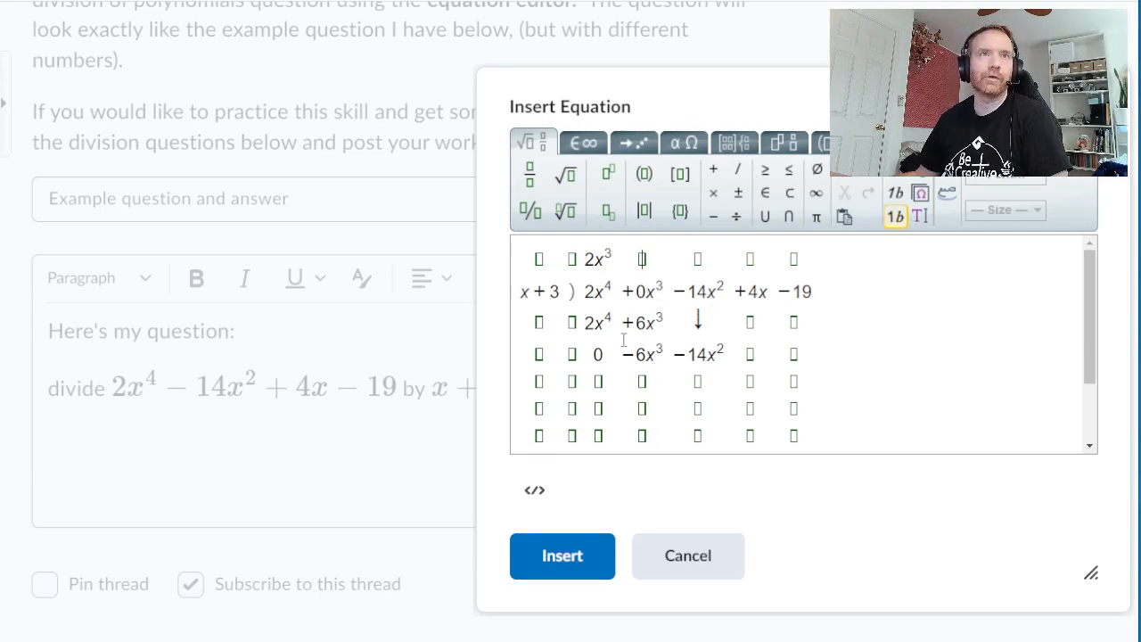
- Color the fourth row's −6x³ and −14x² terms magenta
left_click_drag(622, 354, 724, 354)
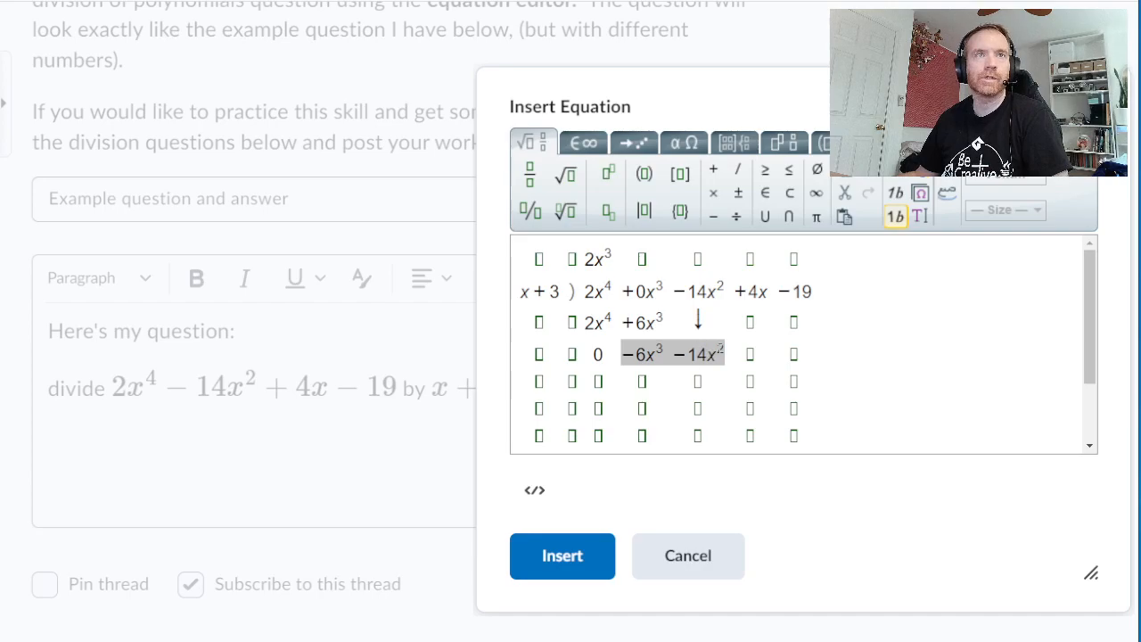
left_click(924, 183)
left_click(943, 194)
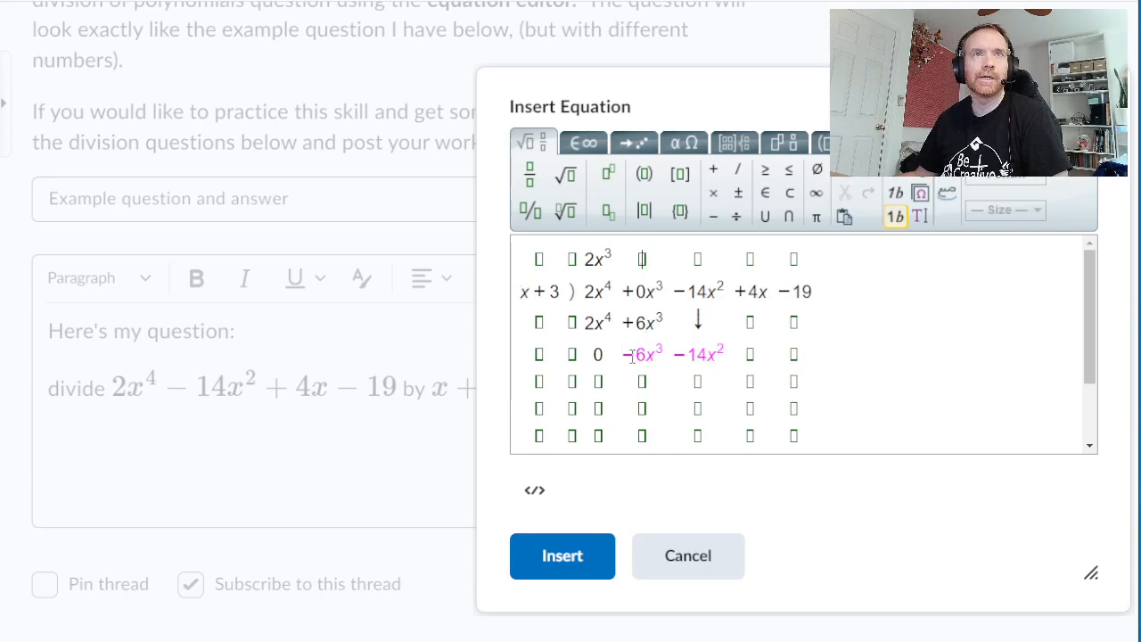
- Enter the quotient's next term, −6x², in magenta beside 2x³ in the first row
left_click(924, 193)
left_click(943, 195)
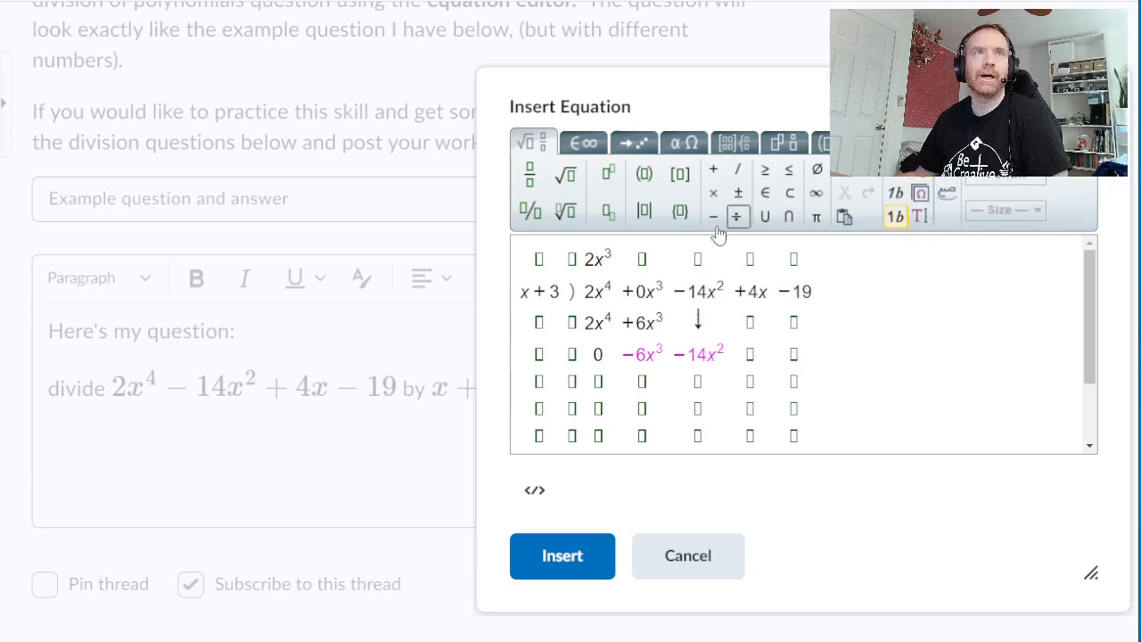
left_click(642, 258)
type("-6x")
left_click(608, 174)
type("2")
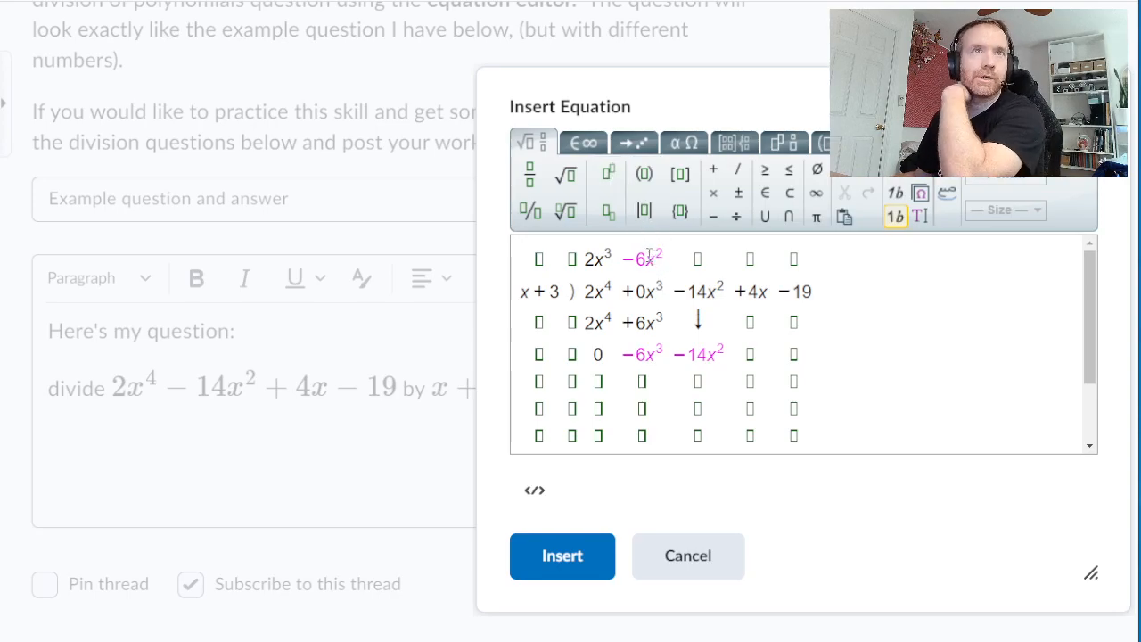
- Enter the product −6x³ −18x² in the fifth row, beneath the magenta terms
left_click(642, 381)
type("-6x")
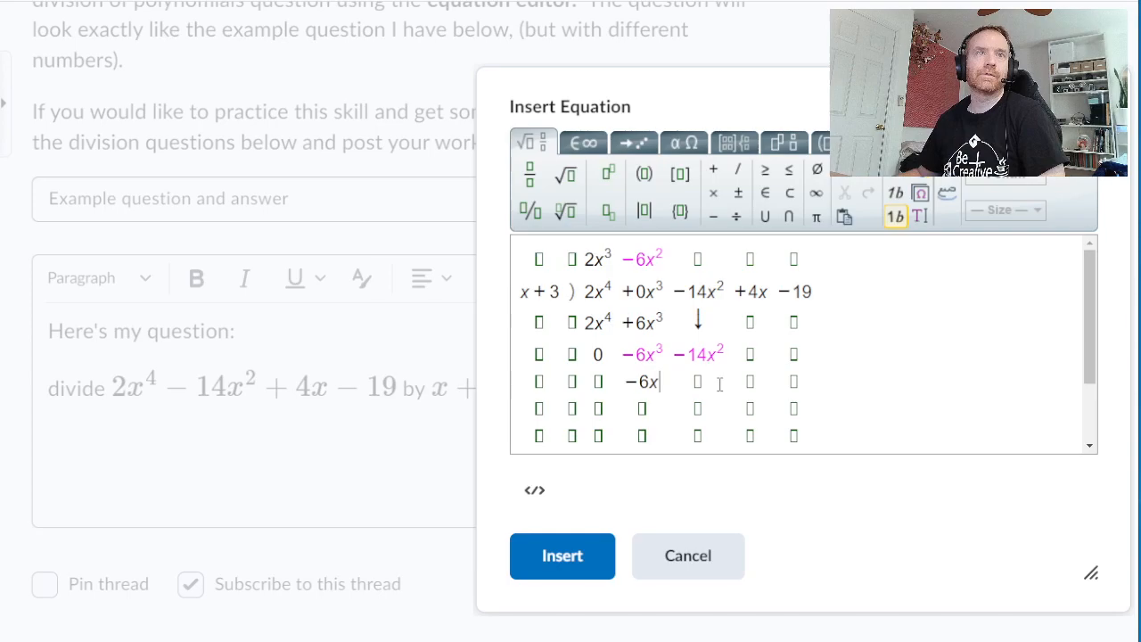
left_click(608, 174)
type("3")
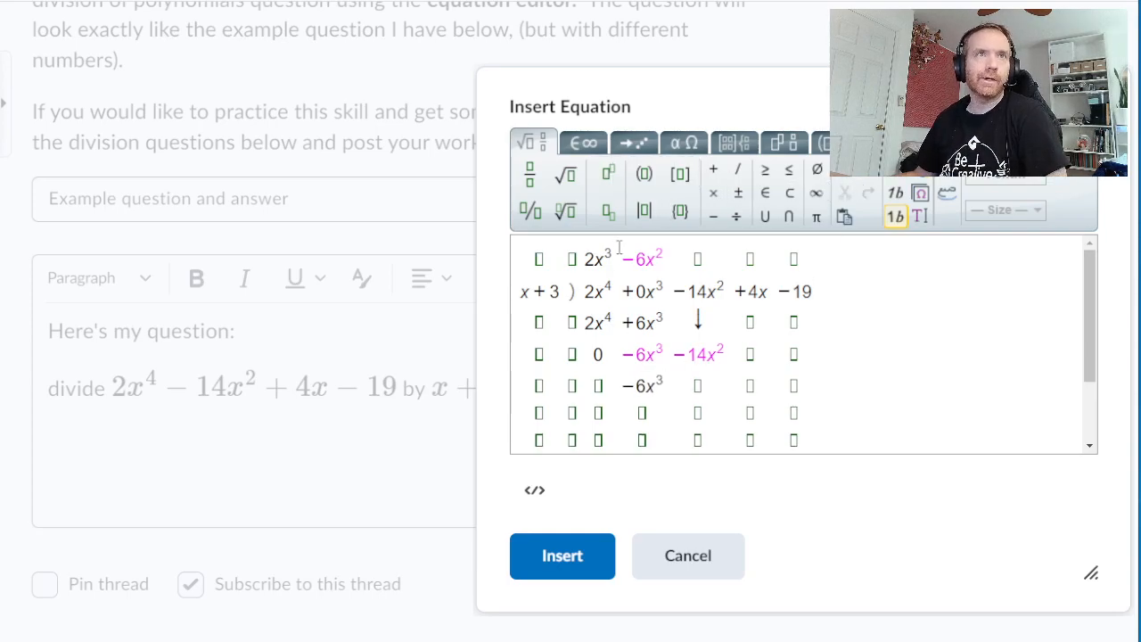
type("-18x")
left_click(608, 174)
type("2")
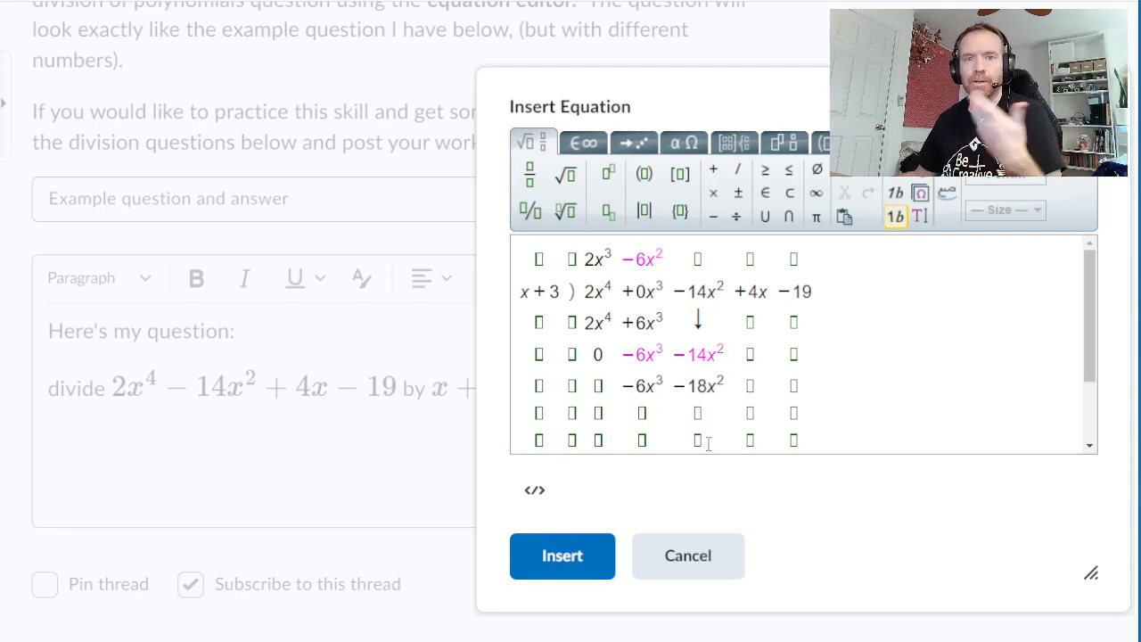
- Enter the subtraction result, 0 and 4x², in the sixth row beneath −6x³ and −18x²
left_click_drag(617, 354, 665, 385)
left_click(622, 385)
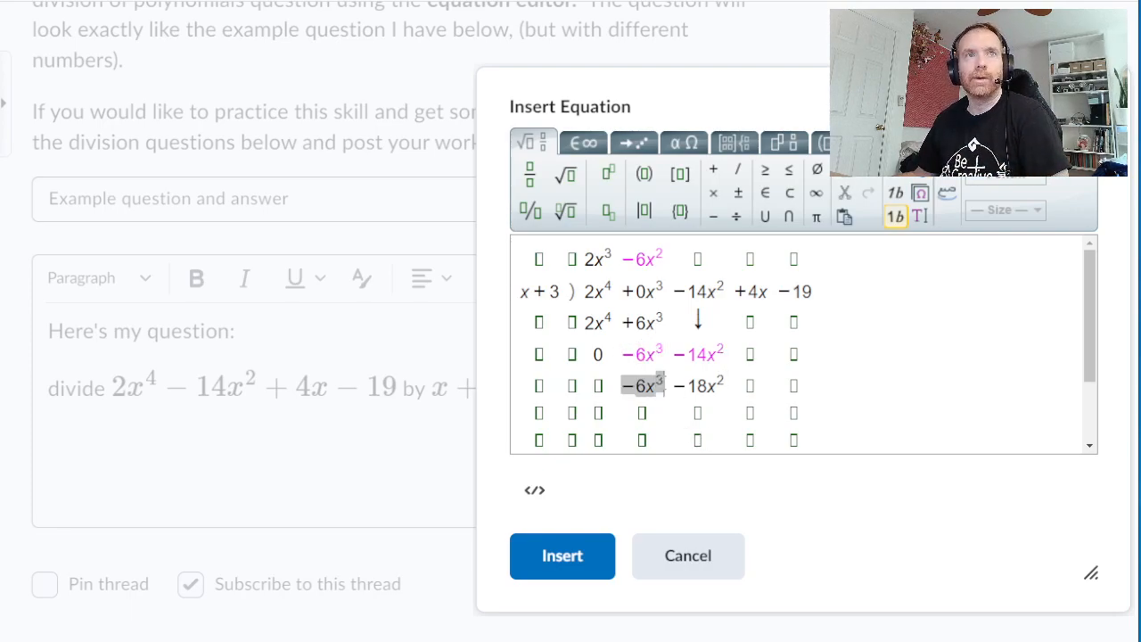
left_click(642, 413)
type("0")
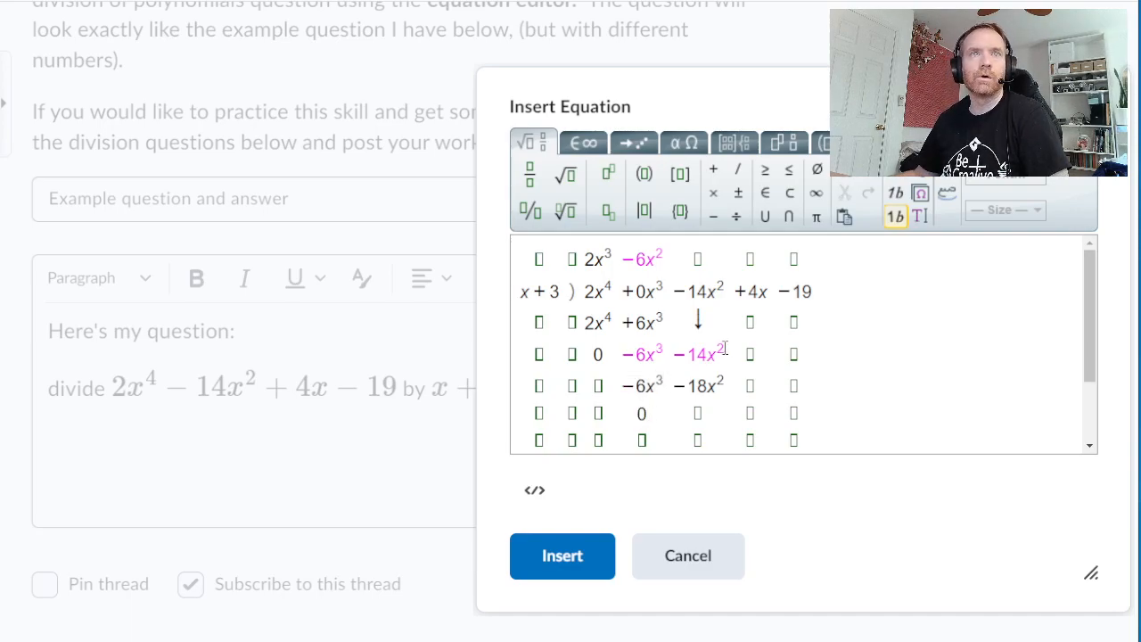
left_click_drag(676, 354, 722, 352)
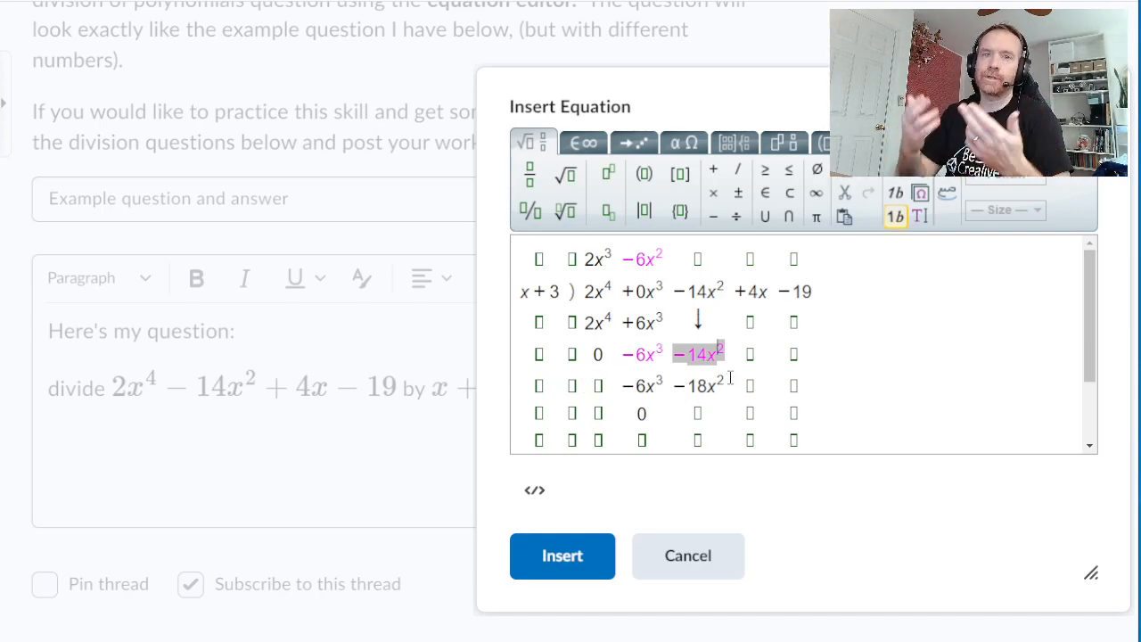
left_click(697, 413)
type("4x")
left_click(606, 174)
type("2")
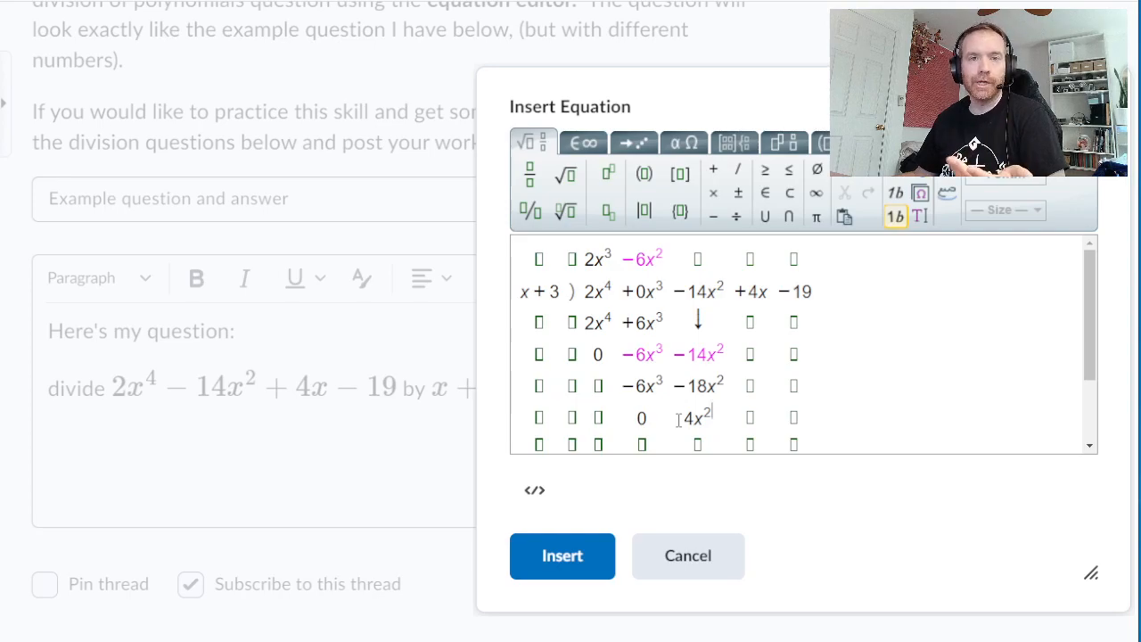
left_click_drag(672, 354, 721, 350)
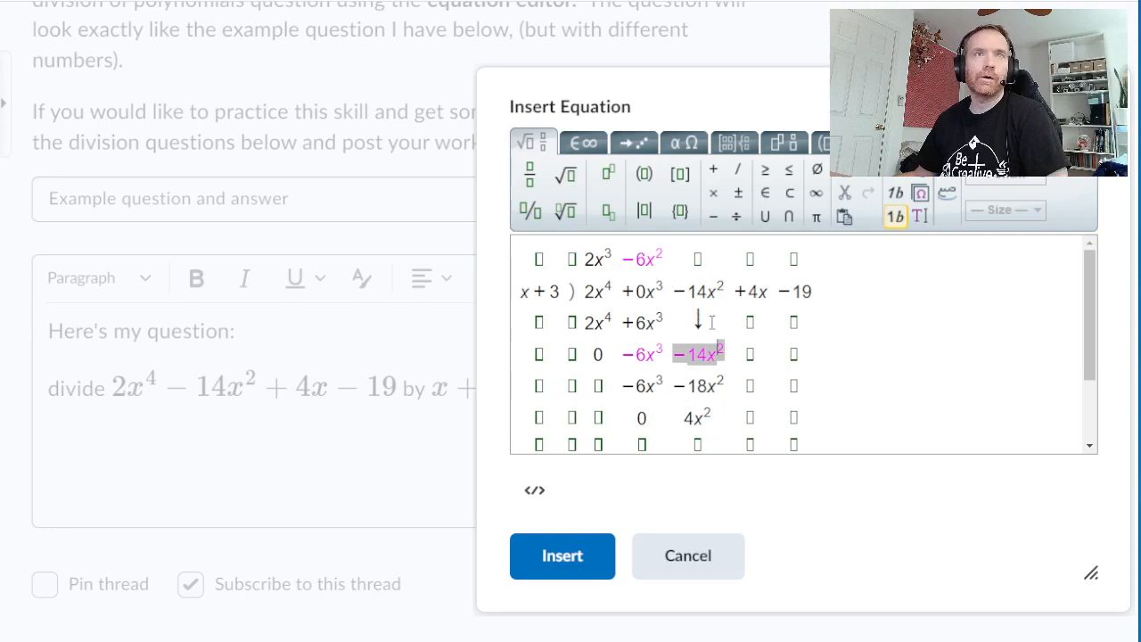
- Insert down arrows in the third and fourth rows beneath the dividend's +4x term
left_click(746, 321)
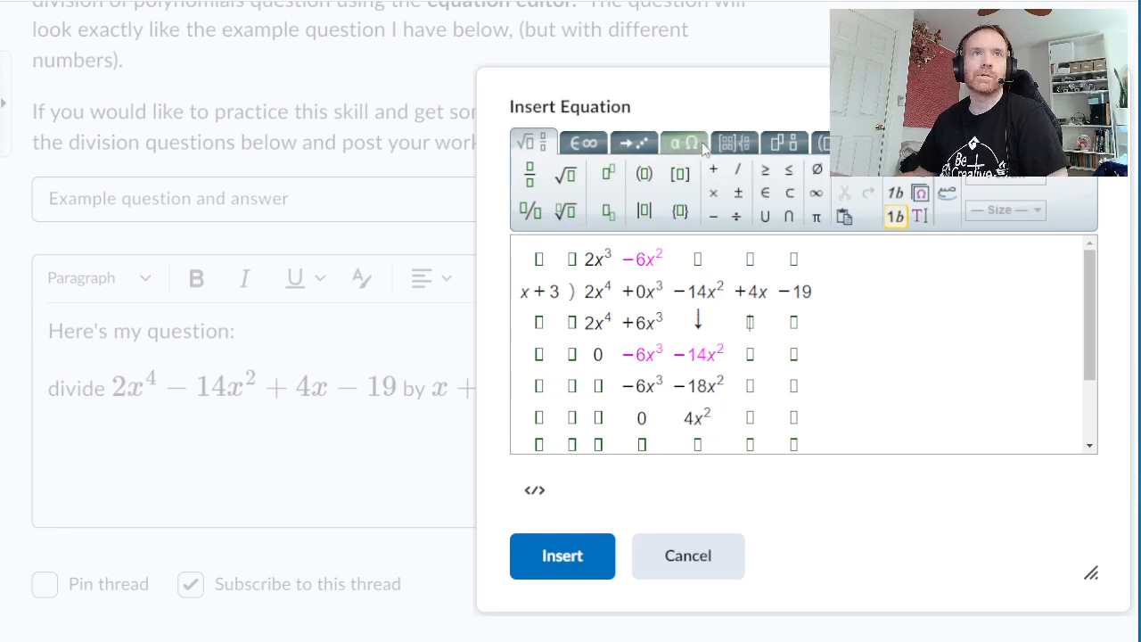
left_click(658, 147)
left_click(590, 214)
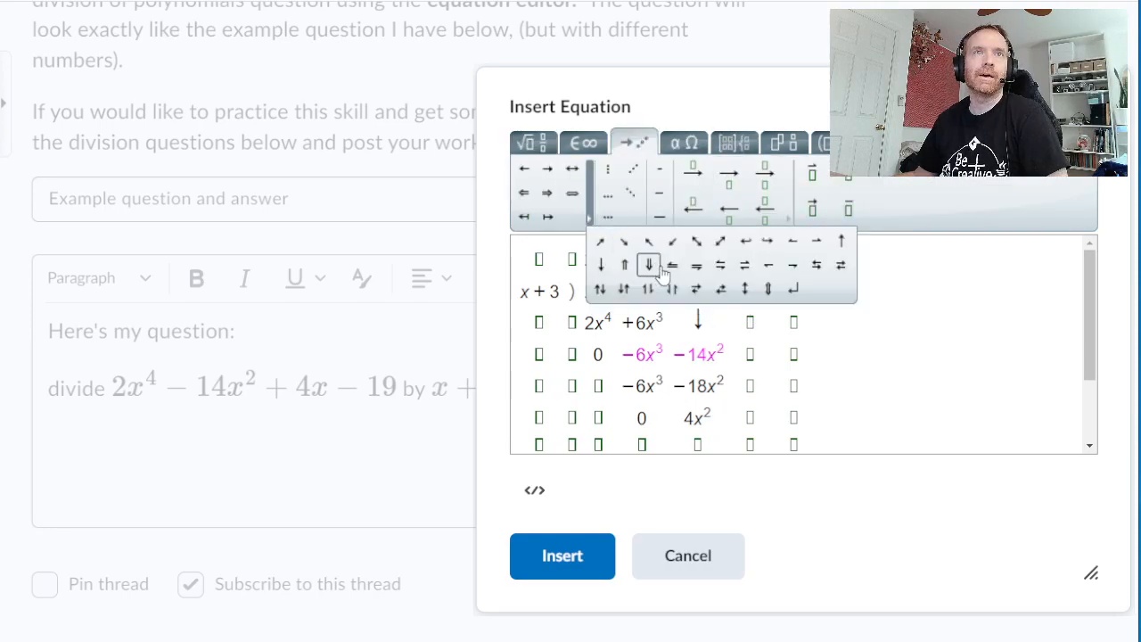
left_click(601, 265)
left_click(758, 351)
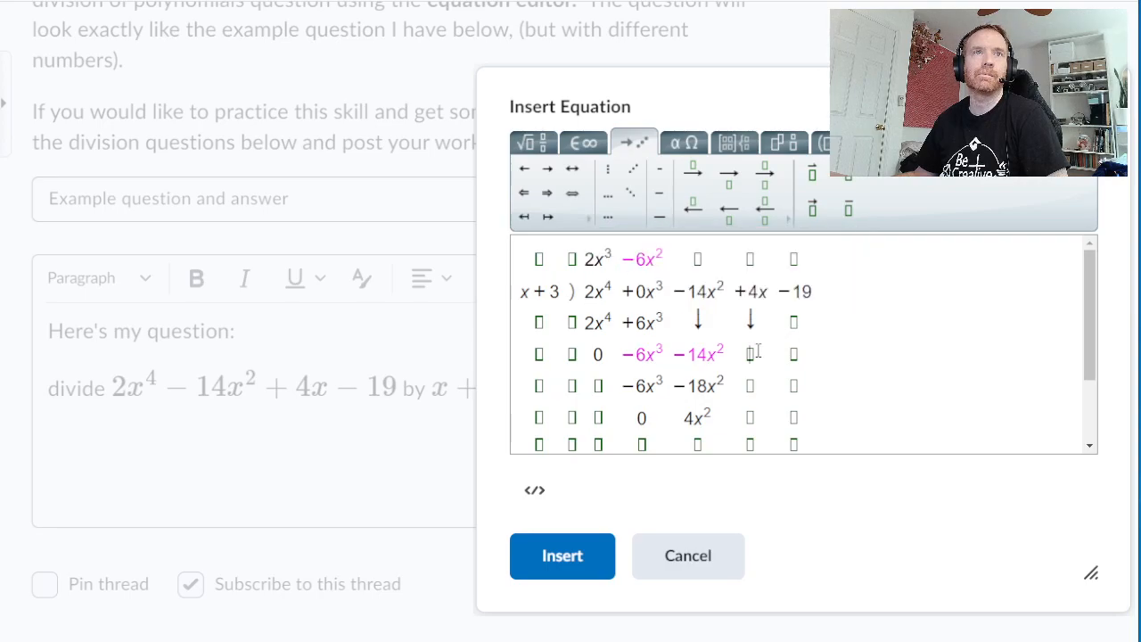
left_click(589, 218)
left_click(601, 264)
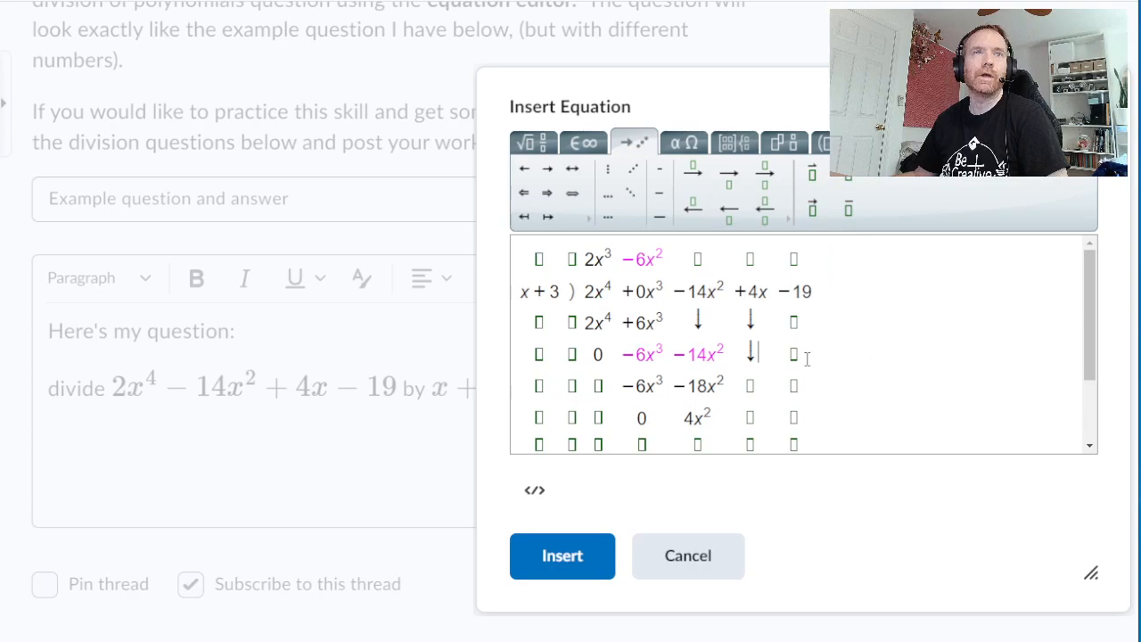
- Bring down 4x into the sixth row's cell beside 4x², leaving the fifth row's cell above it empty
left_click(590, 221)
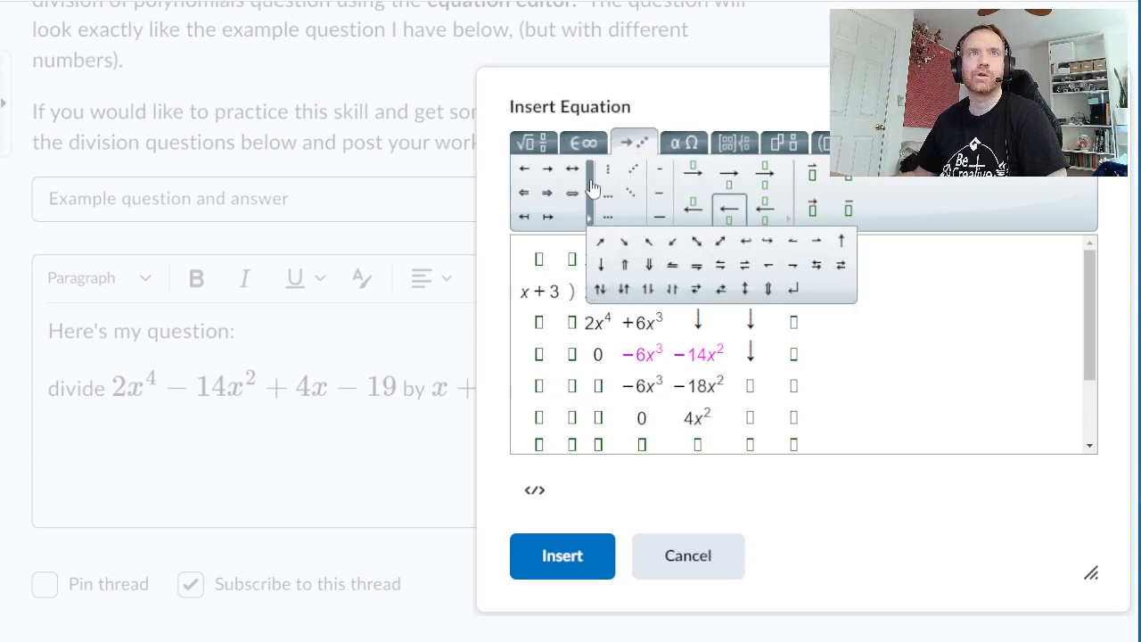
left_click(584, 142)
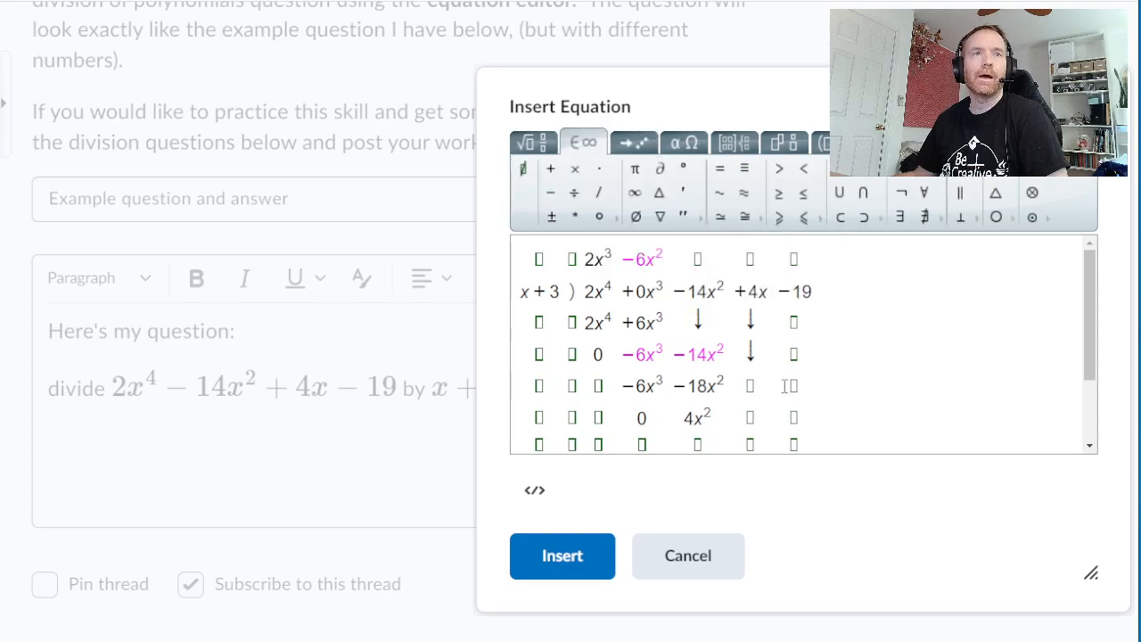
left_click(763, 393)
type("4x")
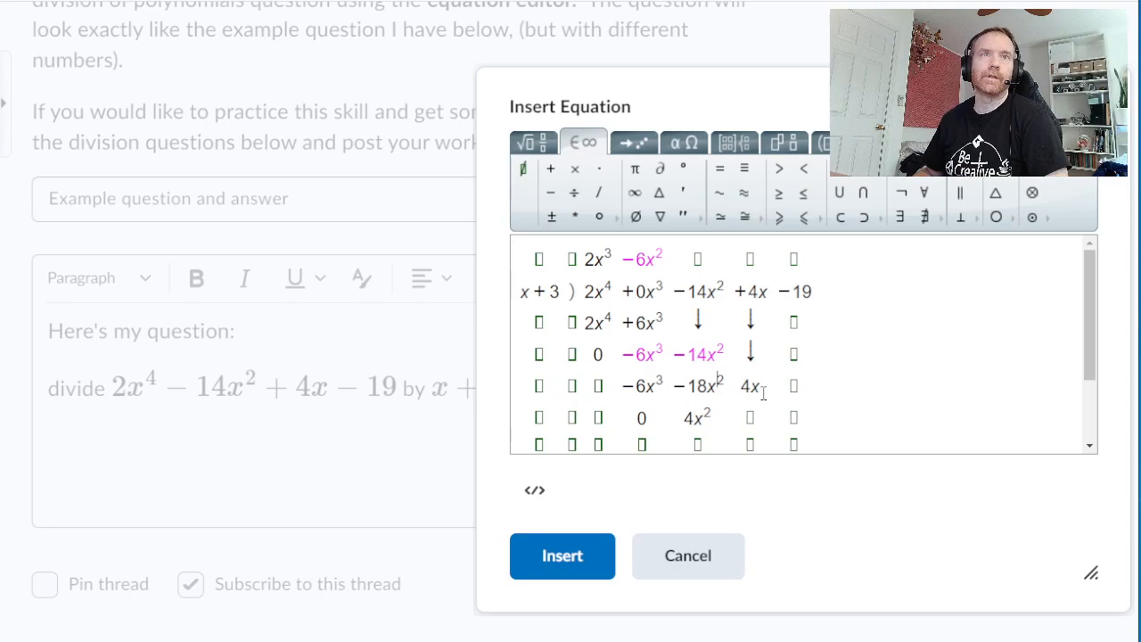
key("Left")
key("shift+Right")
key("shift+Right")
key("ctrl+x")
key("Down")
key("ctrl+v")
key("ctrl+z")
key("ctrl+v")
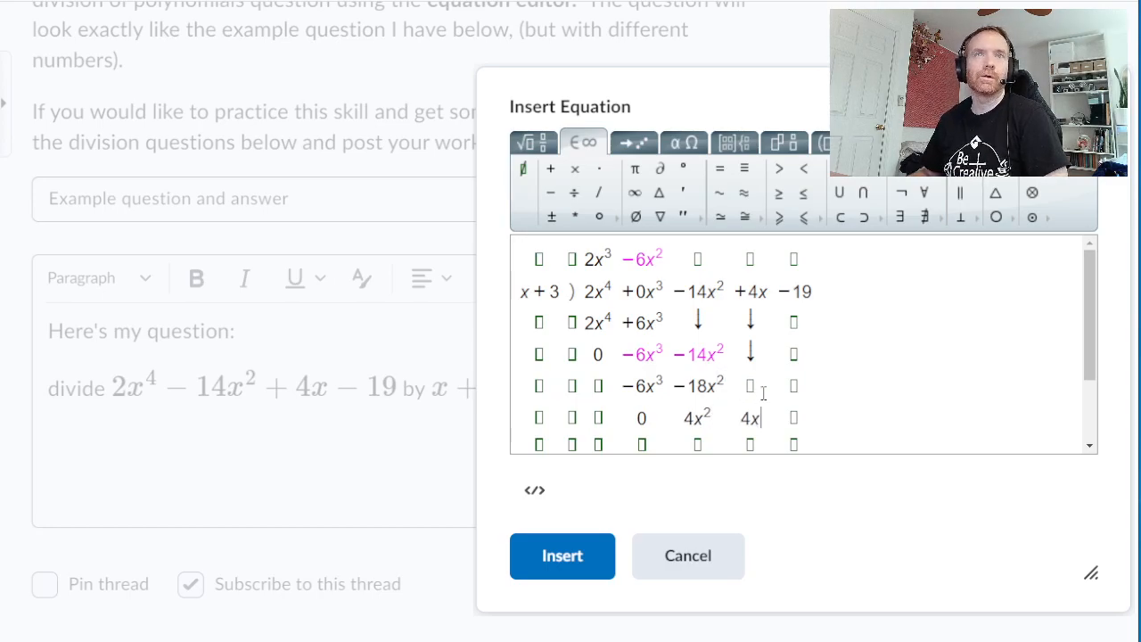
- Insert a down arrow in the fifth row's empty cell directly above the brought-down 4x
left_click(638, 143)
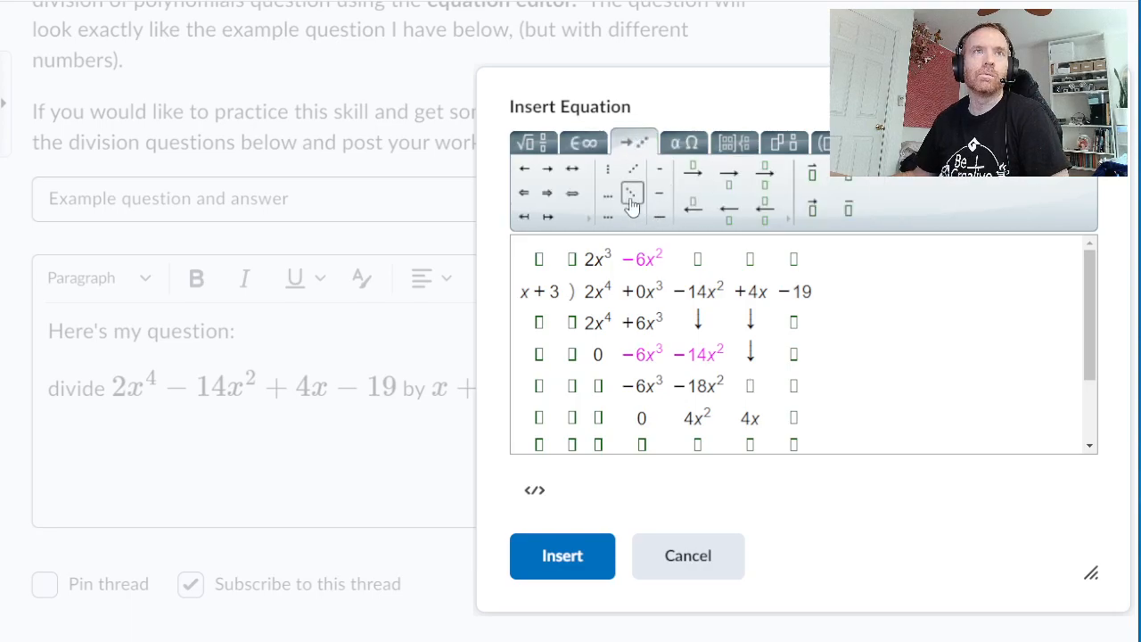
left_click(590, 216)
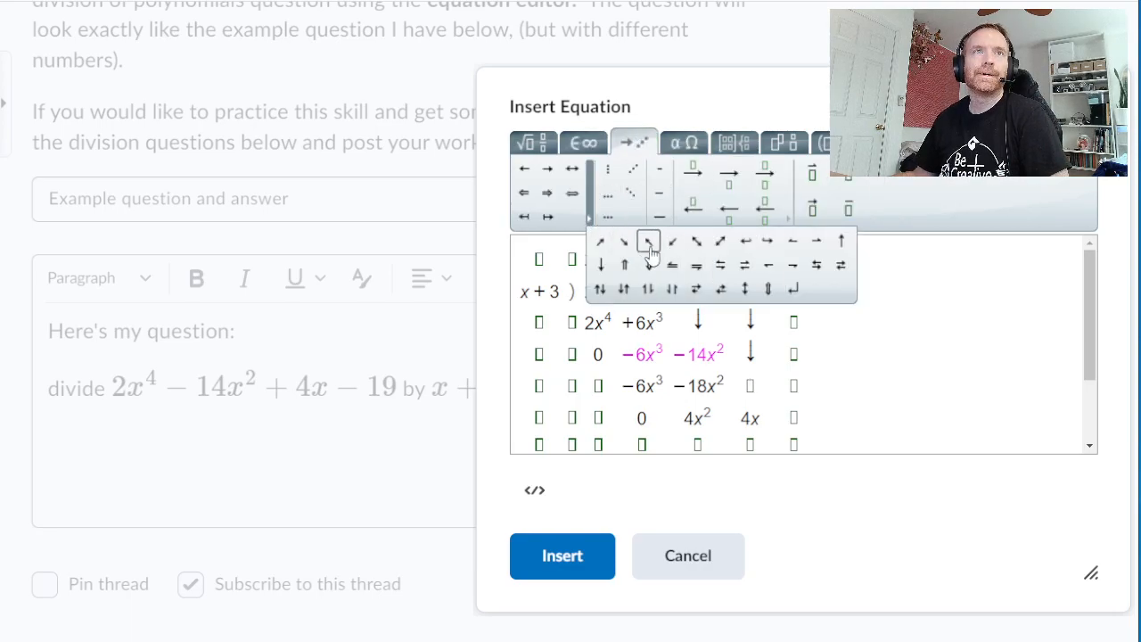
left_click(600, 265)
scroll(666, 342, "down", 2)
scroll(708, 349, "up", 3)
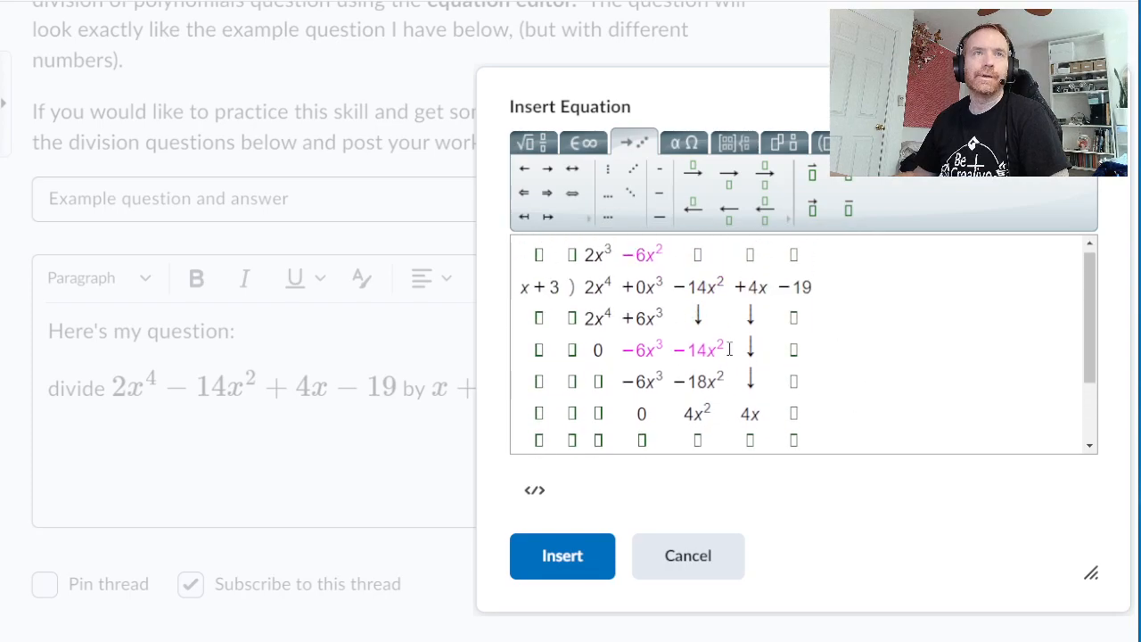
scroll(740, 378, "down", 3)
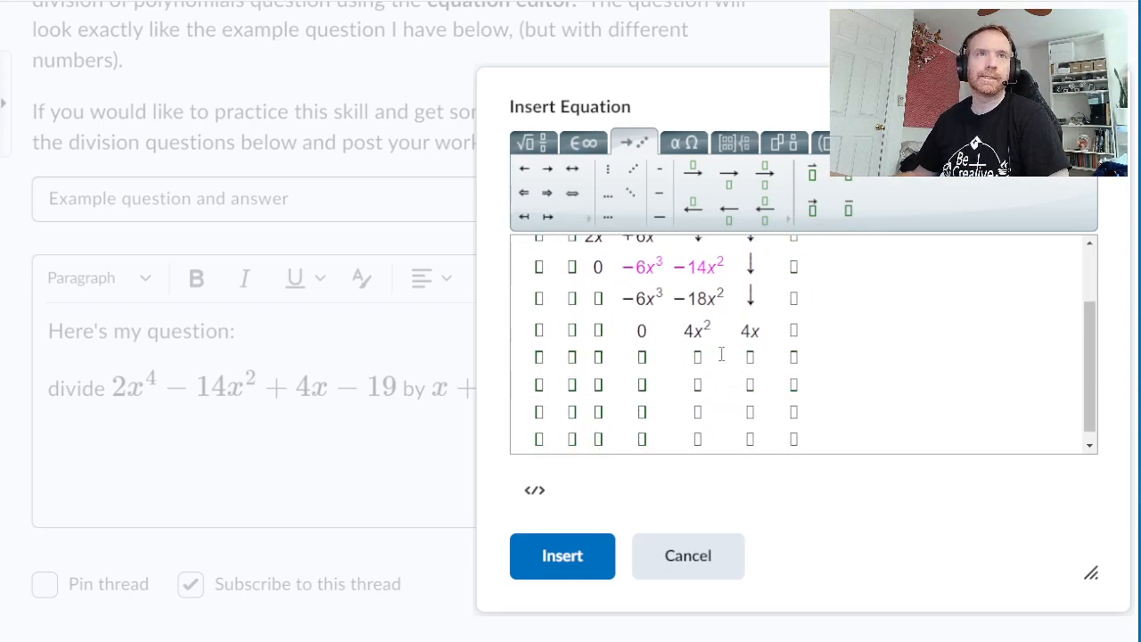
scroll(717, 360, "up", 3)
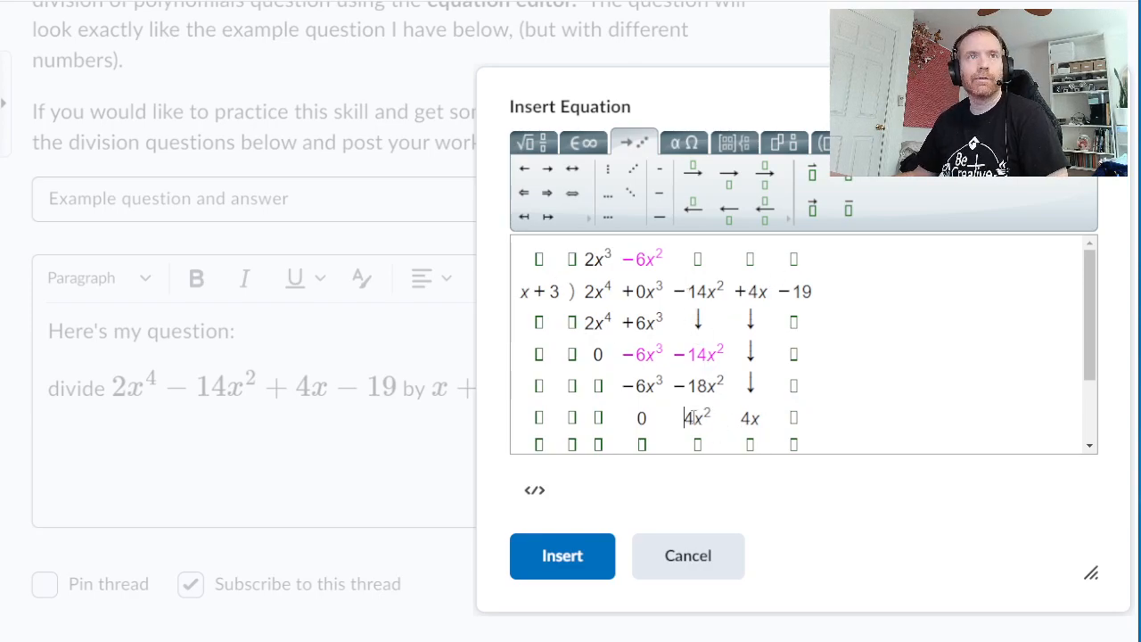
- Add a plus sign before the sixth row's 4x and color the 4x² and +4x terms blue
left_click_drag(685, 419, 764, 417)
key("Left")
key("Left")
type("+")
left_click(763, 423)
left_click_drag(763, 419, 685, 419)
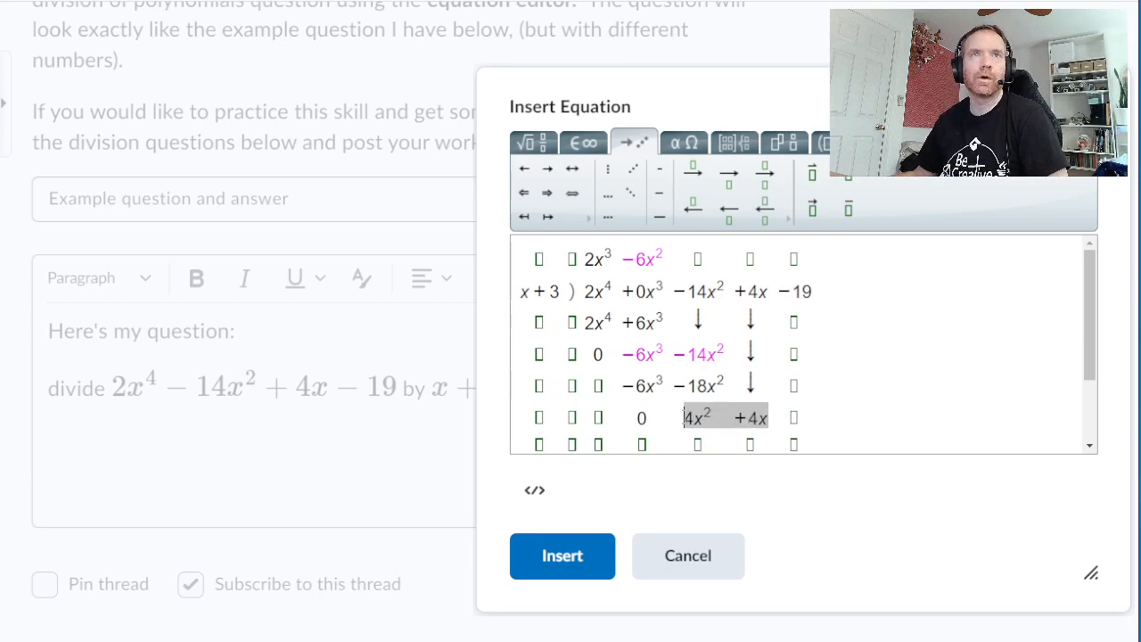
left_click(533, 142)
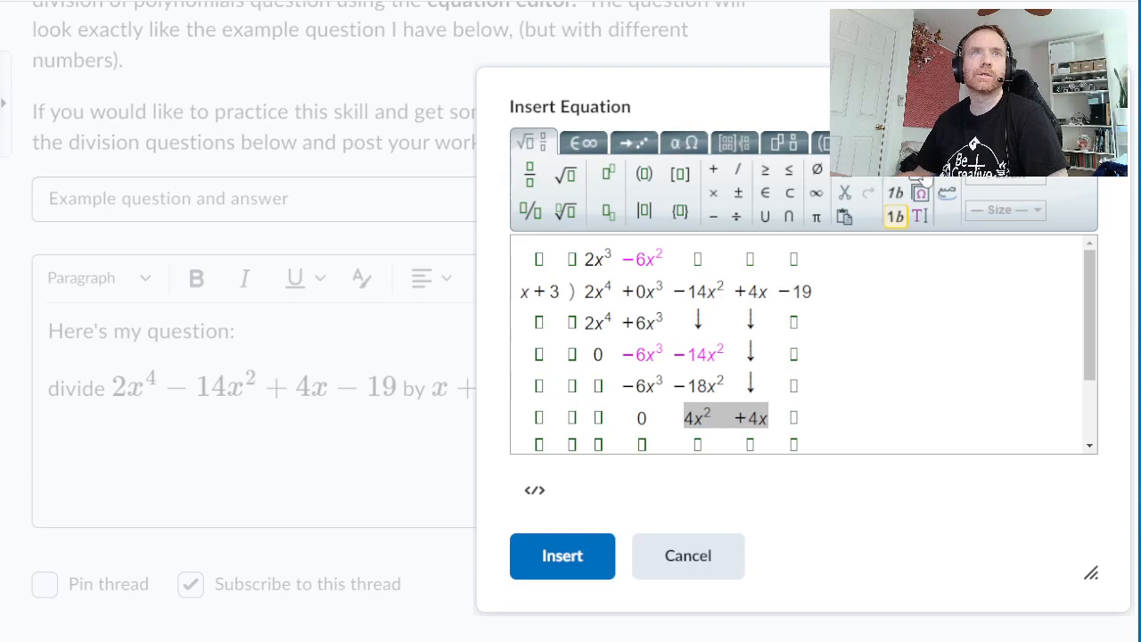
left_click(921, 169)
left_click(964, 197)
left_click(844, 346)
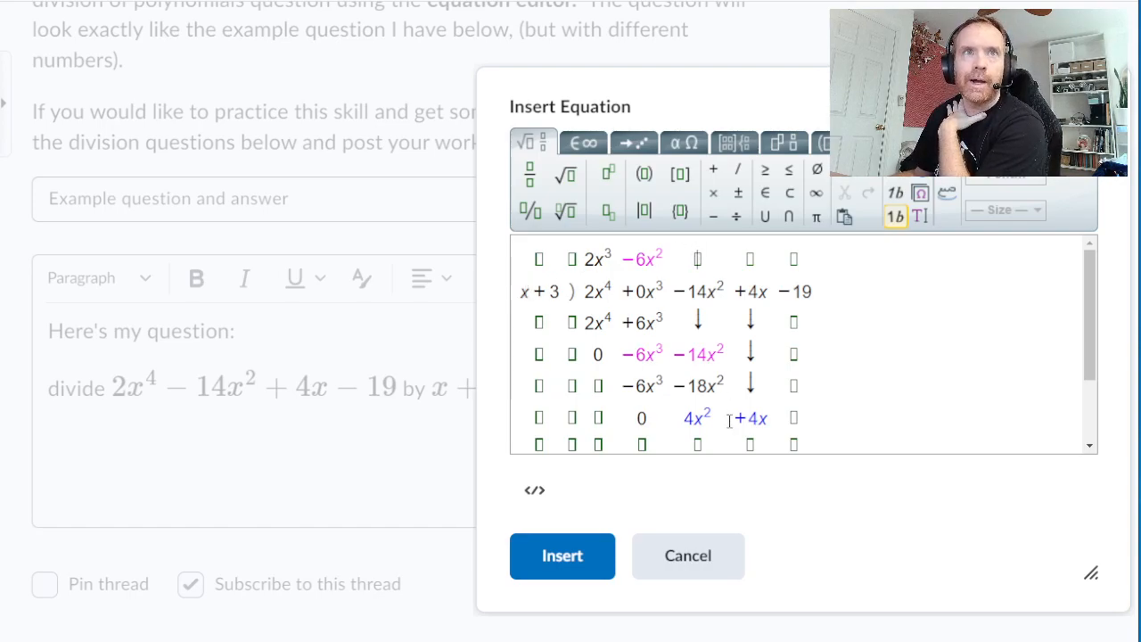
- Enter the quotient's next term, +4x, in blue beside −6x² in the first row
left_click(696, 260)
type("+4x")
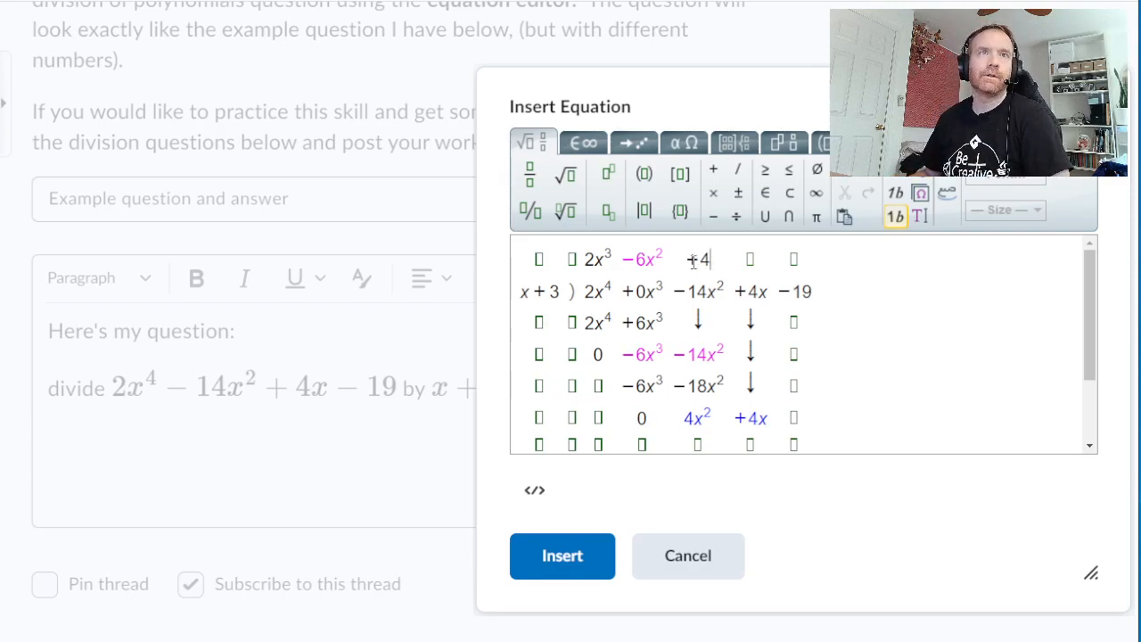
key("shift+Left")
key("shift+Left")
key("shift+Left")
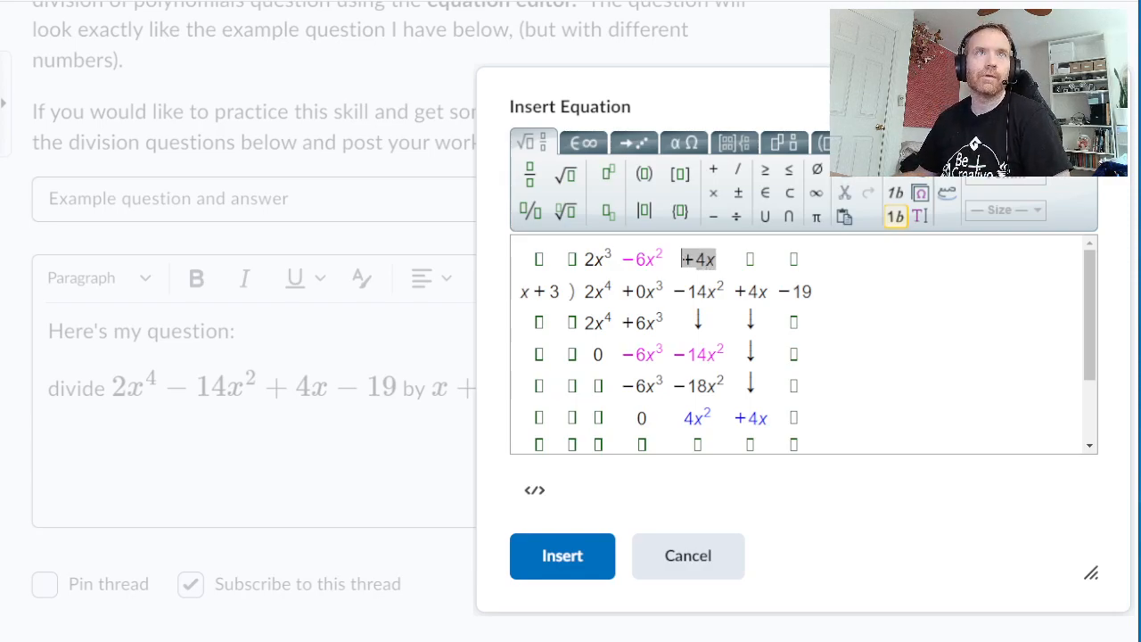
left_click(947, 192)
left_click(966, 199)
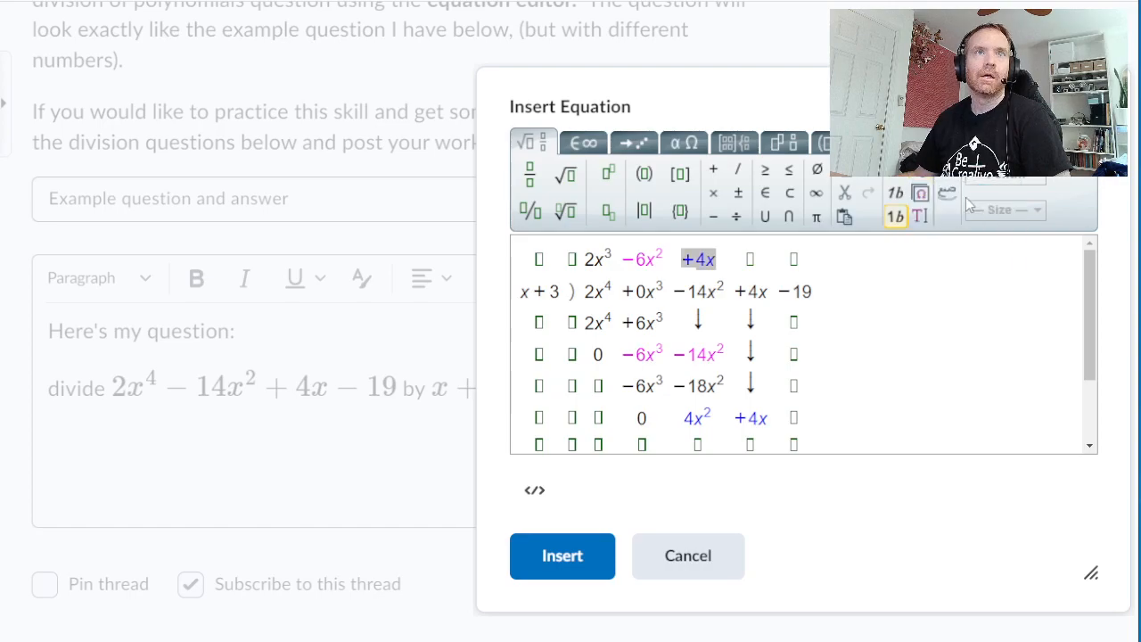
left_click(679, 260)
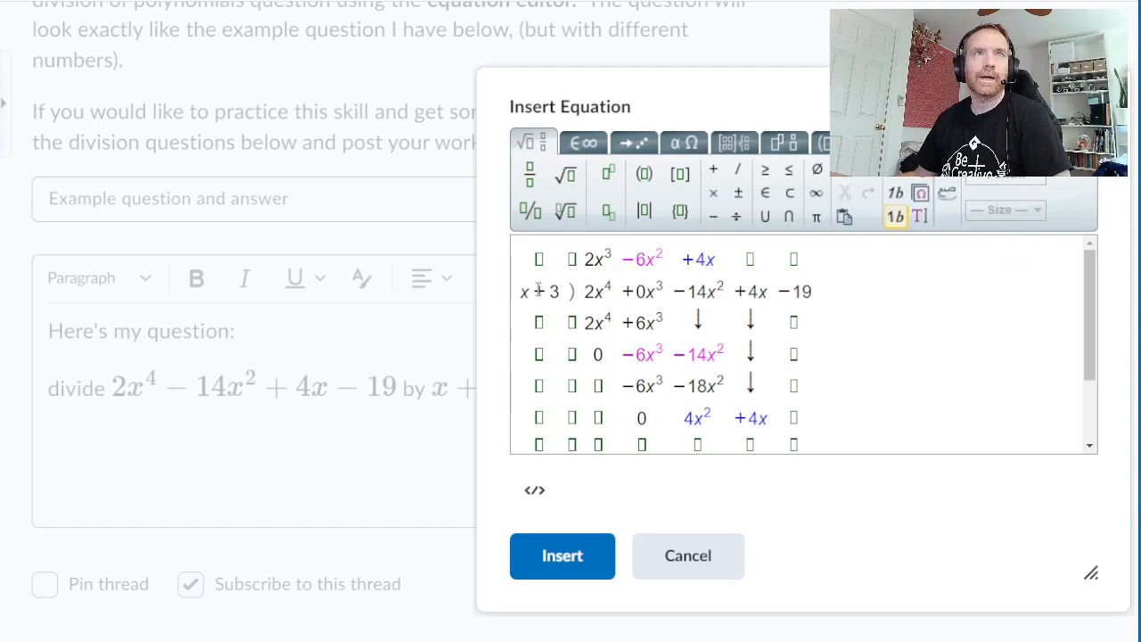
- Enter the product 4x² +12x in the seventh row, beneath the blue terms
scroll(665, 337, "down", 1)
scroll(665, 337, "down", 1)
left_click(697, 358)
type("4x")
left_click(609, 176)
type("2")
scroll(783, 361, "up", 3)
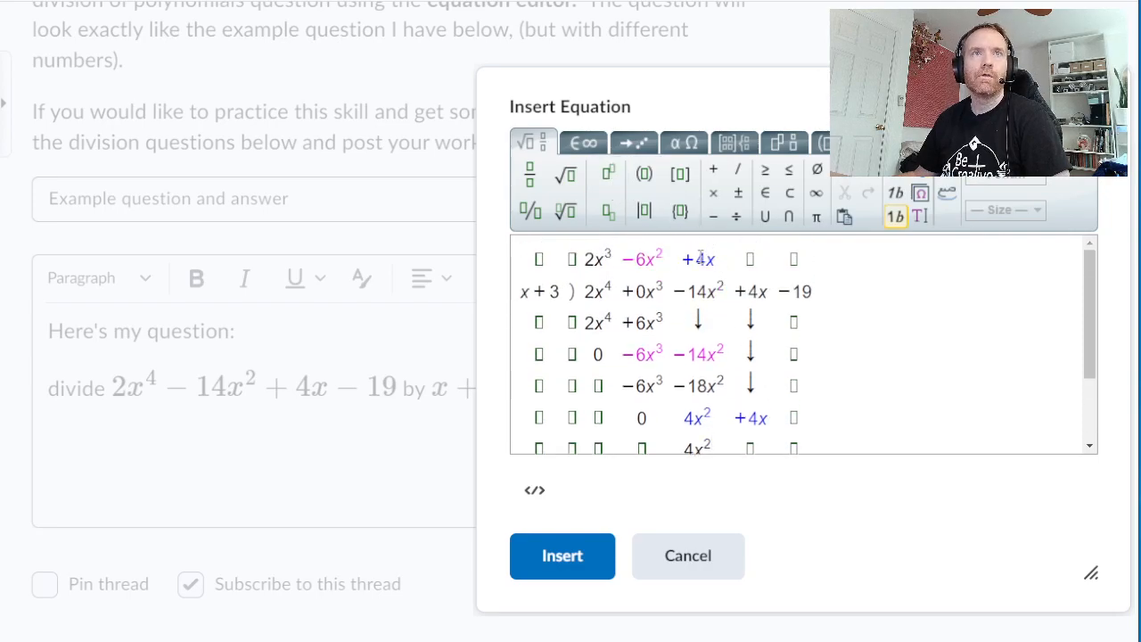
left_click(750, 446)
scroll(772, 433, "down", 3)
type("12x")
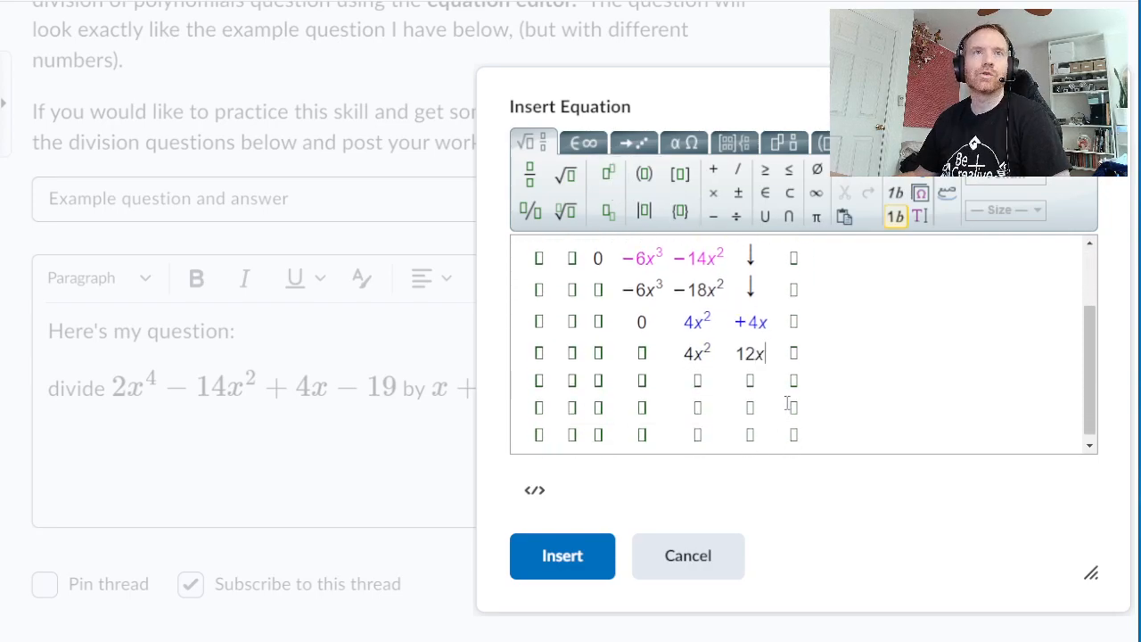
scroll(773, 326, "up", 3)
left_click(747, 439)
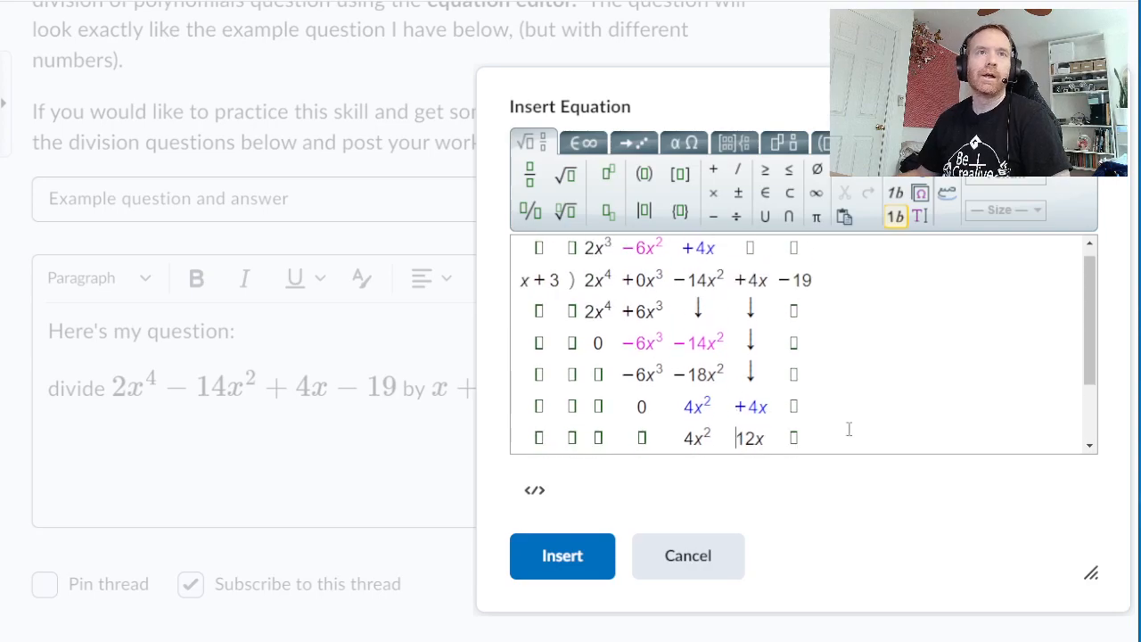
type("+")
- Enter the subtraction result, 0 and −8x, in the eighth row beneath 4x² and +12x
scroll(803, 392, "down", 3)
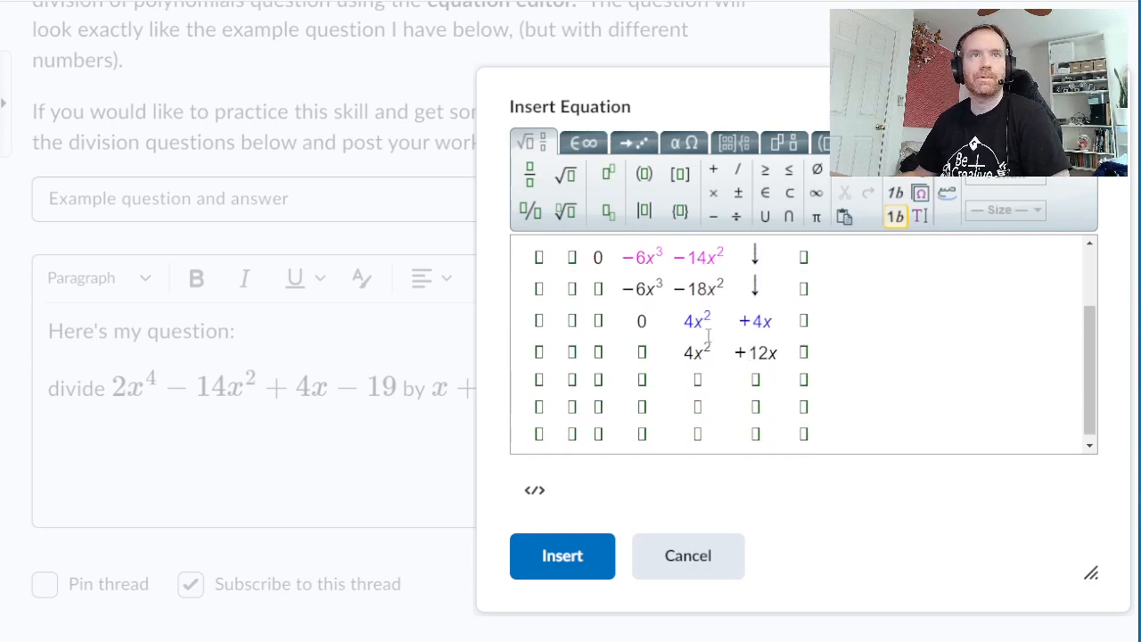
scroll(751, 353, "up", 3)
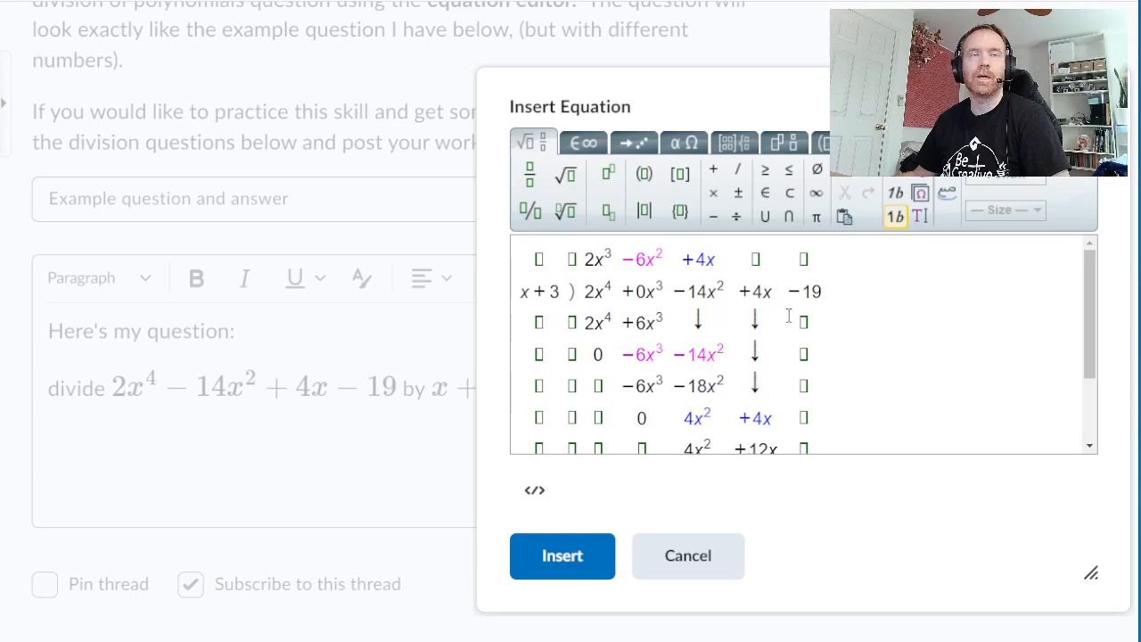
scroll(801, 377, "down", 3)
scroll(747, 381, "up", 3)
scroll(742, 361, "down", 3)
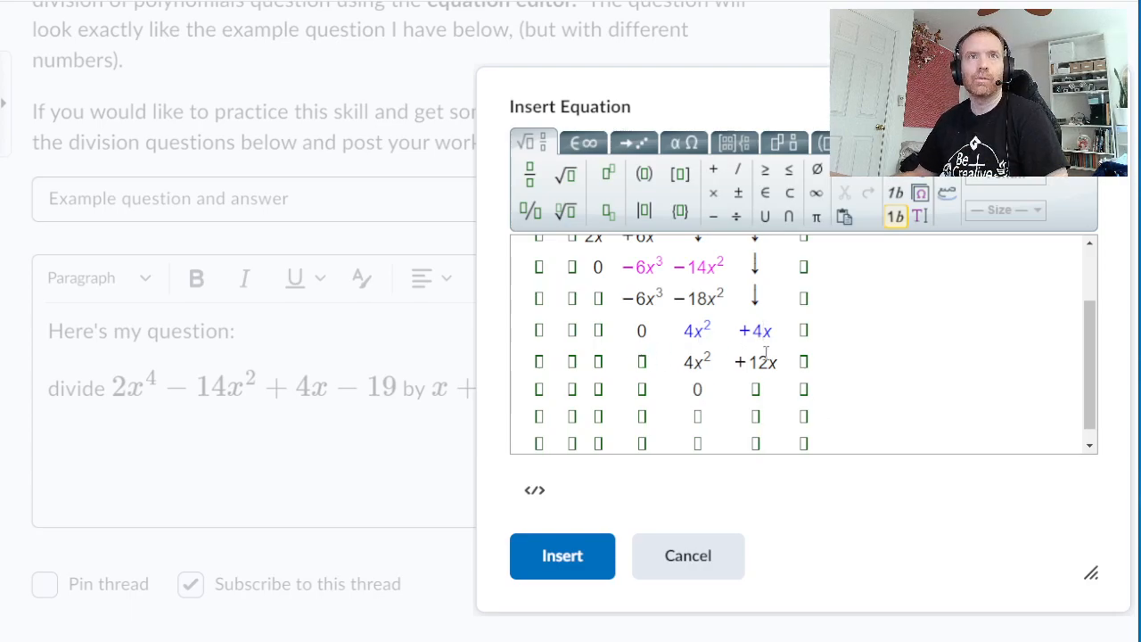
type("-8x")
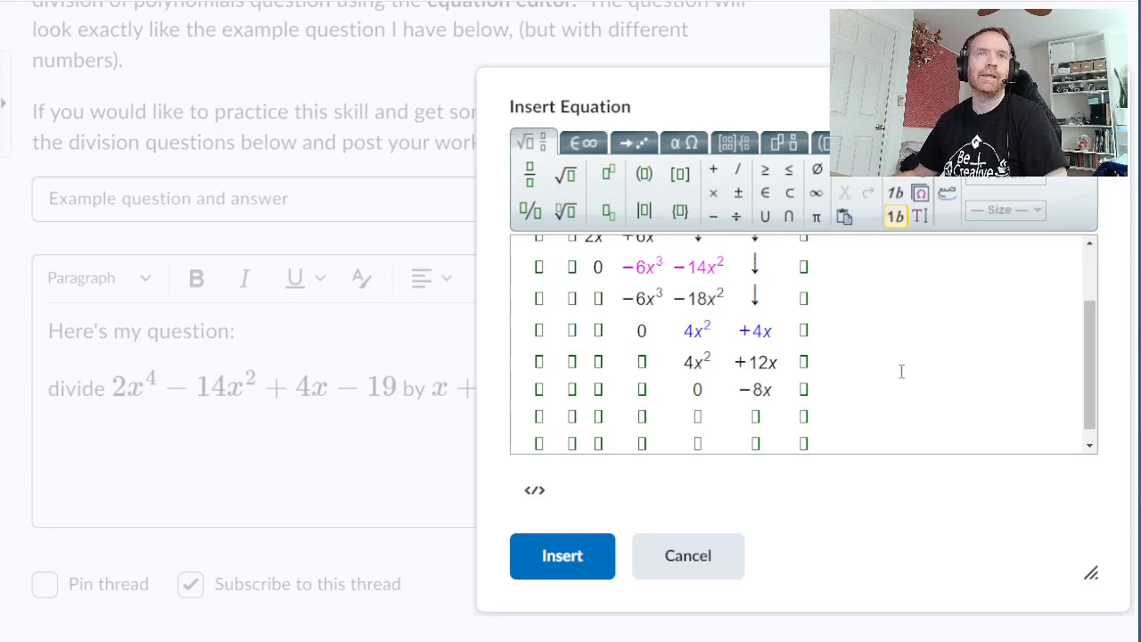
- Copy the down arrow into the third through seventh rows beneath the dividend's −19
scroll(856, 368, "up", 2)
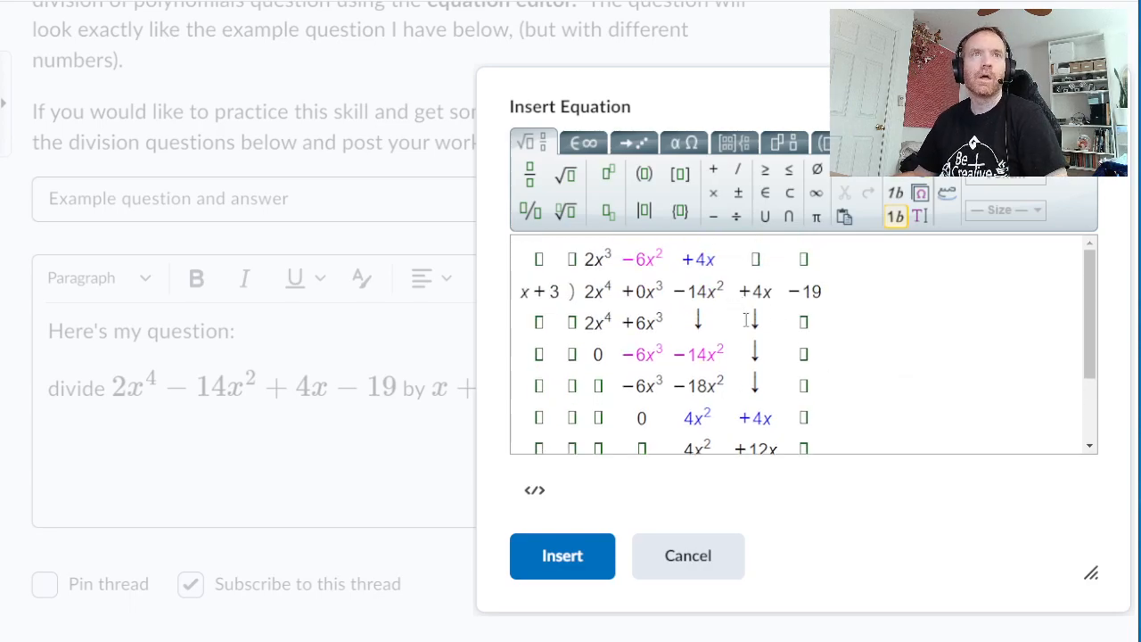
double_click(754, 319)
left_click(807, 323)
key("ctrl+v")
left_click(808, 354)
key("ctrl+v")
left_click(807, 387)
key("ctrl+v")
scroll(809, 383, "down", 2)
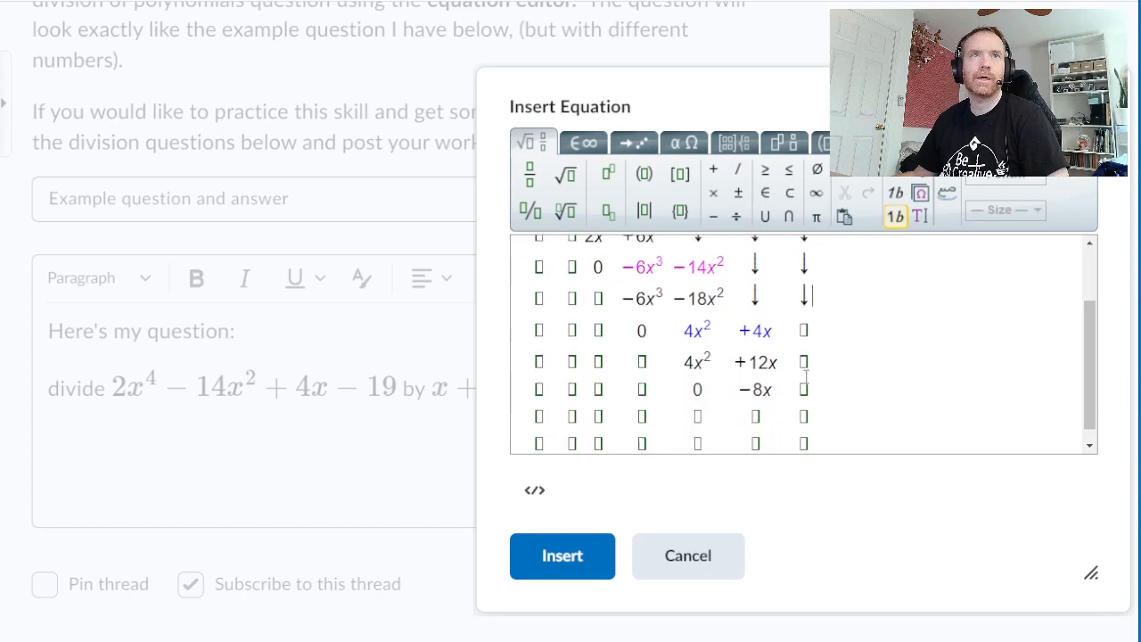
left_click(804, 330)
key("ctrl+v")
left_click(806, 362)
key("ctrl+v")
scroll(812, 374, "up", 2)
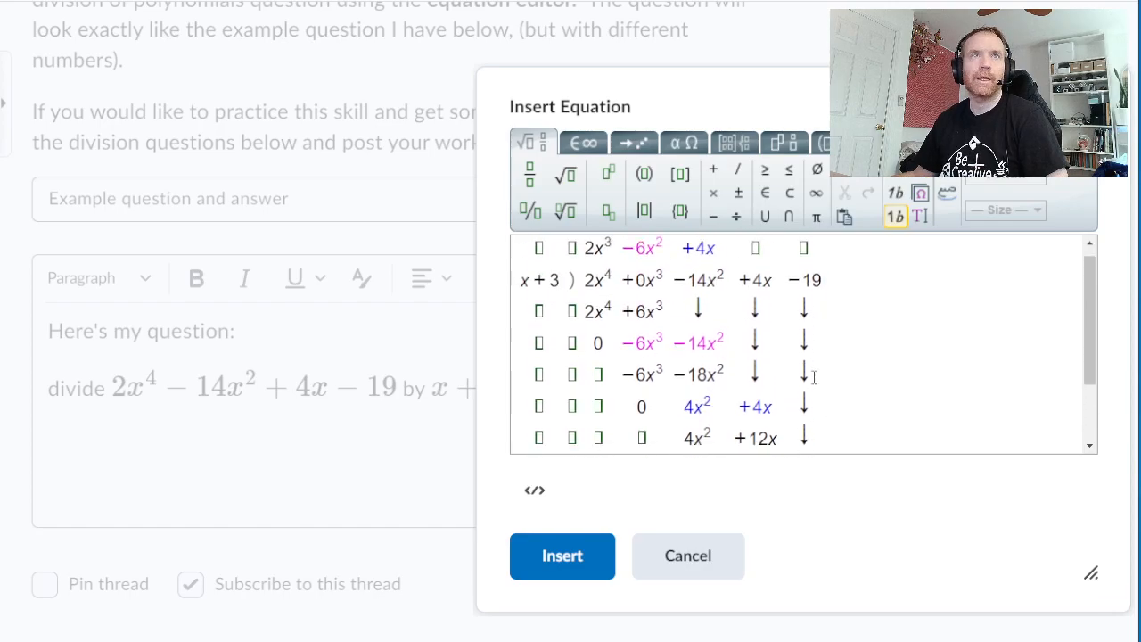
- Enter −19 beside −8x in the eighth row and colour both terms red
scroll(803, 284, "down", 2)
left_click(804, 375)
type("-19")
scroll(847, 356, "up", 2)
scroll(833, 377, "down", 2)
left_click_drag(823, 376, 738, 373)
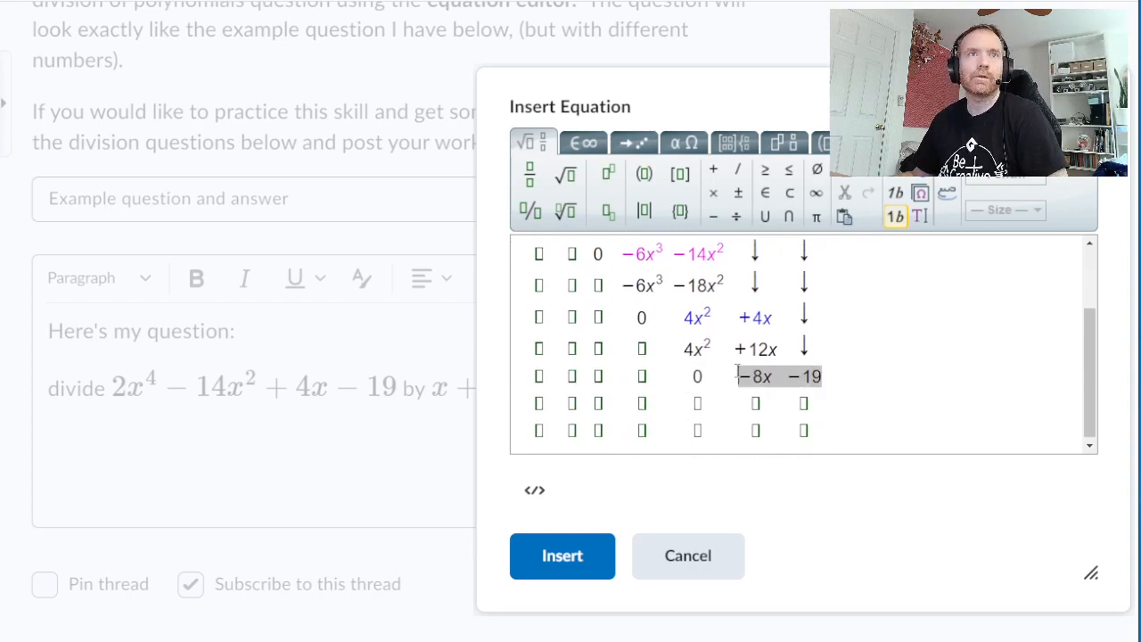
left_click(920, 216)
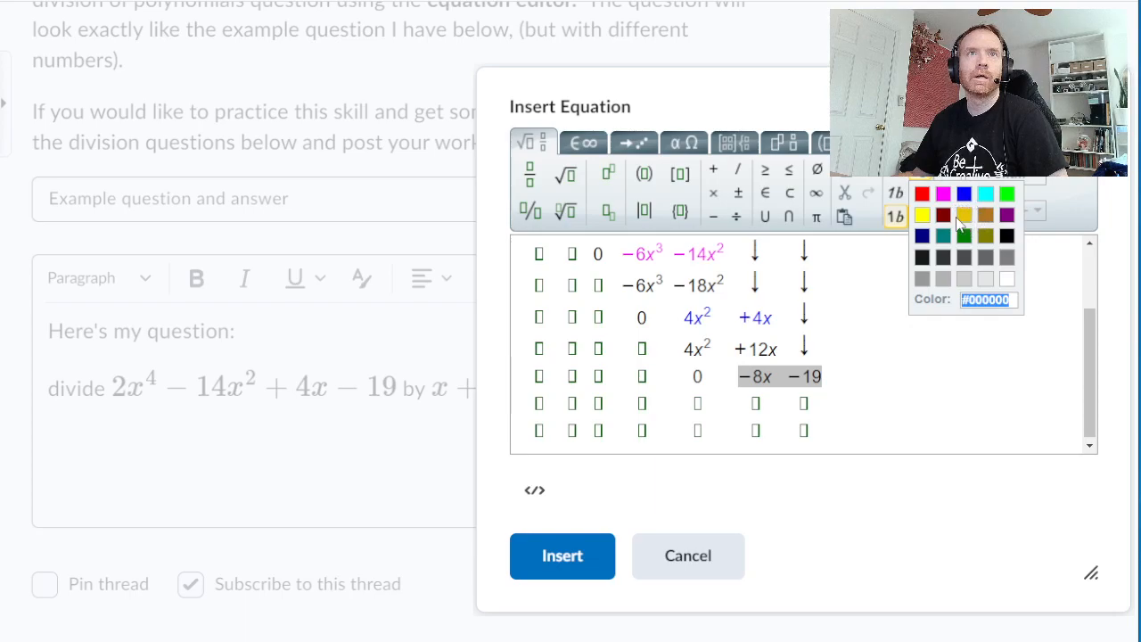
left_click(922, 193)
left_click(837, 367)
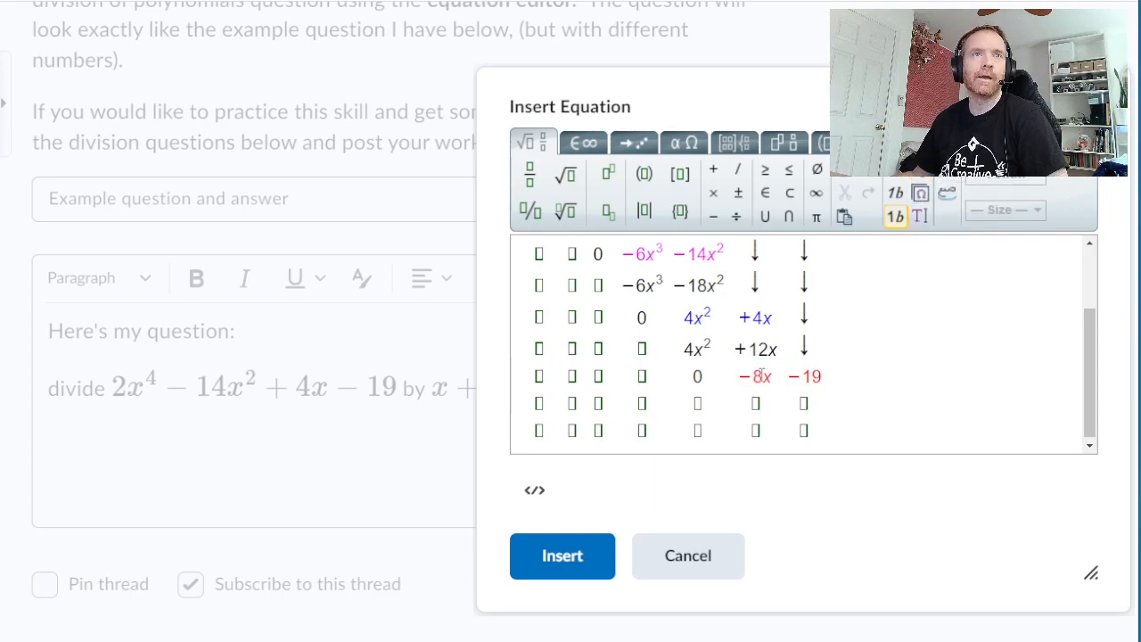
- Enter the quotient's last term, −8, in red beside +4x in the first row
scroll(758, 375, "up", 2)
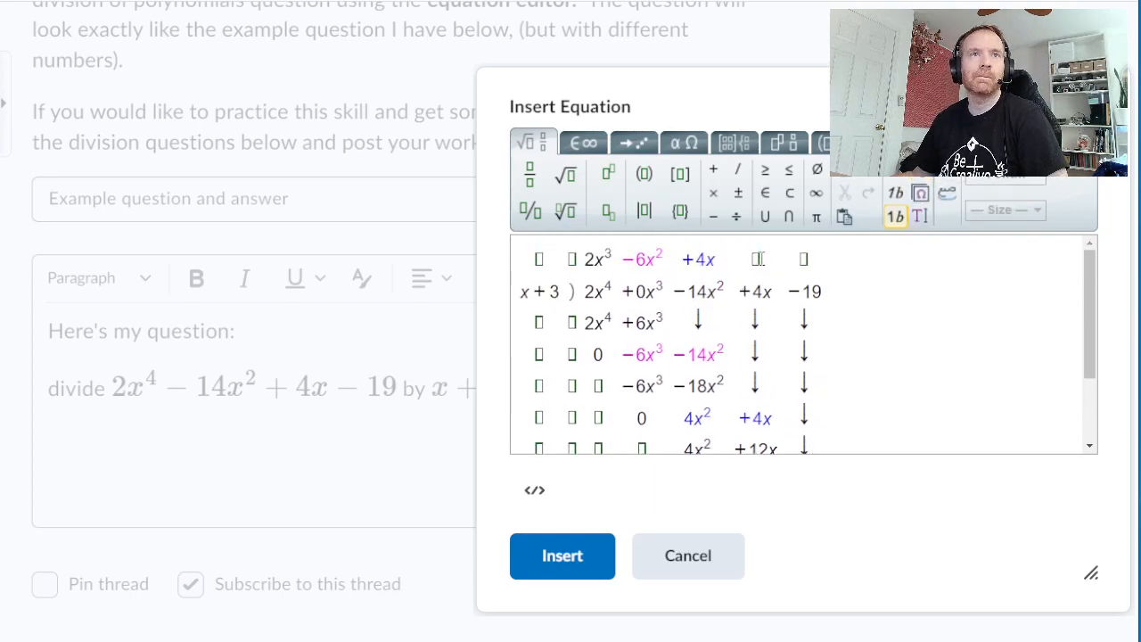
scroll(768, 346, "down", 2)
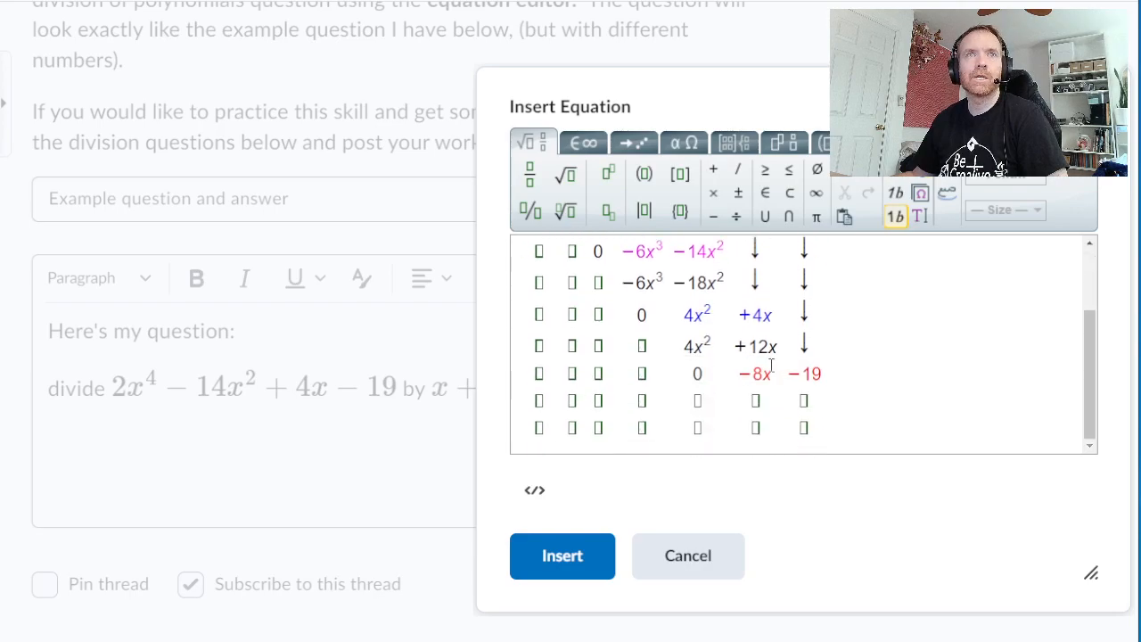
scroll(742, 374, "up", 3)
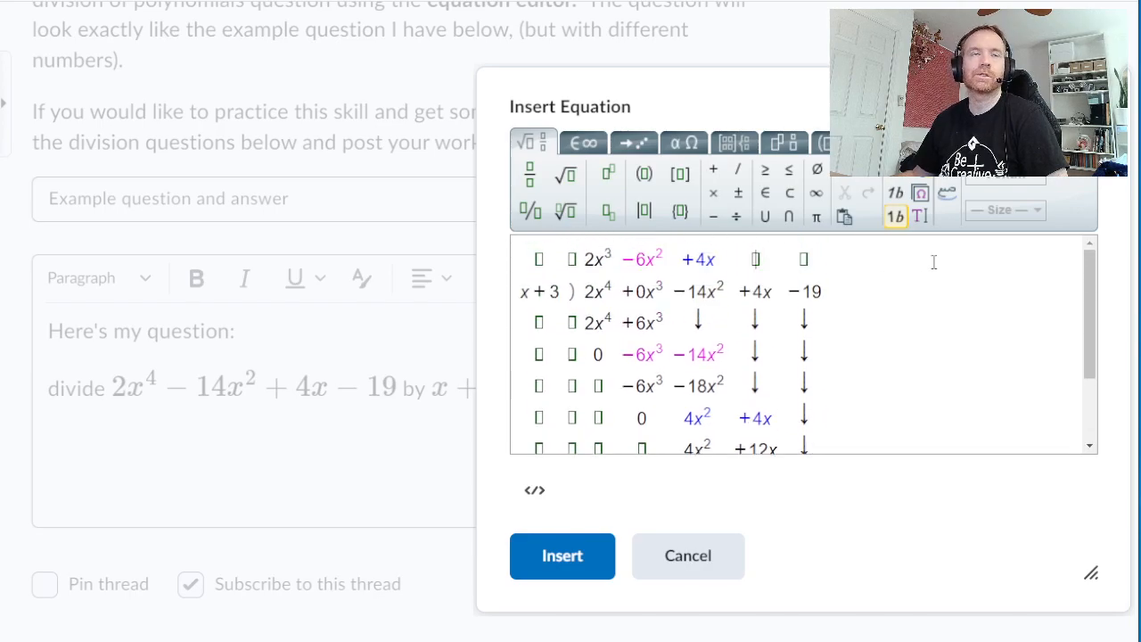
type("-8")
left_click_drag(776, 248, 743, 258)
left_click(920, 192)
left_click(924, 195)
left_click_drag(770, 258, 746, 257)
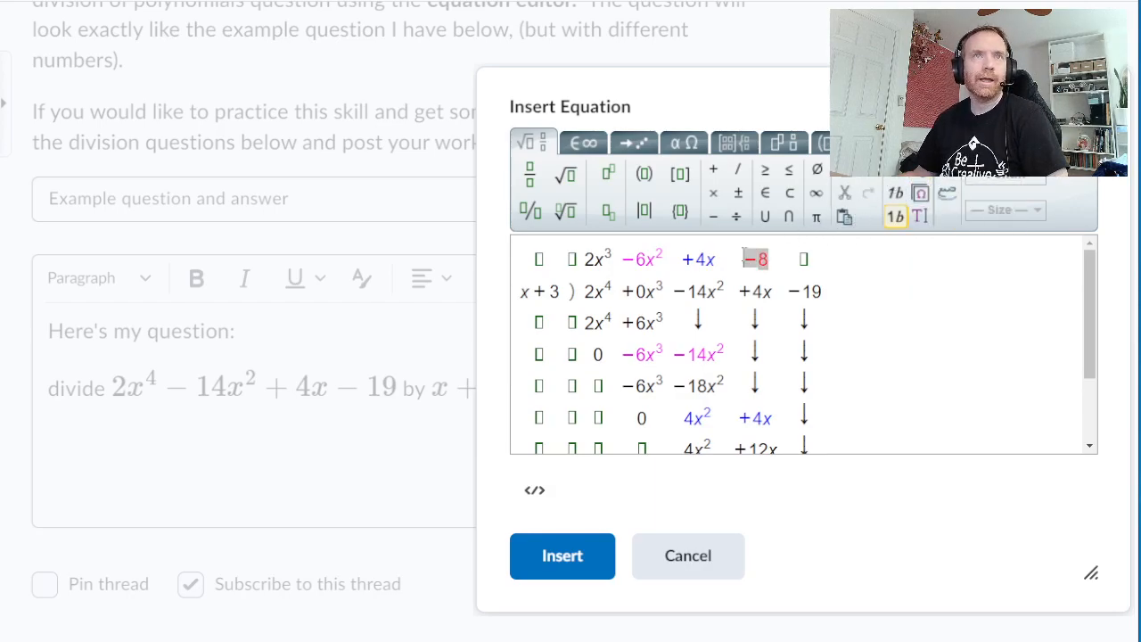
- Enter the product −8x −24 in the ninth row, beneath the red terms
scroll(660, 323, "down", 2)
left_click(766, 397)
type("-8x")
scroll(749, 379, "up", 3)
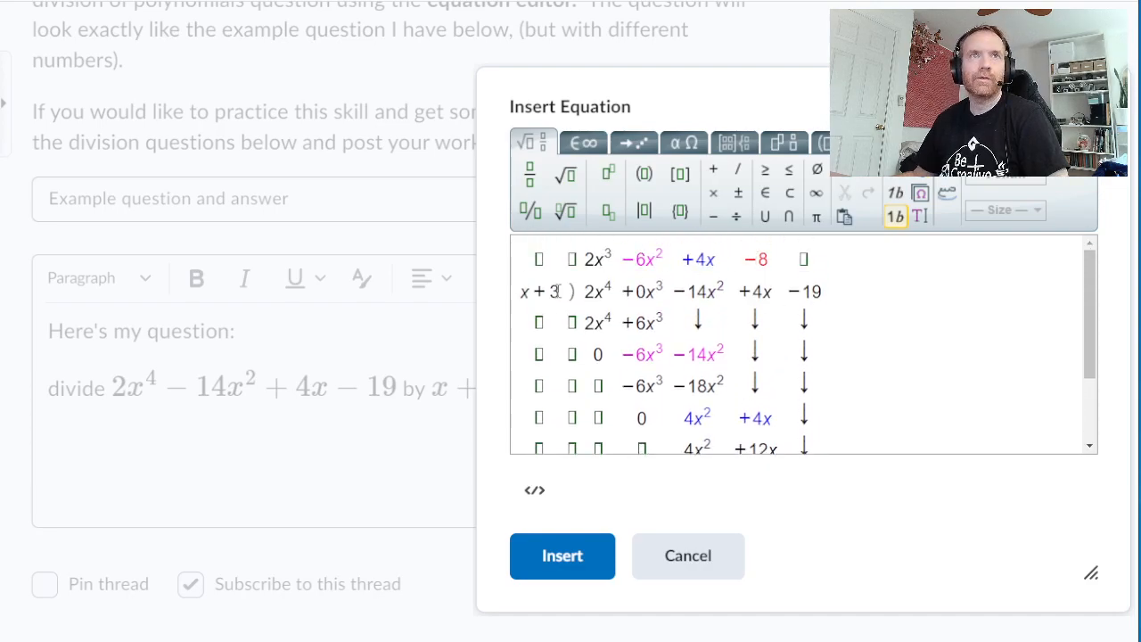
scroll(559, 292, "down", 3)
left_click(805, 403)
type("-24")
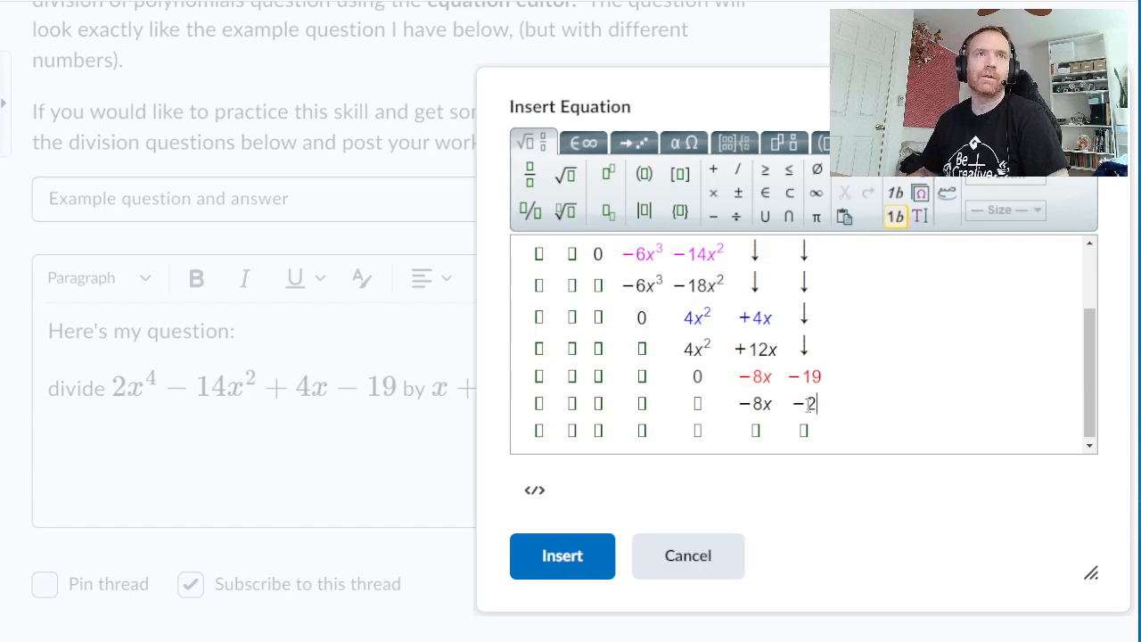
- Enter the final subtraction result, 0 and 5, in the tenth row beneath −8x and −24
scroll(822, 384, "up", 3)
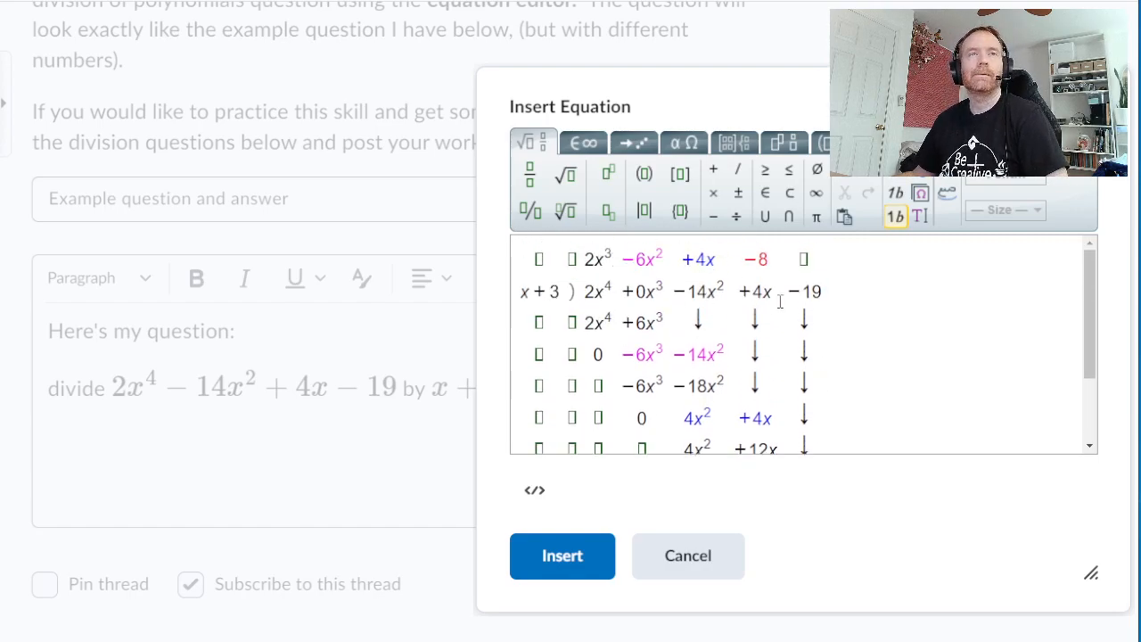
scroll(827, 297, "down", 3)
left_click(755, 429)
type("0 5")
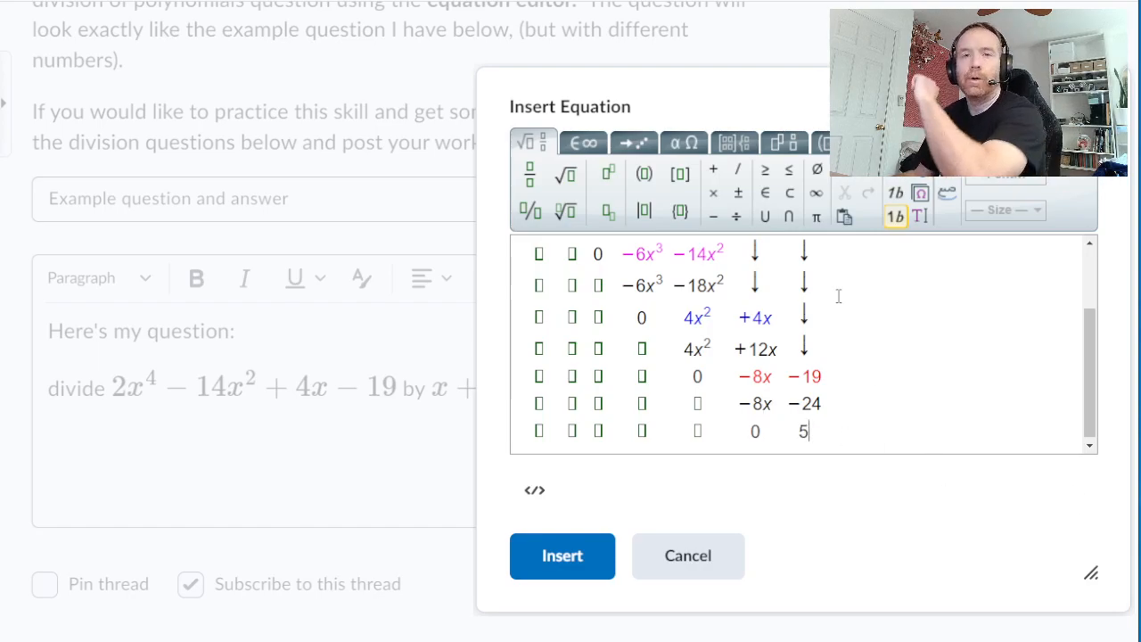
- Compare the remainder in the last row with the divisor x + 3 and review all rows of the division
double_click(803, 428)
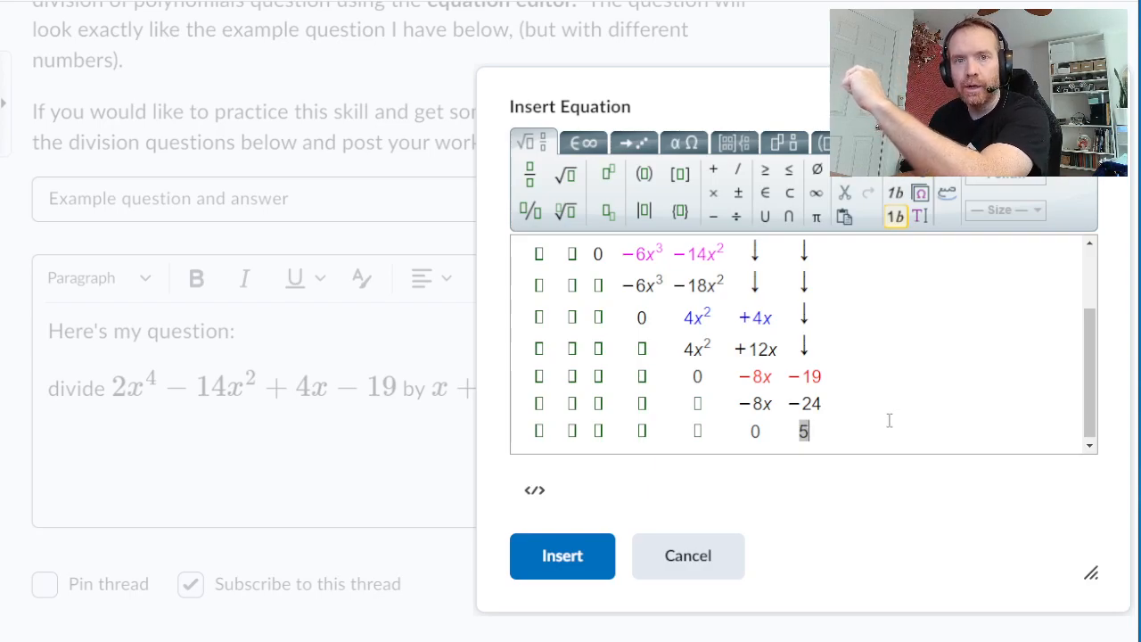
scroll(889, 420, "up", 3)
left_click_drag(521, 292, 562, 291)
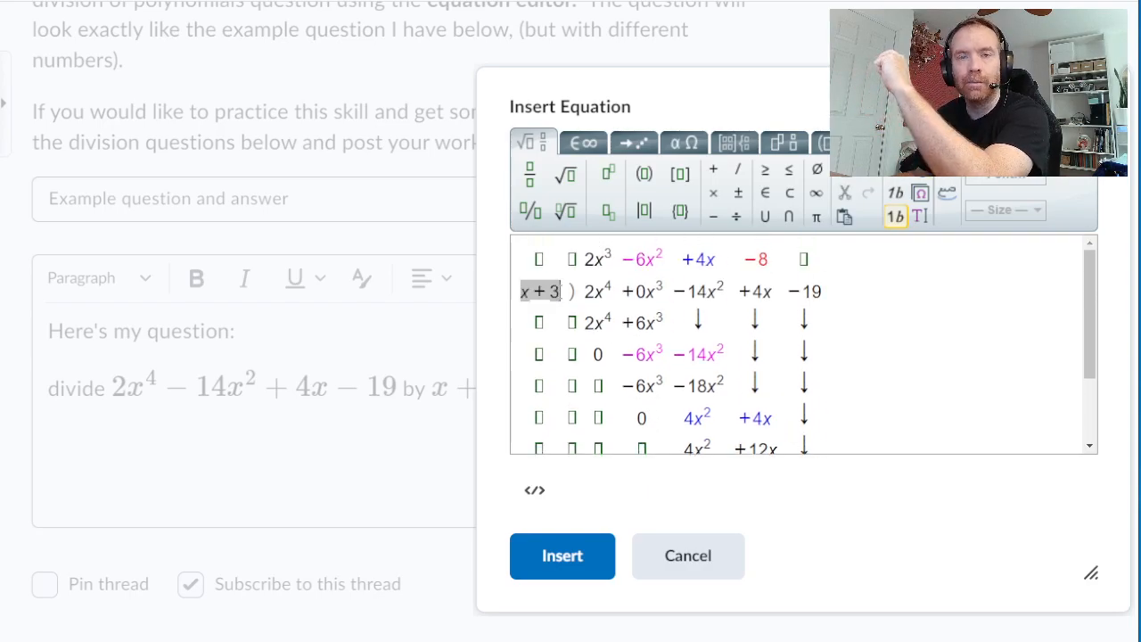
left_click(542, 292)
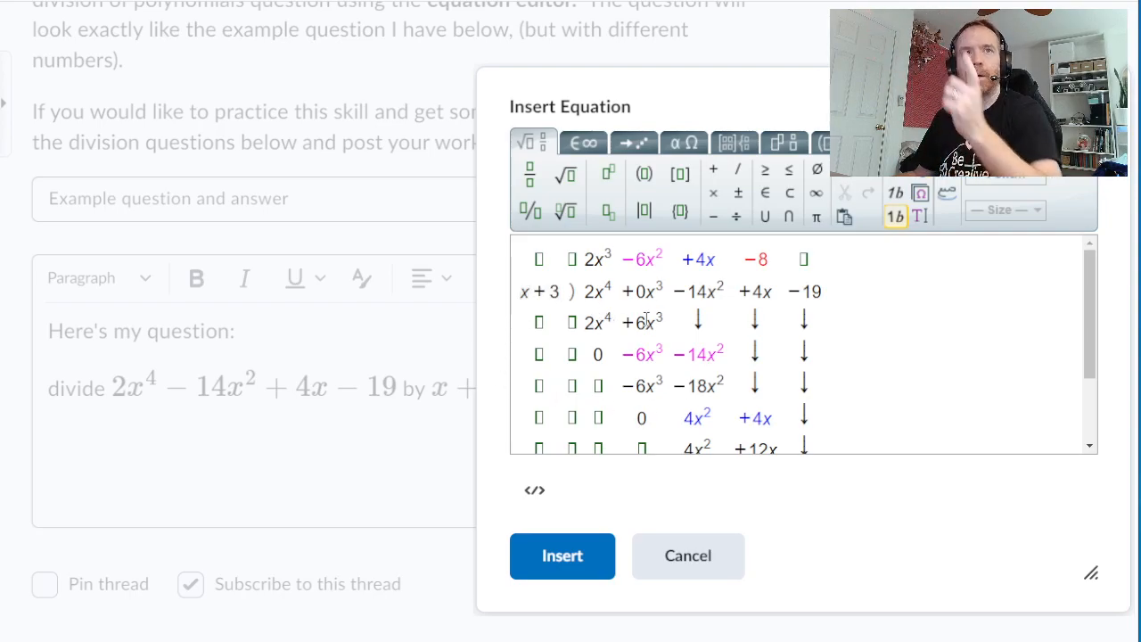
scroll(646, 319, "down", 3)
left_click_drag(808, 431, 796, 431)
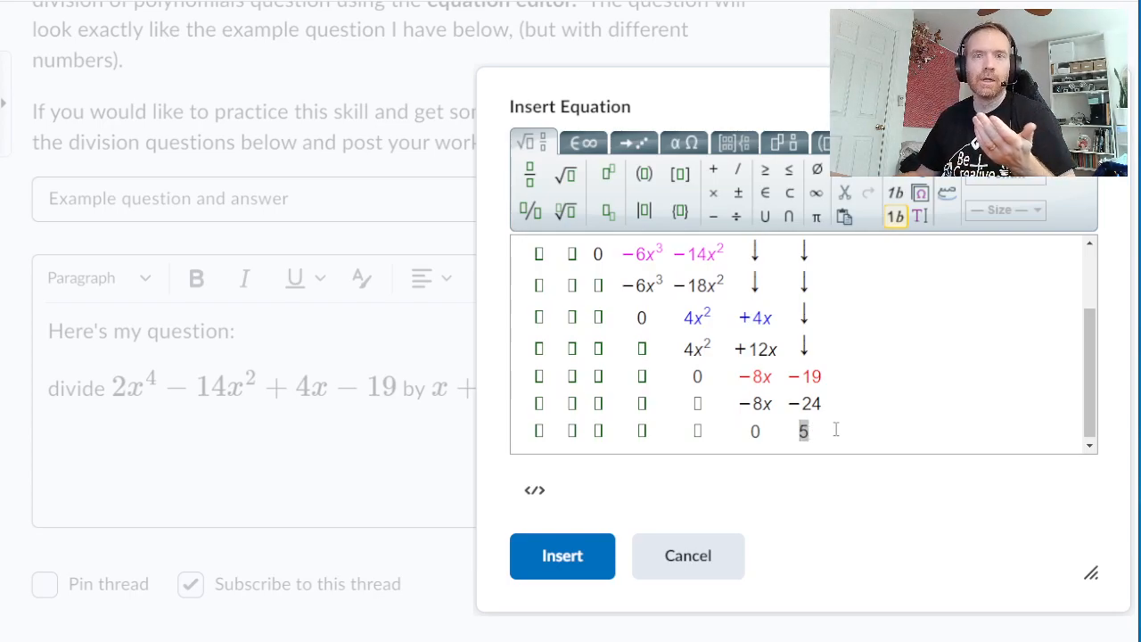
scroll(889, 363, "down", 1)
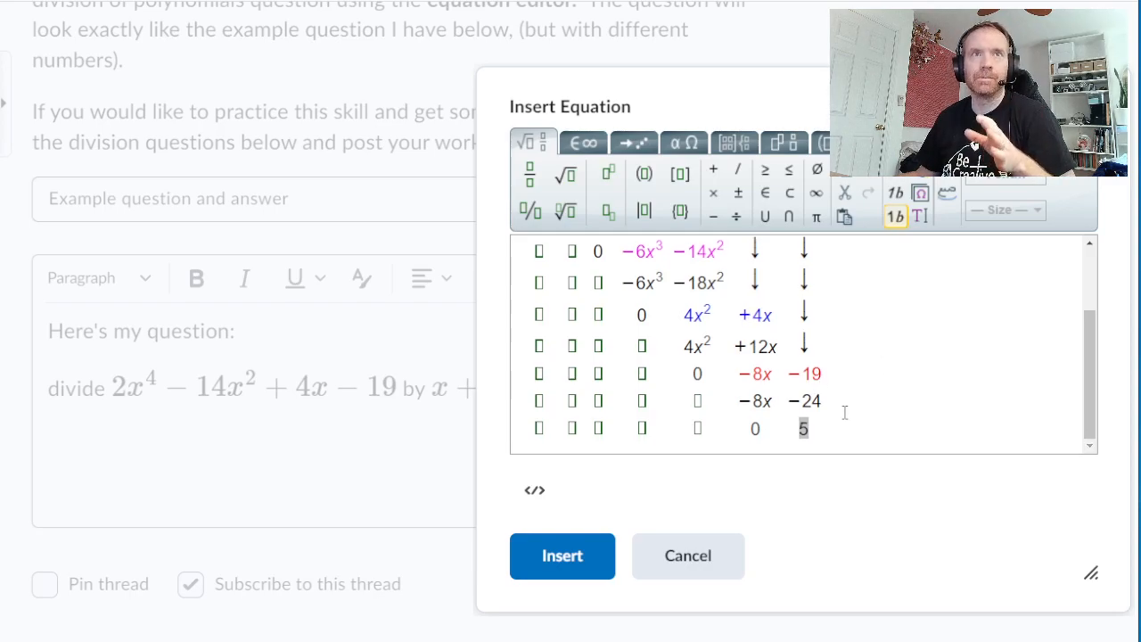
scroll(803, 375, "up", 5)
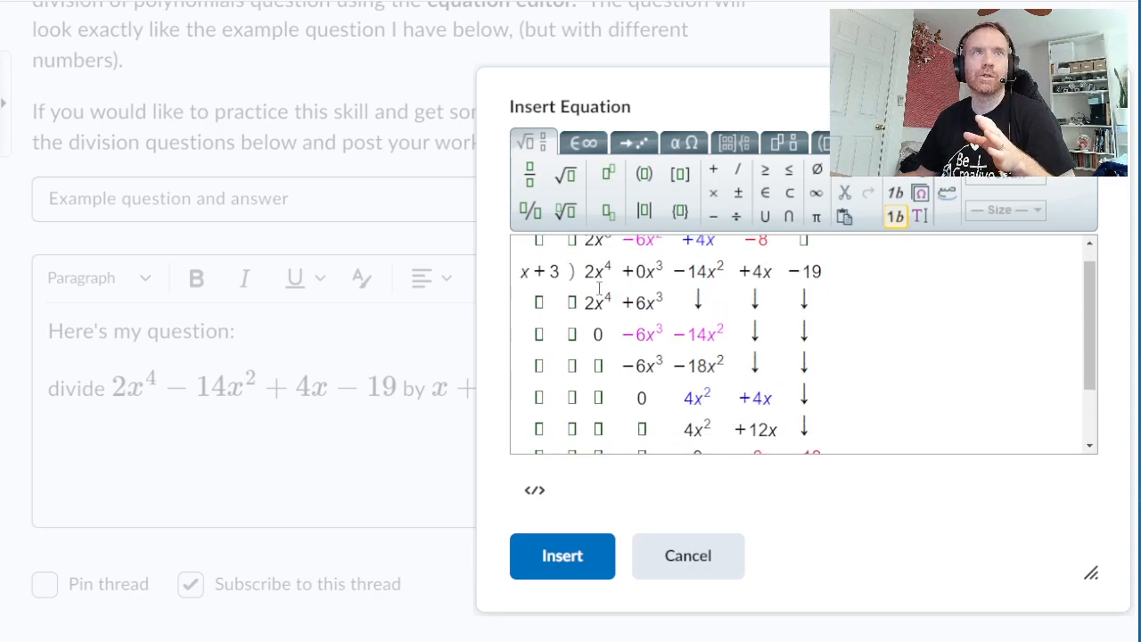
scroll(553, 419, "down", 5)
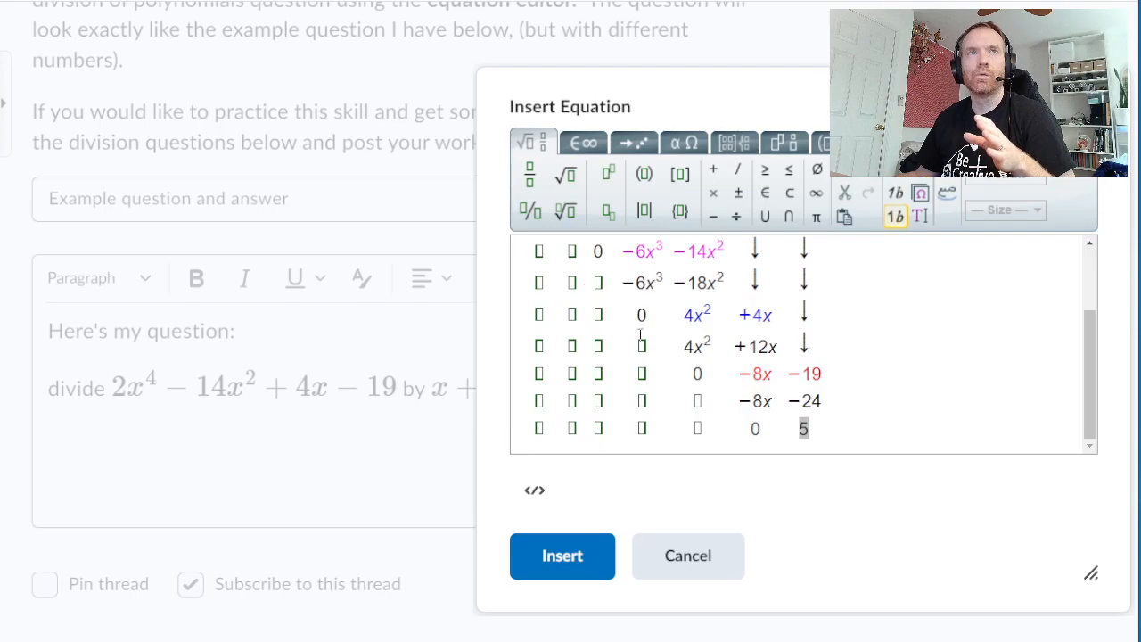
scroll(581, 272, "up", 5)
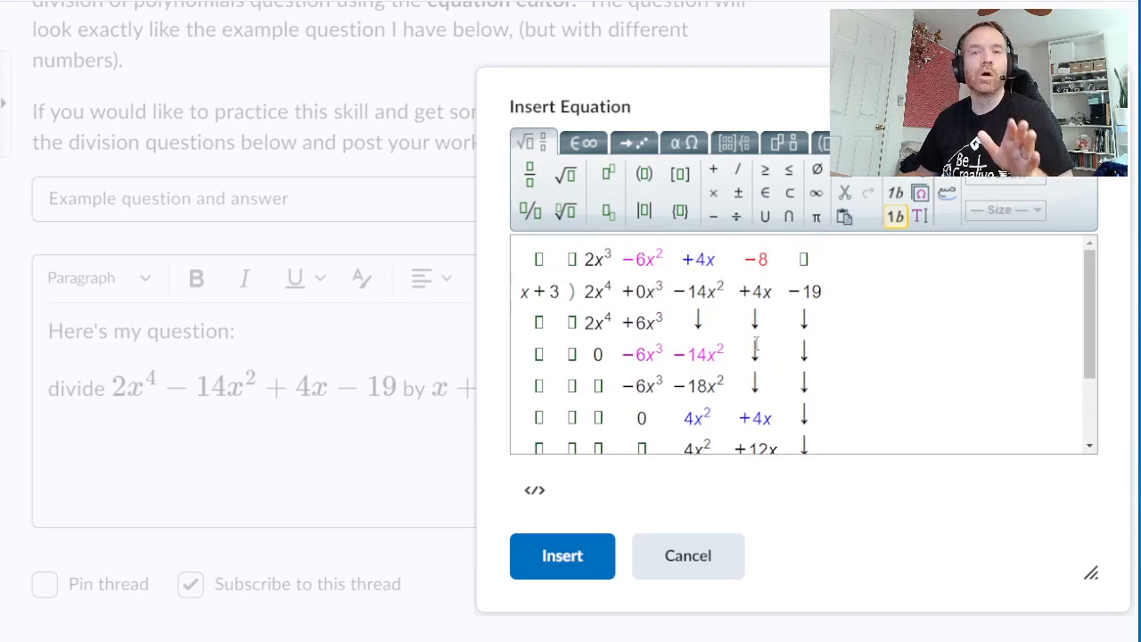
scroll(756, 343, "down", 5)
scroll(581, 275, "up", 5)
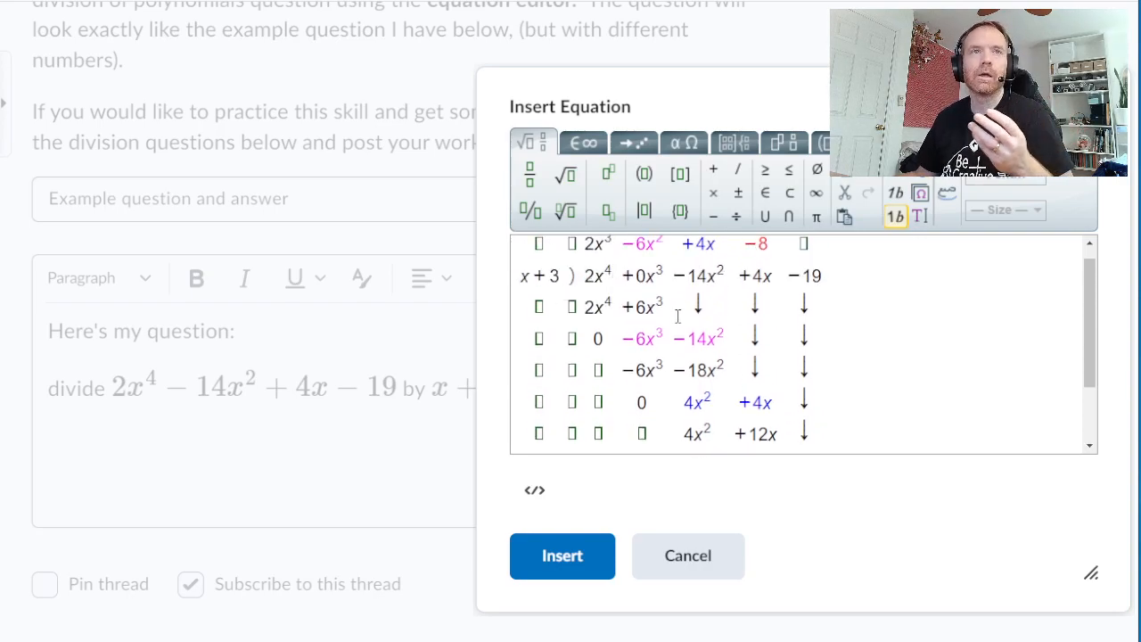
scroll(949, 398, "down", 5)
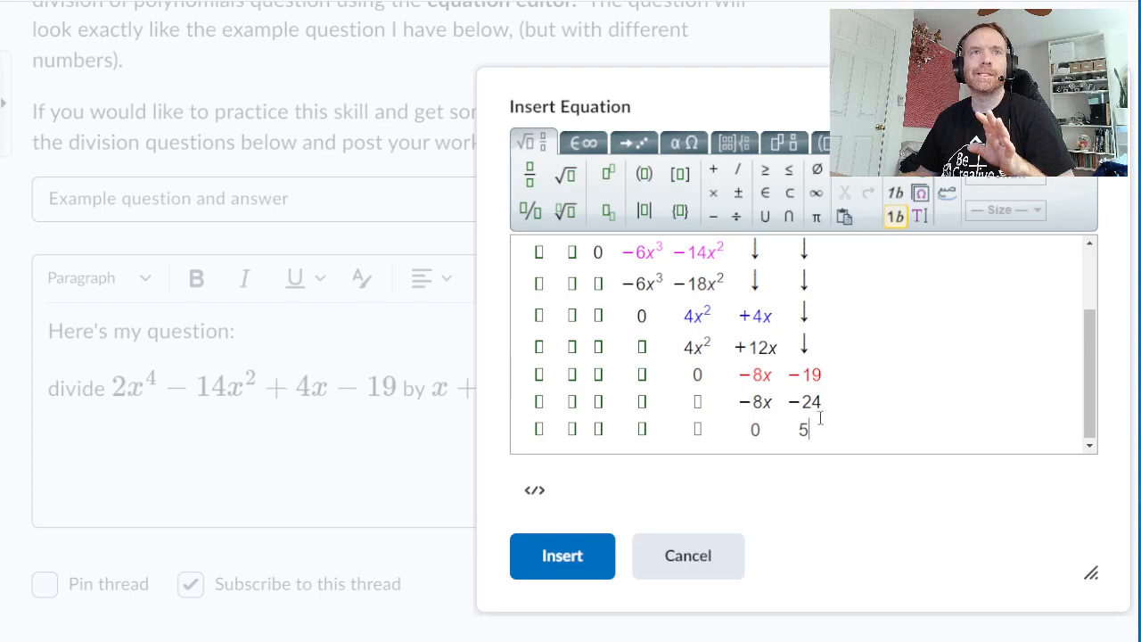
scroll(803, 402, "up", 10)
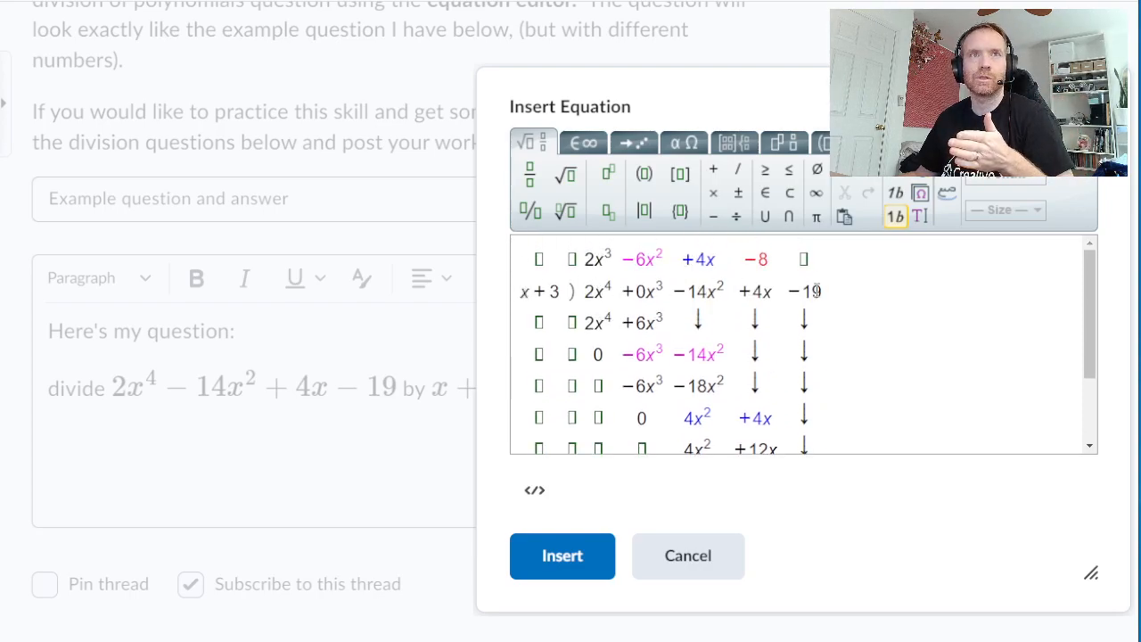
- Insert the finished long division into the discussion post
scroll(894, 339, "down", 3)
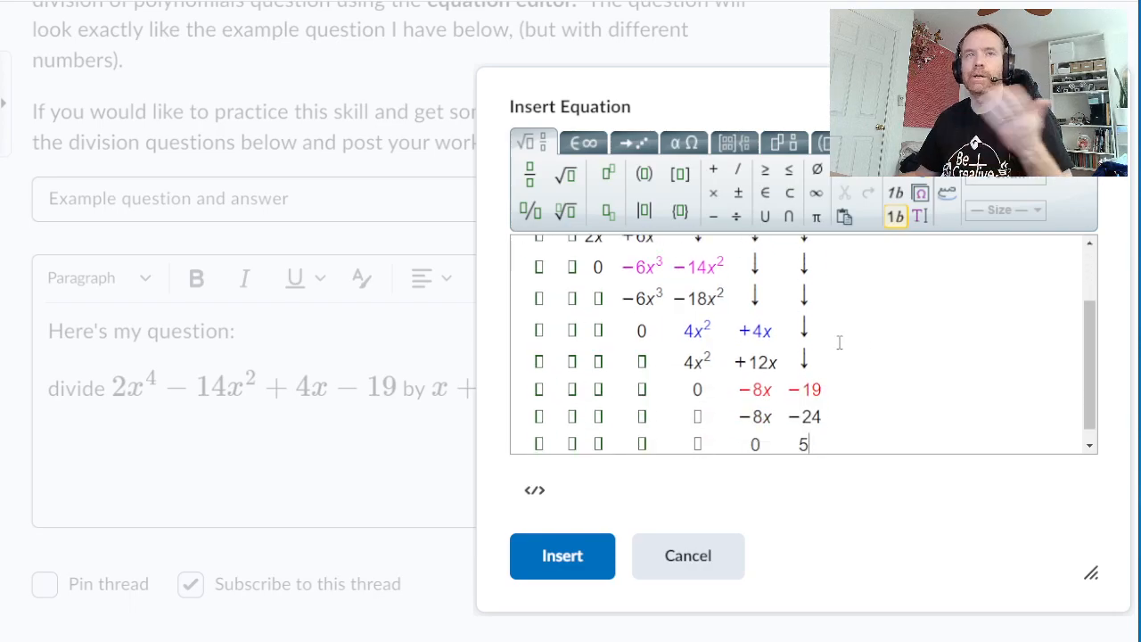
left_click(802, 426)
left_click(560, 555)
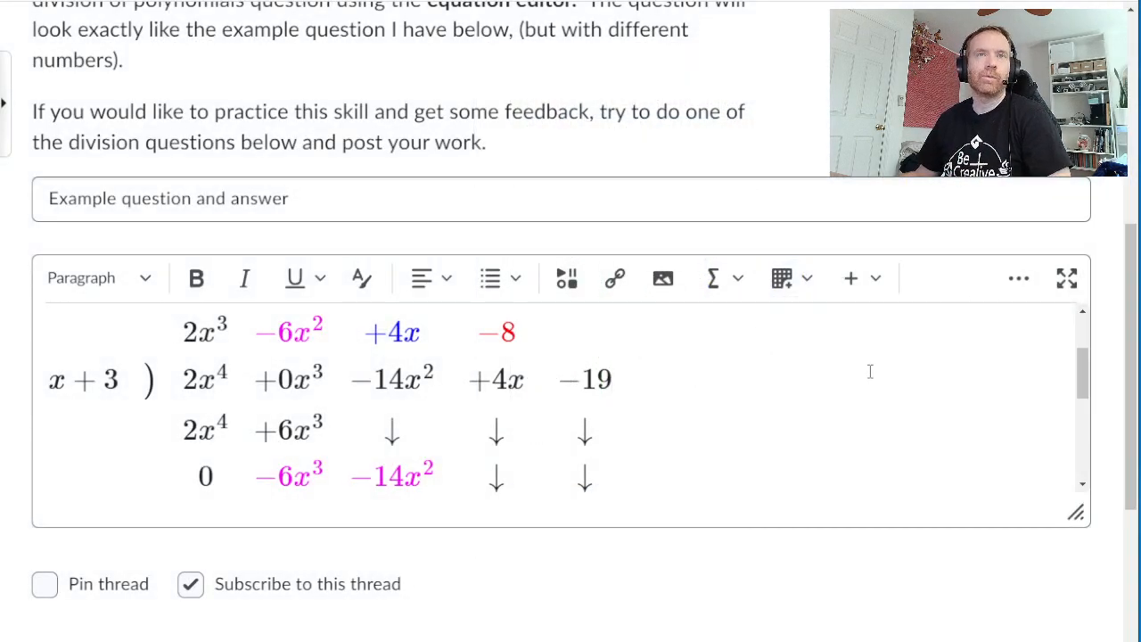
- Examine the inserted long division in the post from the quotient row down to the remainder
scroll(854, 383, "down", 2)
scroll(713, 371, "down", 5)
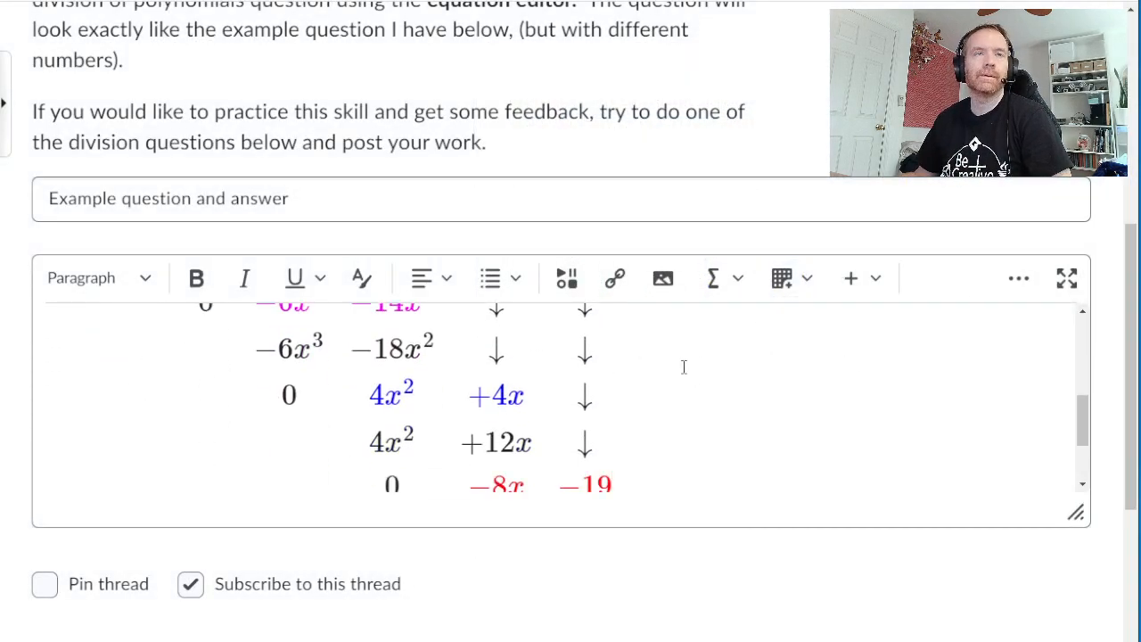
scroll(572, 340, "up", 7)
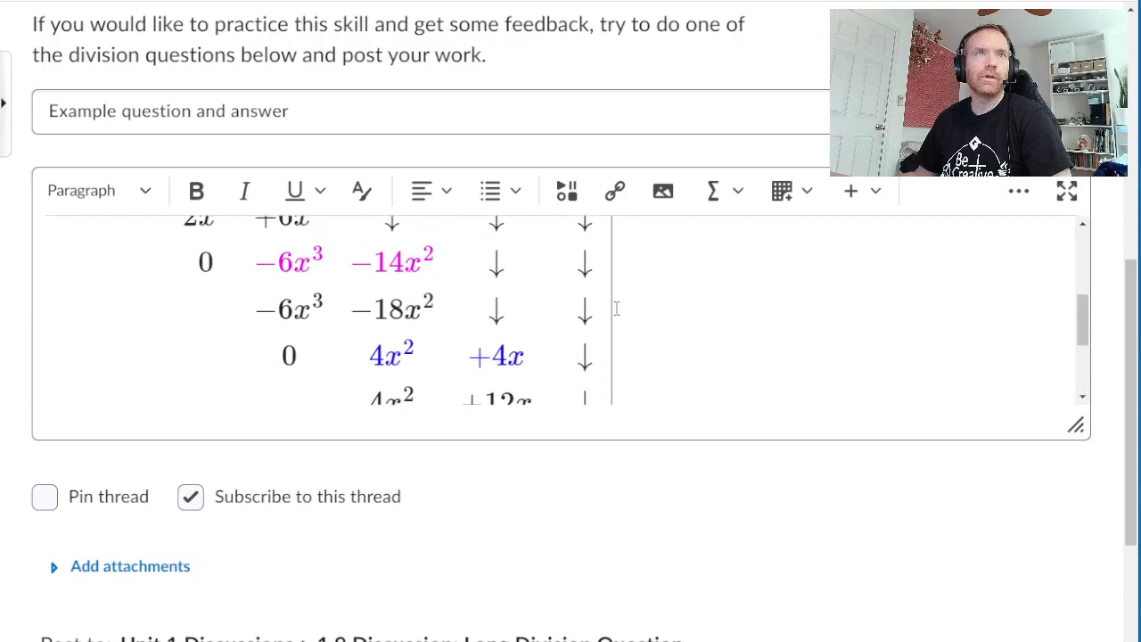
scroll(385, 308, "down", 2)
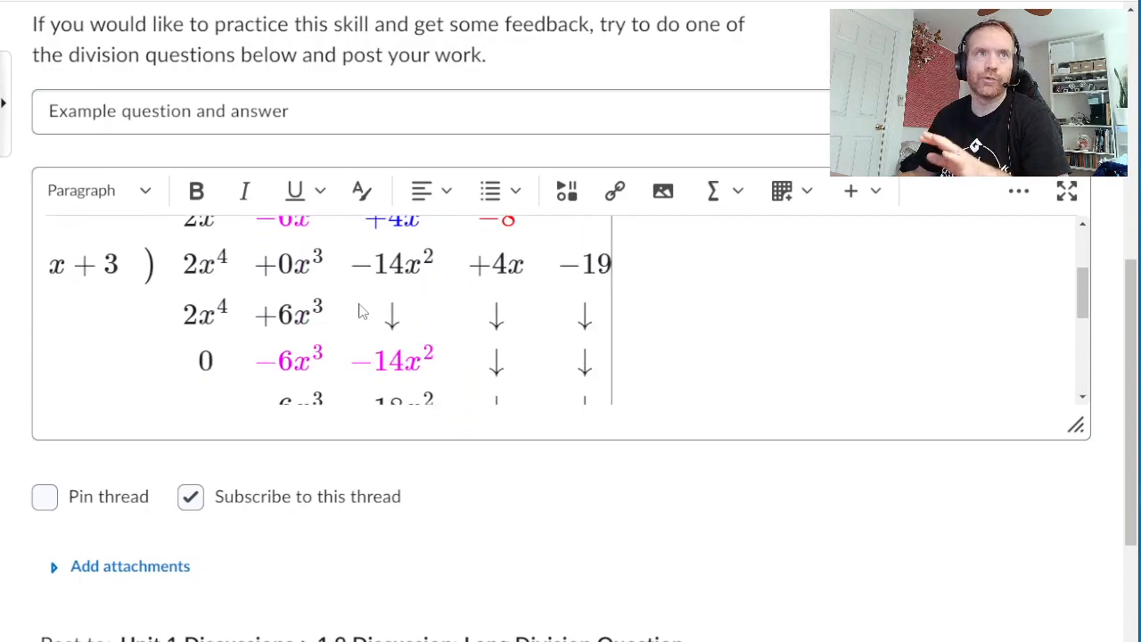
scroll(277, 312, "up", 2)
scroll(272, 278, "down", 2)
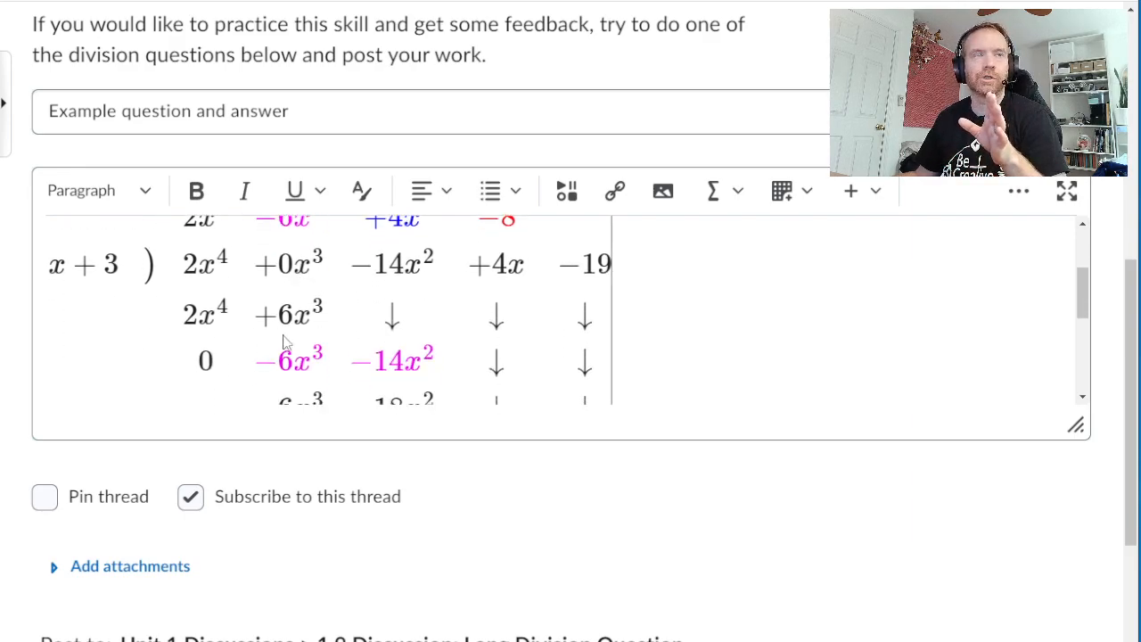
scroll(428, 364, "down", 2)
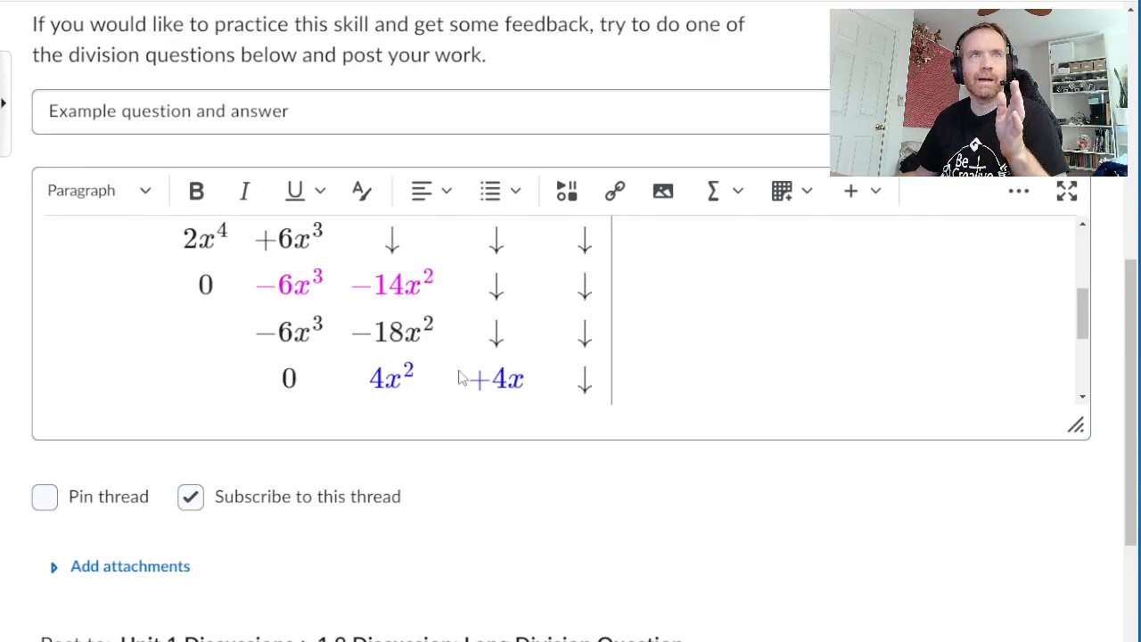
scroll(459, 375, "up", 4)
scroll(485, 374, "down", 6)
scroll(513, 354, "down", 2)
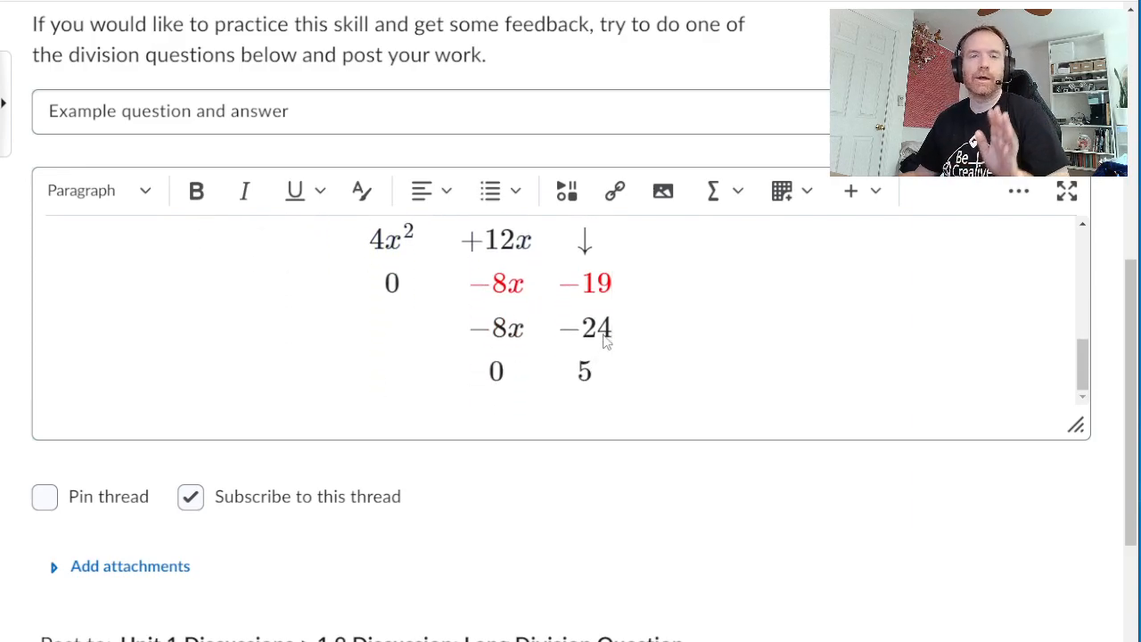
scroll(565, 333, "up", 3)
scroll(614, 327, "up", 4)
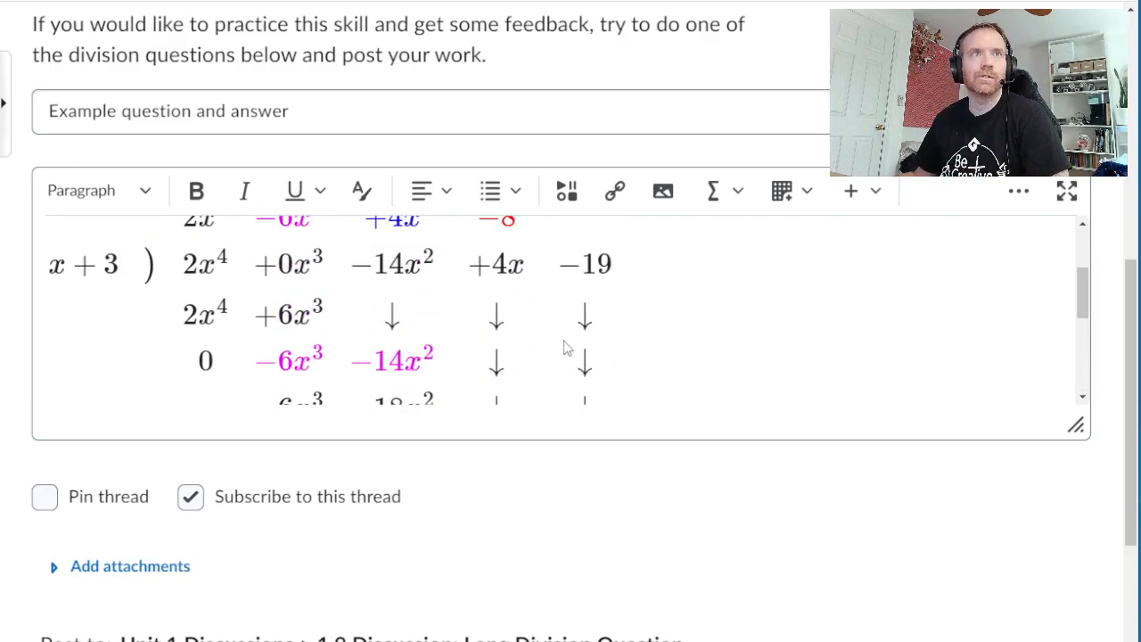
- Add the line "So here is my long division" between the question and the long division
scroll(455, 287, "up", 2)
scroll(455, 287, "up", 1)
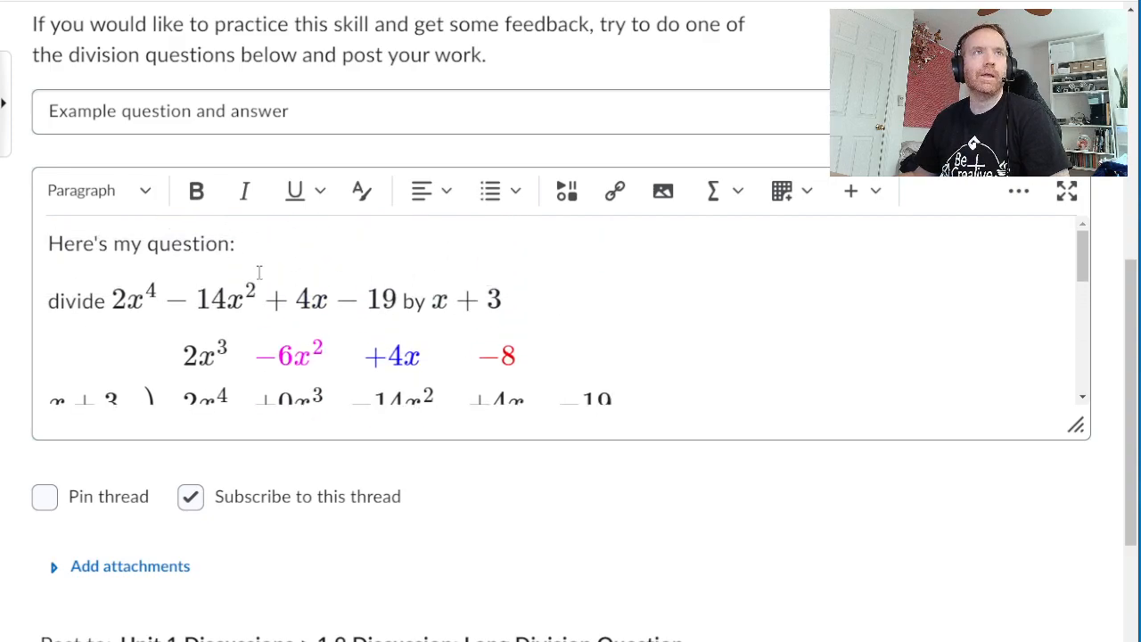
left_click(553, 303)
key("Return")
type("A")
key("BackSpace")
type("So here is my long")
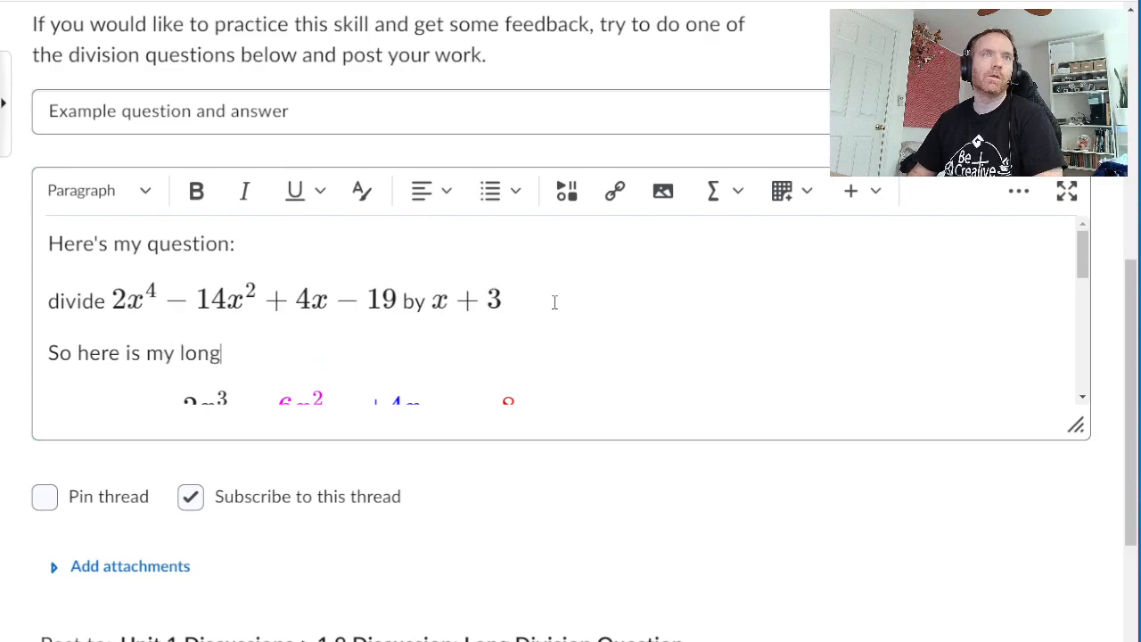
type(" division")
- Add the text "My quotient is" on a new line below the long division
scroll(555, 303, "down", 5)
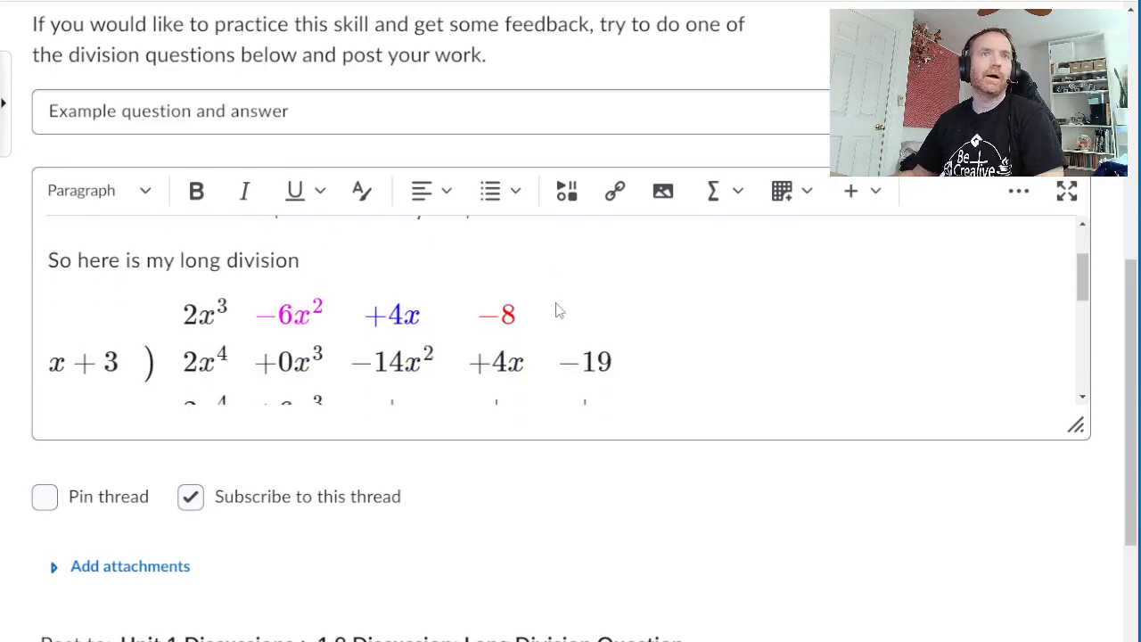
left_click(756, 298)
key("Return")
type("M")
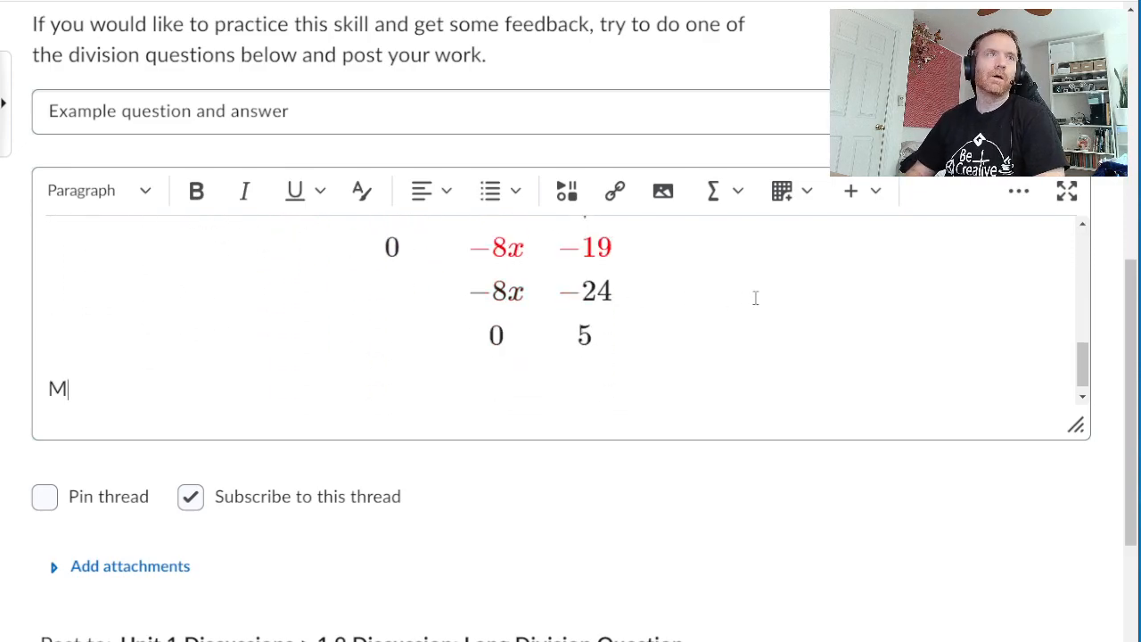
type("y quoteitn")
key("BackSpace")
key("BackSpace")
key("BackSpace")
key("BackSpace")
type("ietn")
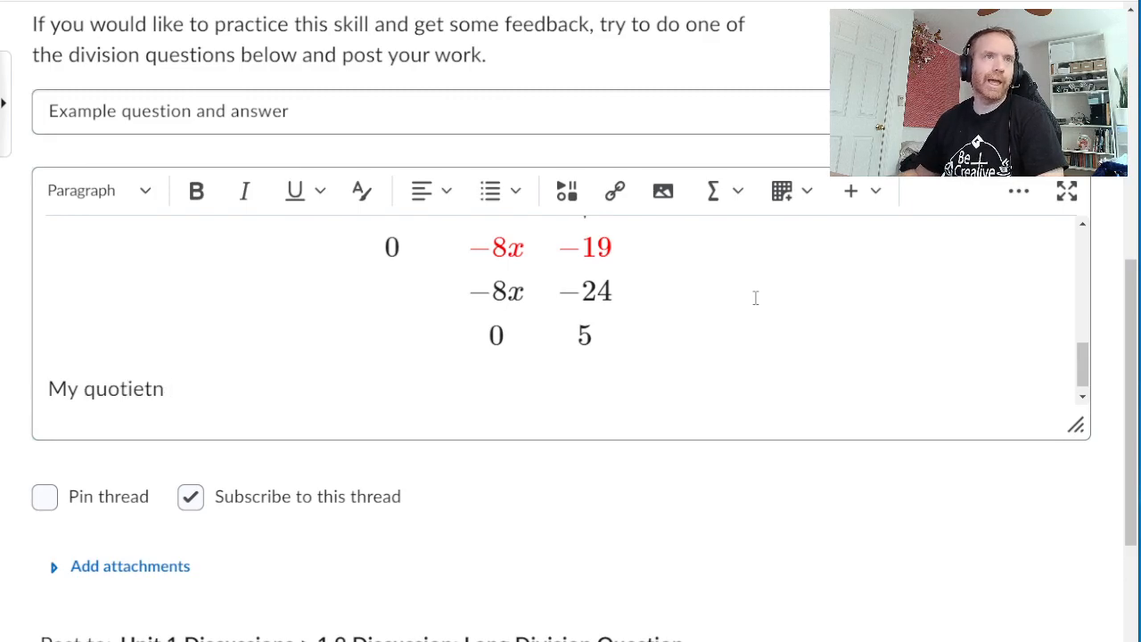
key("BackSpace")
key("BackSpace")
type("nt is")
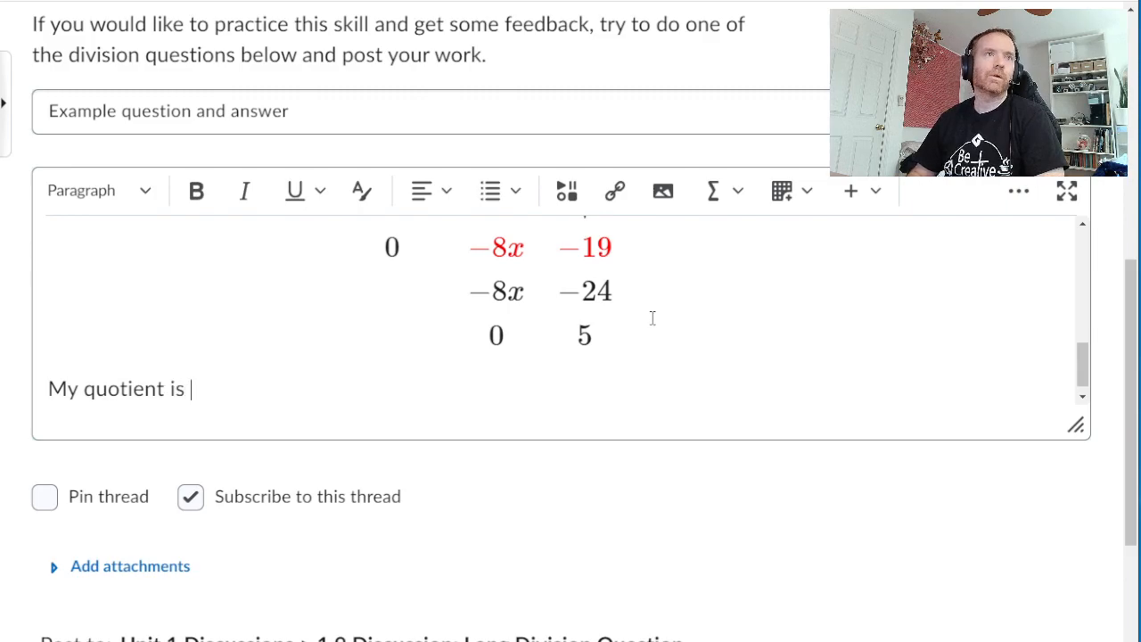
- Start an inline equation after "My quotient is" containing 2x^3 + 4x
scroll(553, 312, "up", 10)
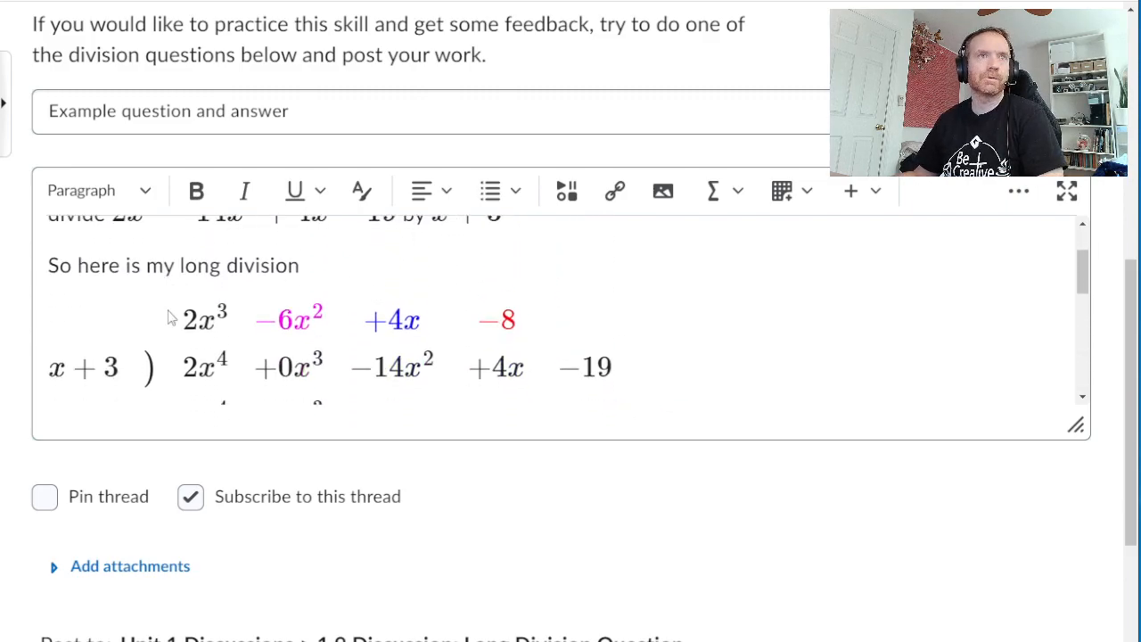
scroll(295, 319, "down", 10)
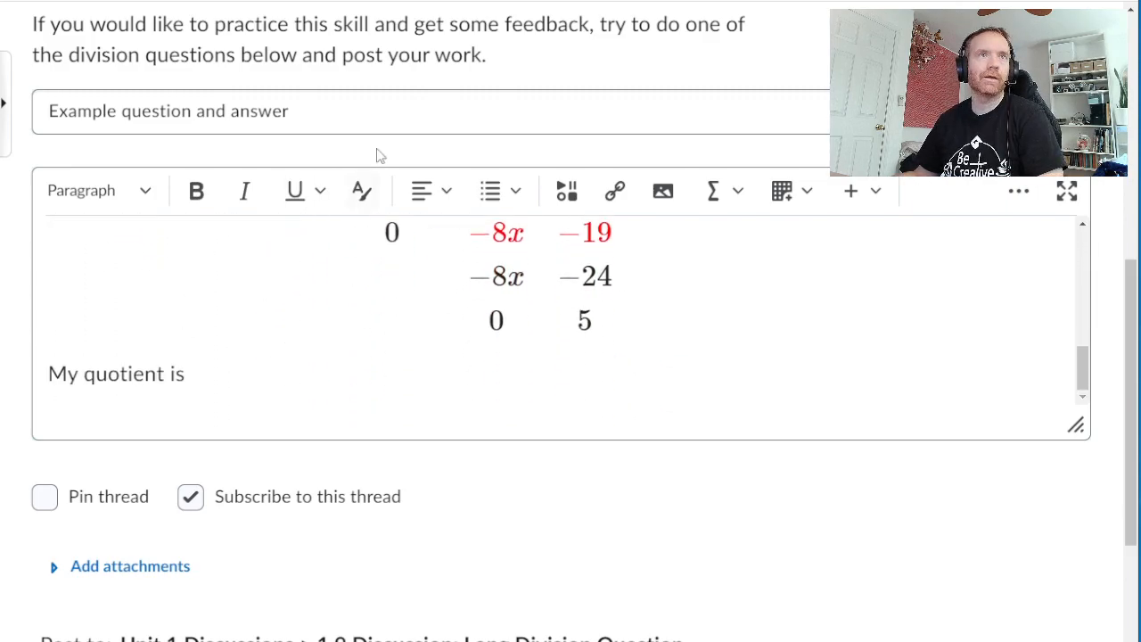
left_click(737, 193)
left_click(762, 246)
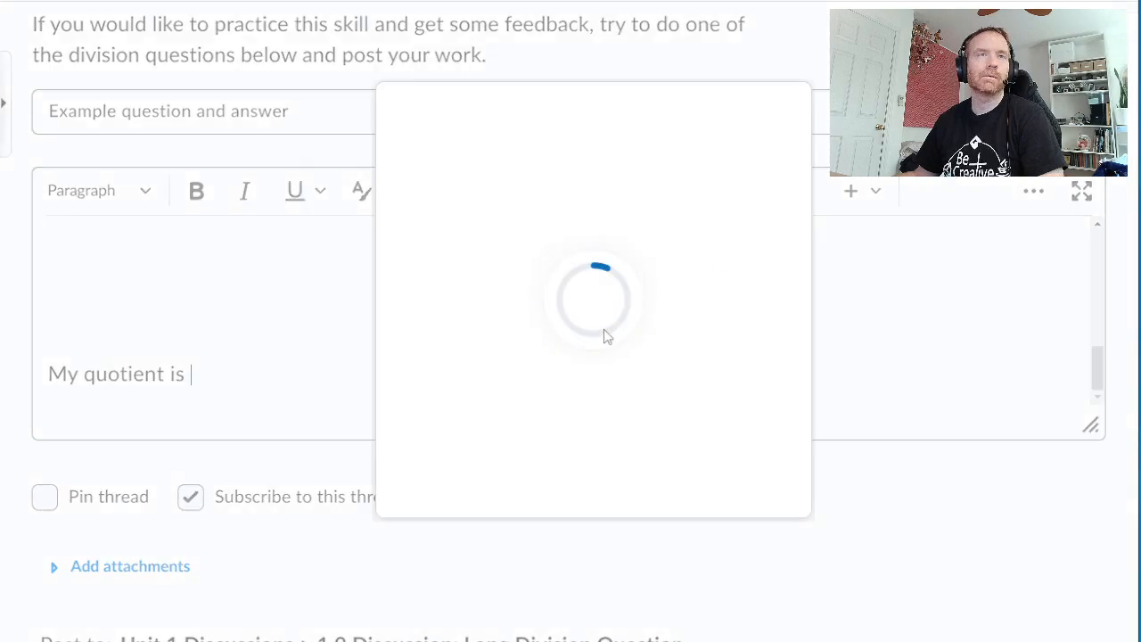
type("2x")
left_click(403, 200)
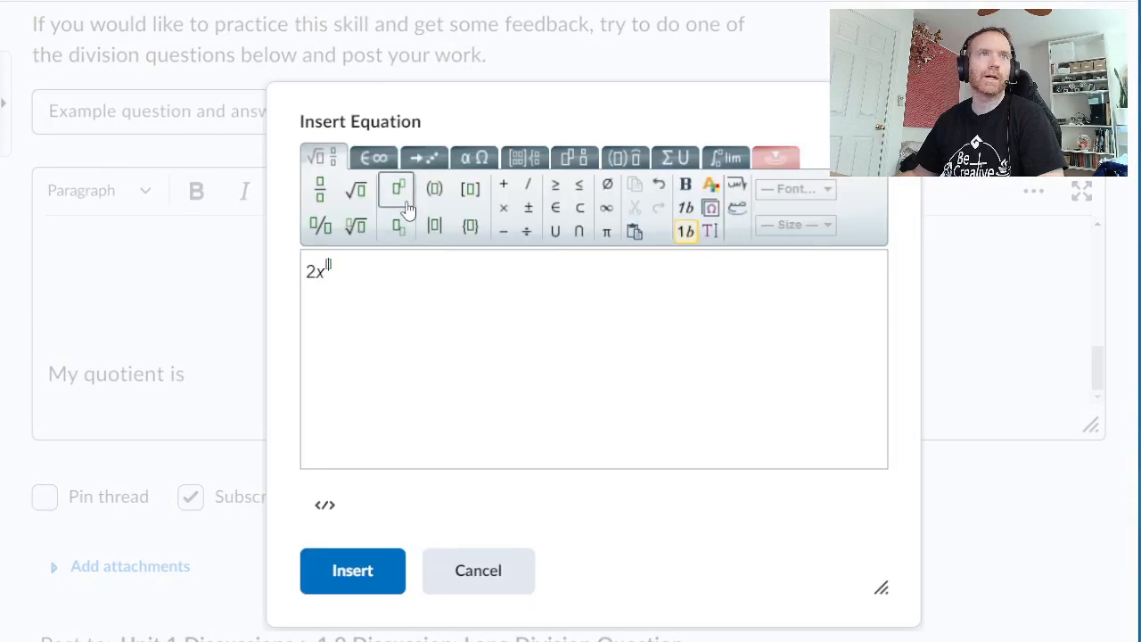
type("3")
key("Right")
type("+4x")
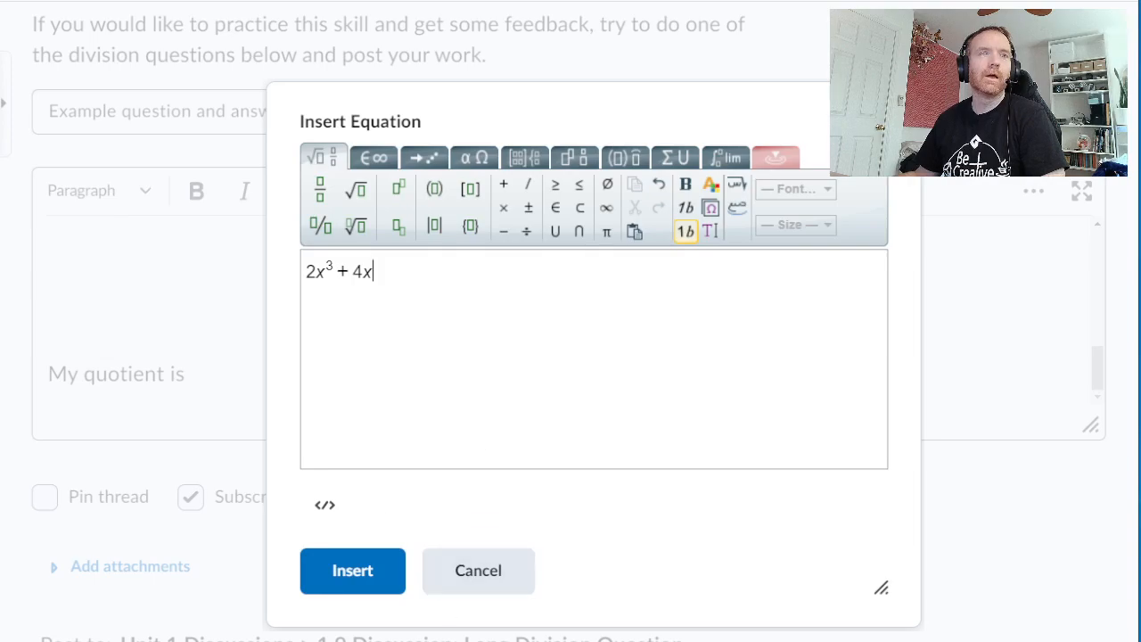
- Check the quotient in GeoGebra, complete the equation as 2x^3 − 6x^2 + 4x − 8 and insert it into the post
key("alt+Tab")
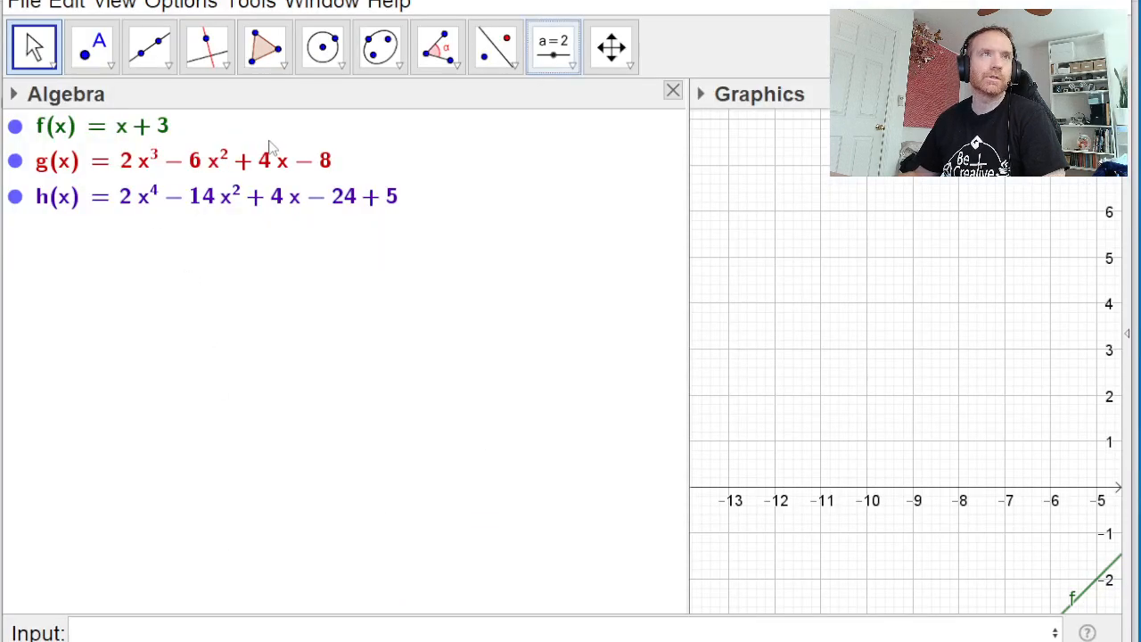
key("alt+Tab")
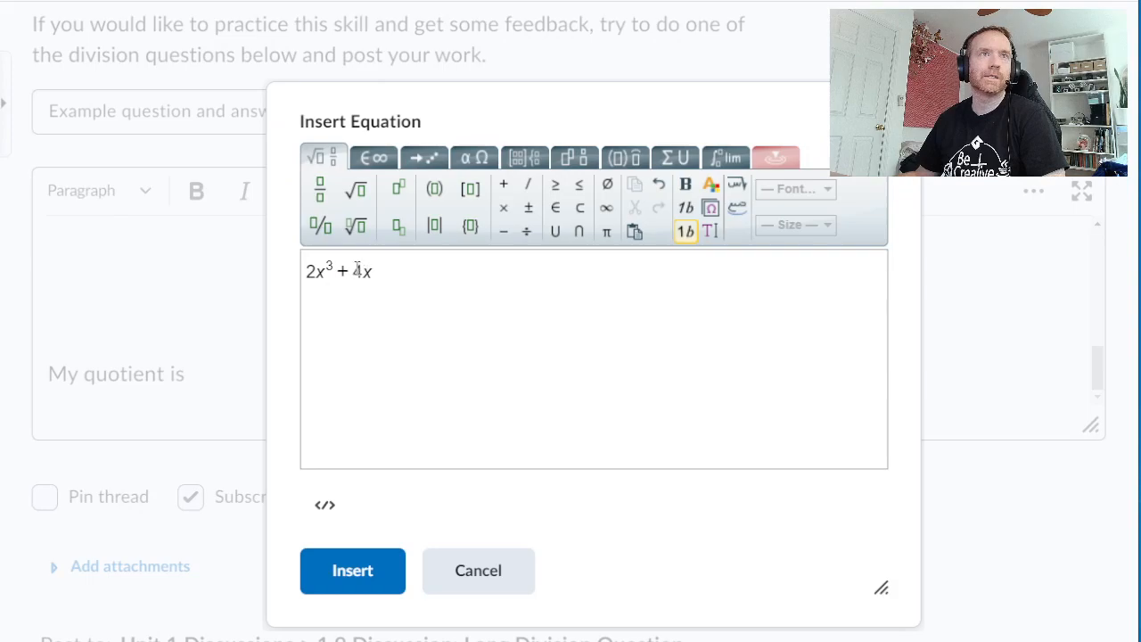
key("BackSpace")
type("-x")
type("6x")
left_click(397, 189)
type("2")
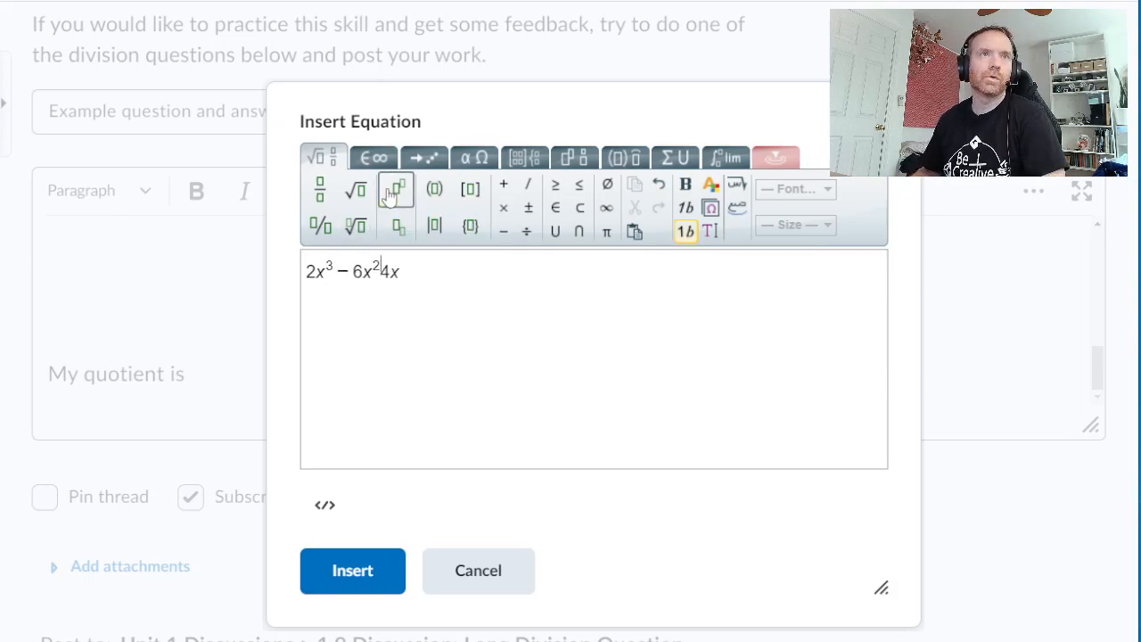
key("Right")
type("+")
key("End")
type("-8")
left_click(351, 571)
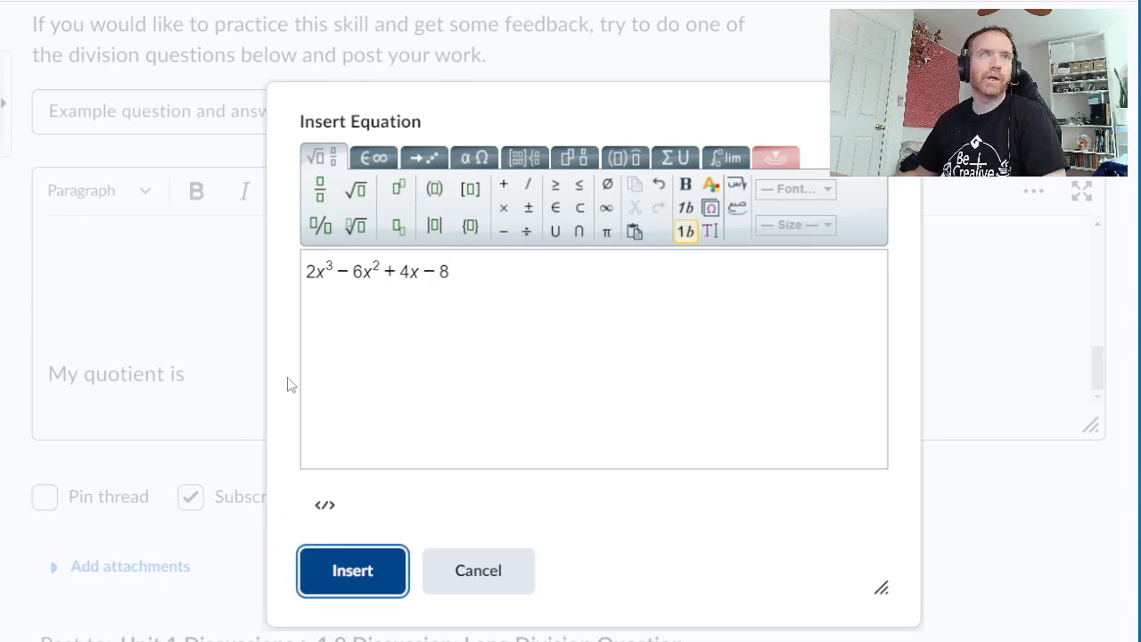
- Complete the quotient sentence with the text "with a remainder of 5."
type("wo")
key("BackSpace")
type("otjh a")
key("BackSpace")
key("BackSpace")
key("BackSpace")
key("BackSpace")
key("BackSpace")
key("BackSpace")
type("ith a remainder of 5.")
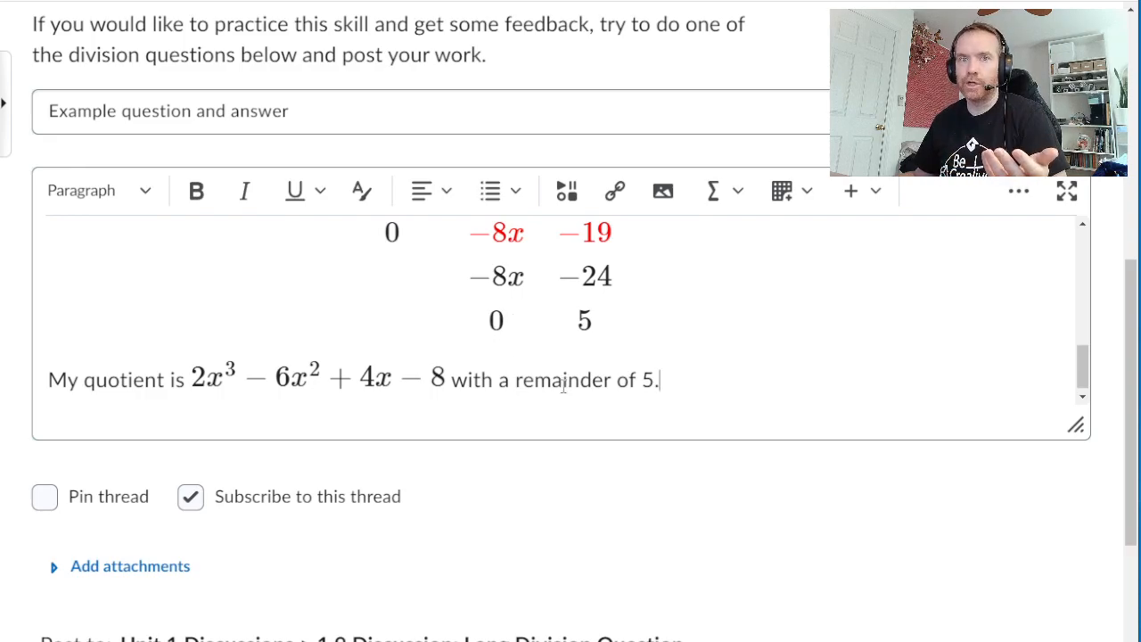
- Switch to GeoGebra, delete its three existing functions and place its window beside the question in the post
scroll(464, 485, "down", 3)
scroll(464, 485, "up", 5)
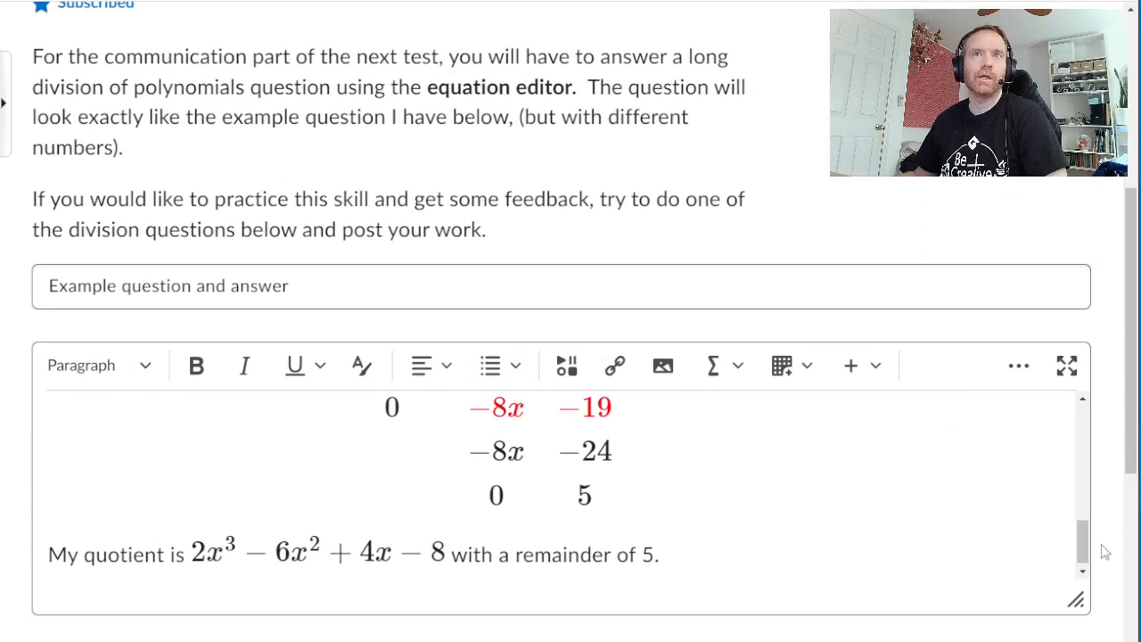
scroll(1095, 540, "up", 10)
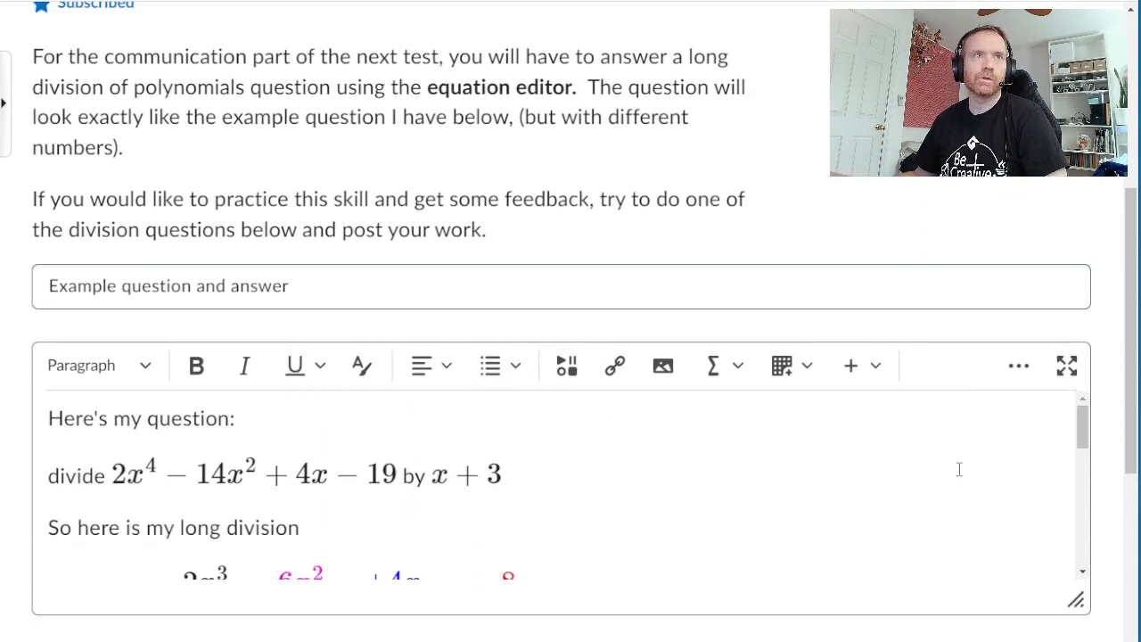
key("alt+Tab")
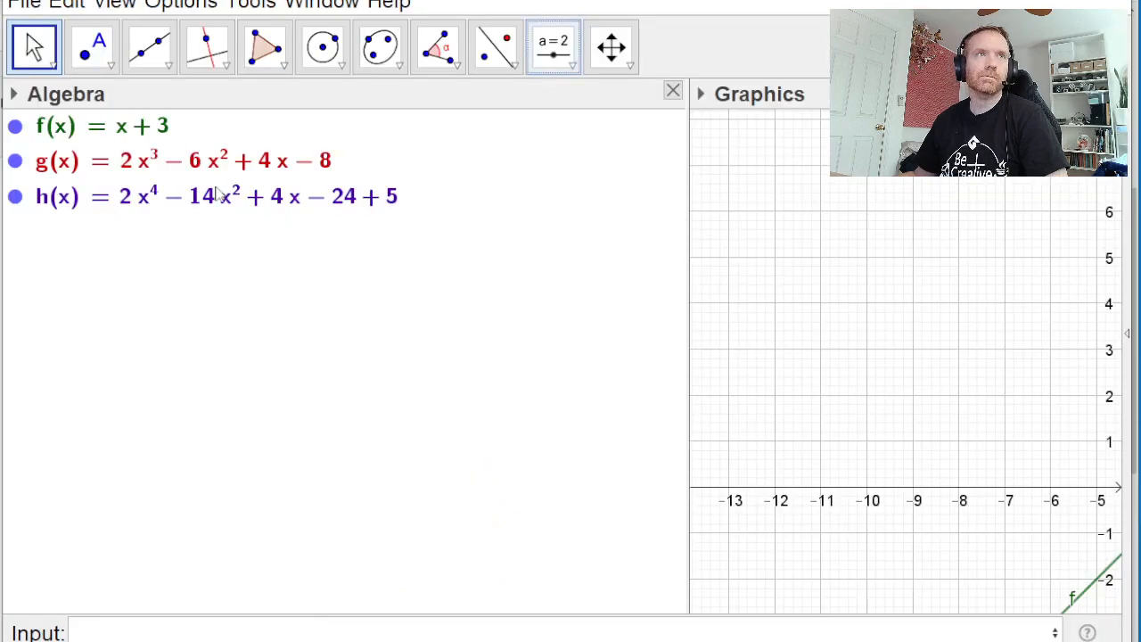
left_click(169, 198)
key("Delete")
left_click(132, 165)
key("Delete")
left_click(139, 134)
key("Delete")
left_click_drag(189, 0, 808, 0)
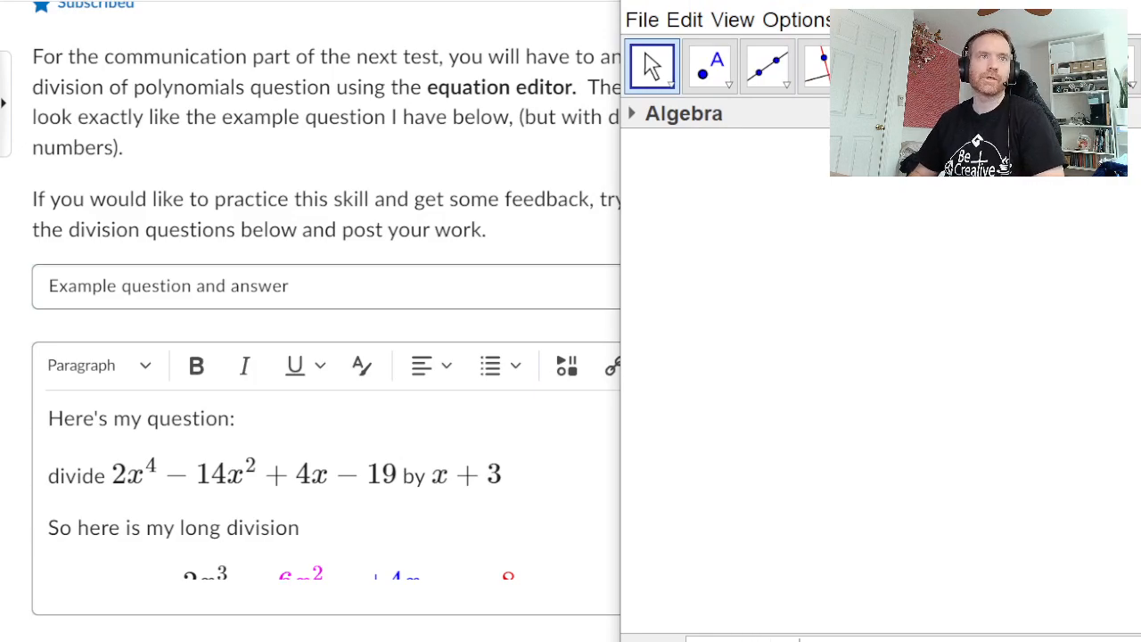
- Define the polynomials 2x^4 − 14x^2 + 4x − 19 and x + 3 as two functions in GeoGebra
key("Return")
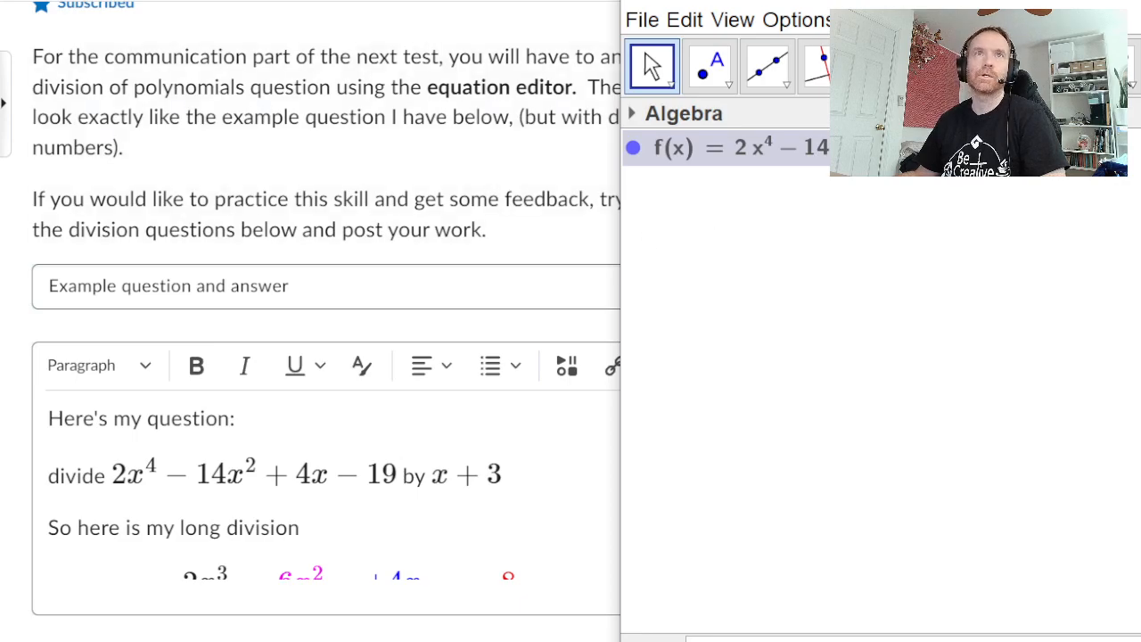
left_click_drag(769, 4, 771, 122)
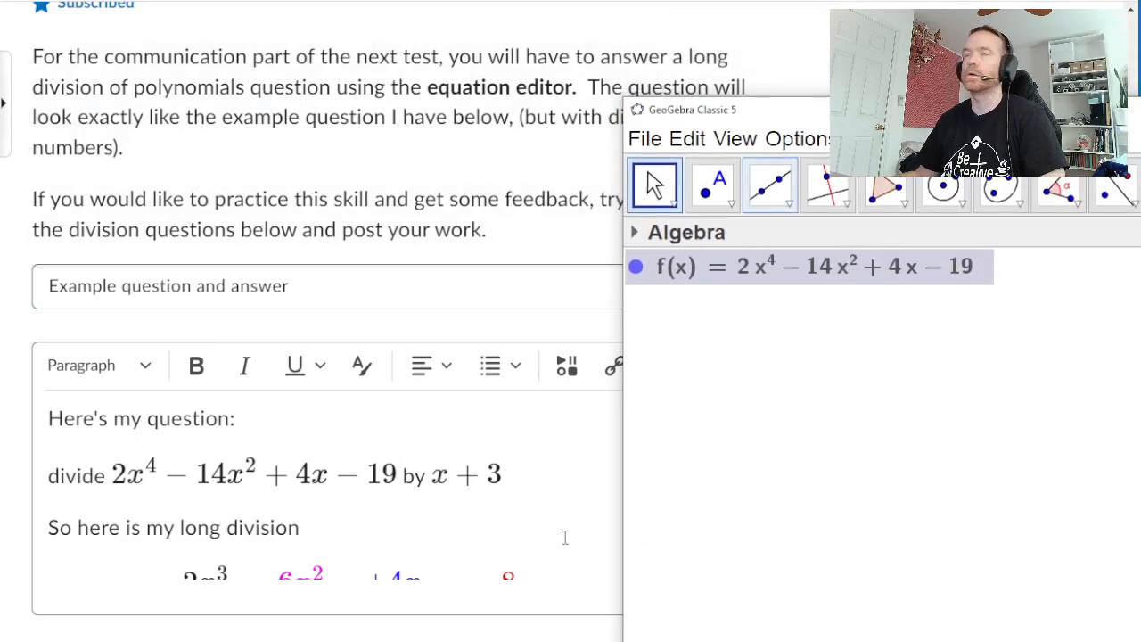
left_click_drag(883, 641, 883, 639)
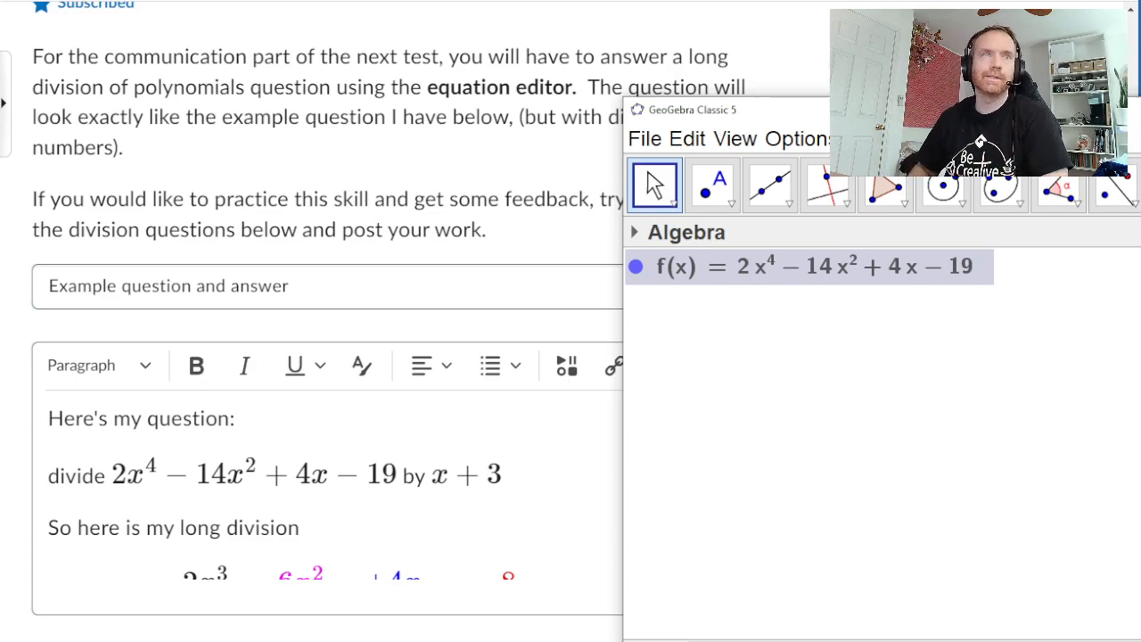
key("Return")
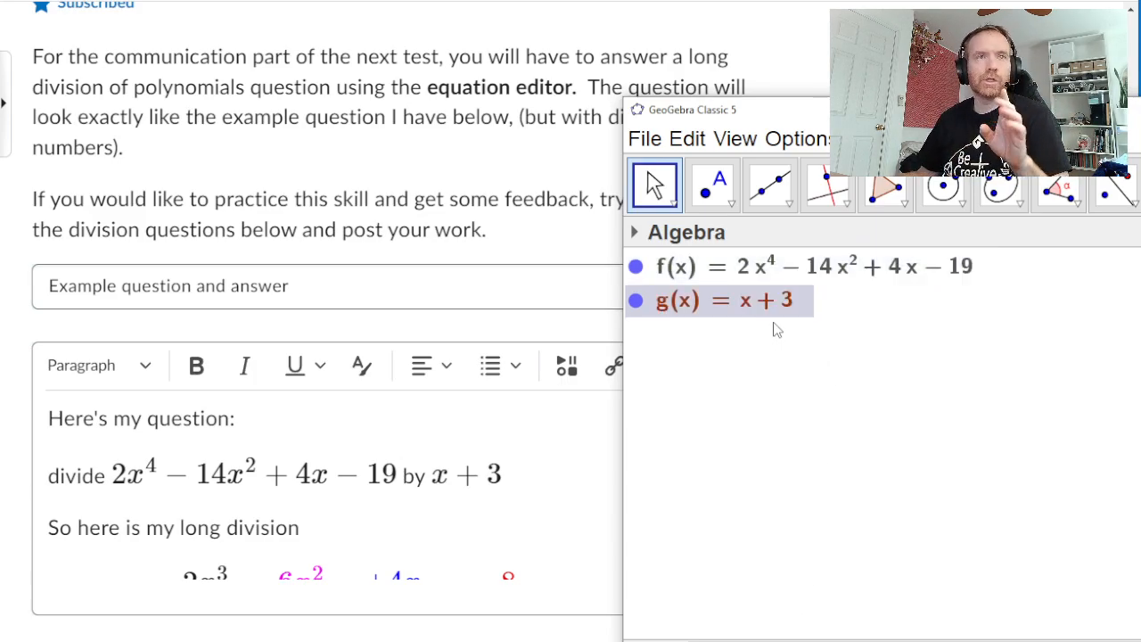
- Bring the GeoGebra input line into view and look up the arguments of the Division command
left_click_drag(825, 114, 730, 16)
left_click(666, 568)
type("divisinb")
key("BackSpace")
key("BackSpace")
type("o")
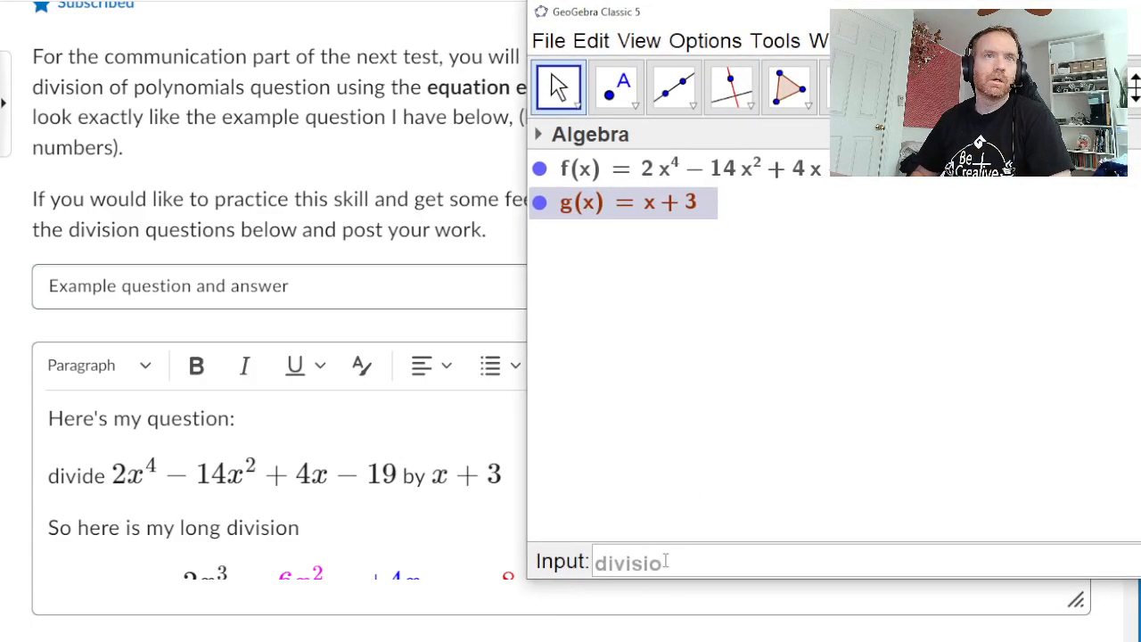
type("n")
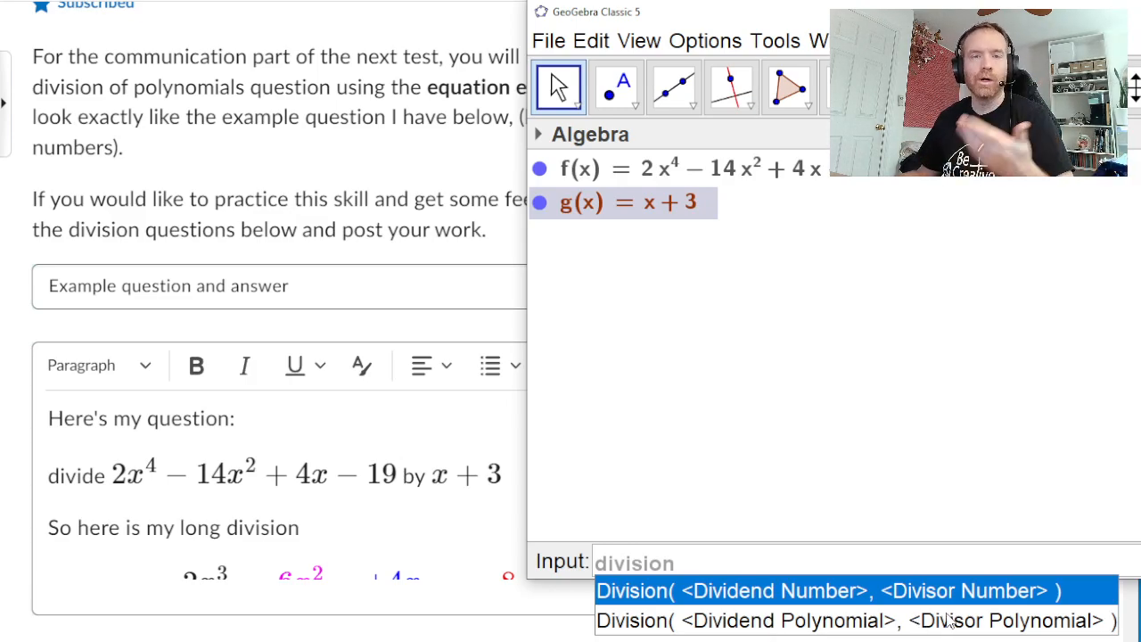
- Rename the function x + 3 as divisor
right_click(670, 210)
left_click(749, 370)
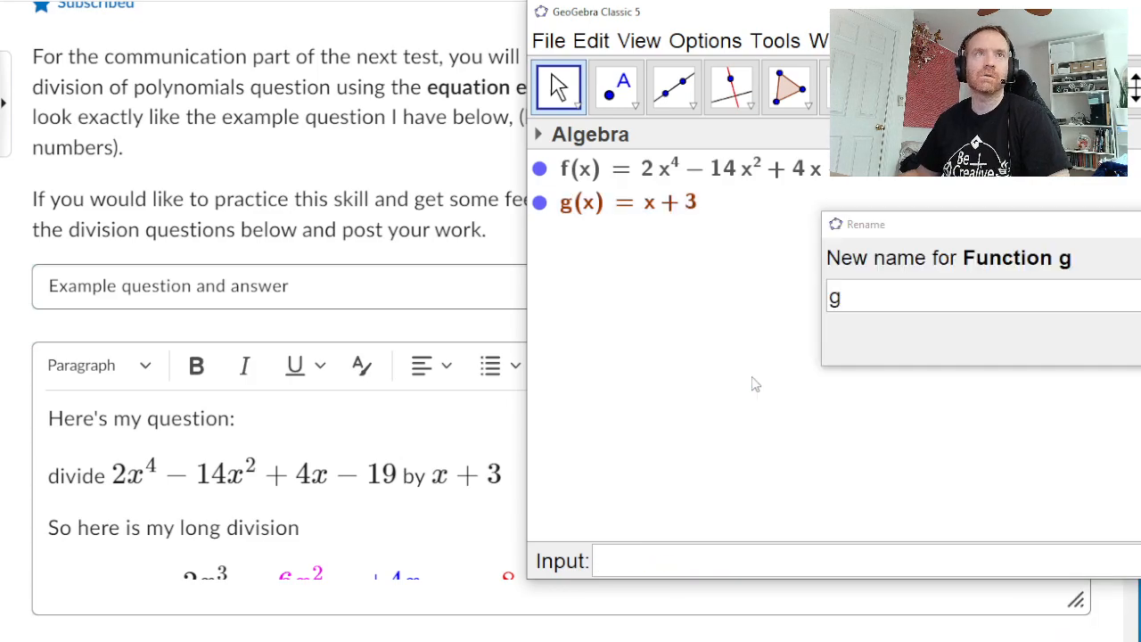
type("divis")
key("BackSpace")
key("BackSpace")
type("isor")
key("Return")
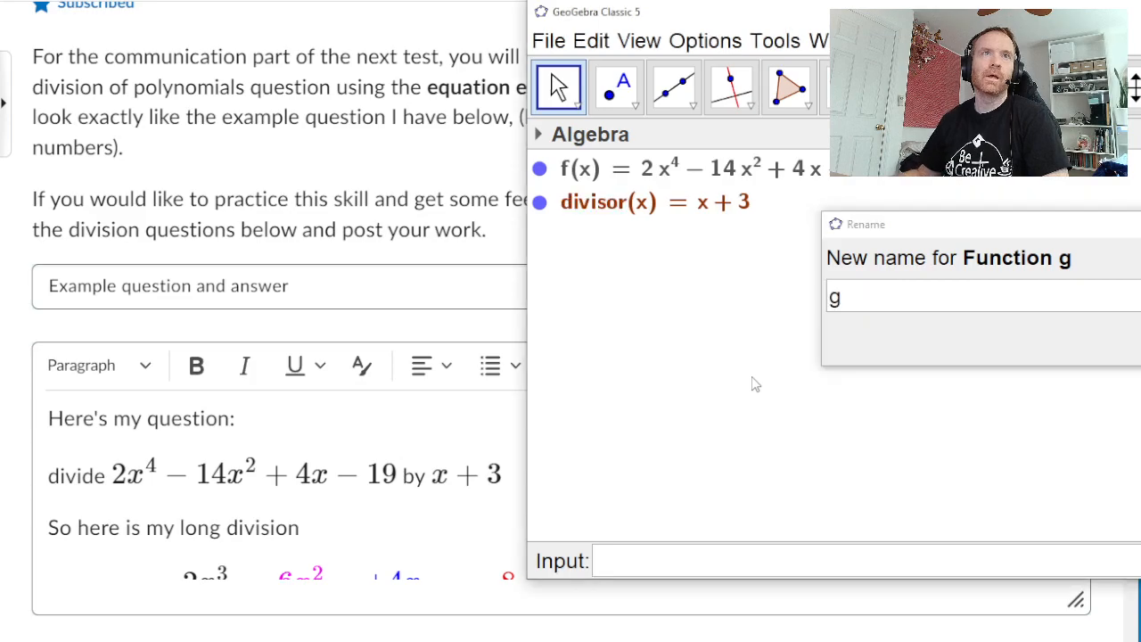
- Rename the function 2x^4 − 14x^2 + 4x − 19 as dividend
right_click(704, 185)
left_click(796, 355)
type("dividend")
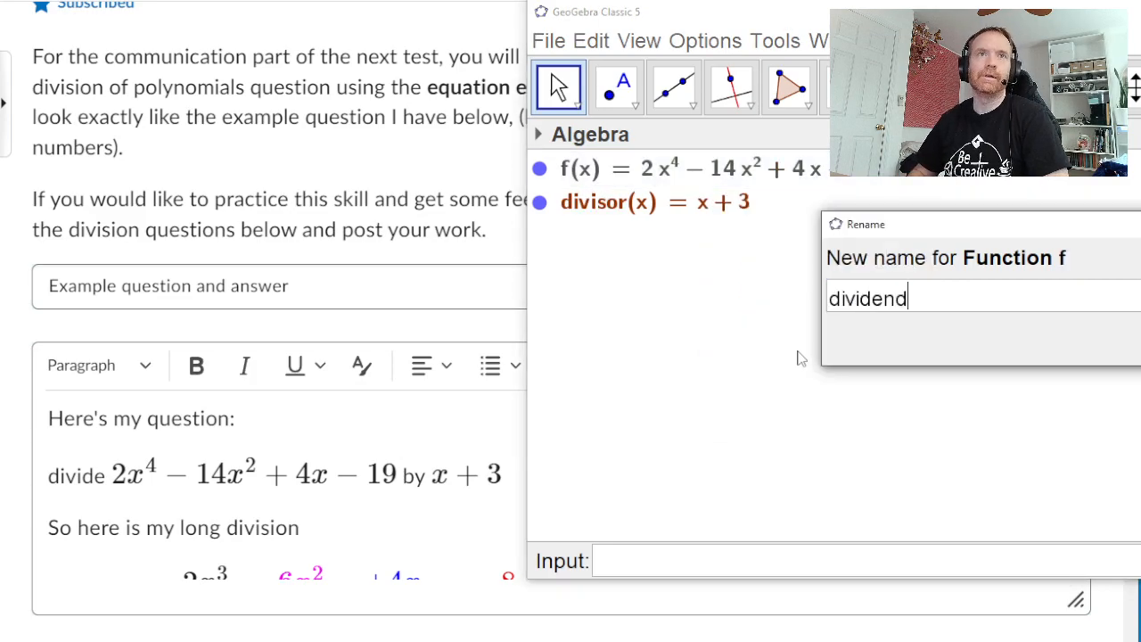
key("Return")
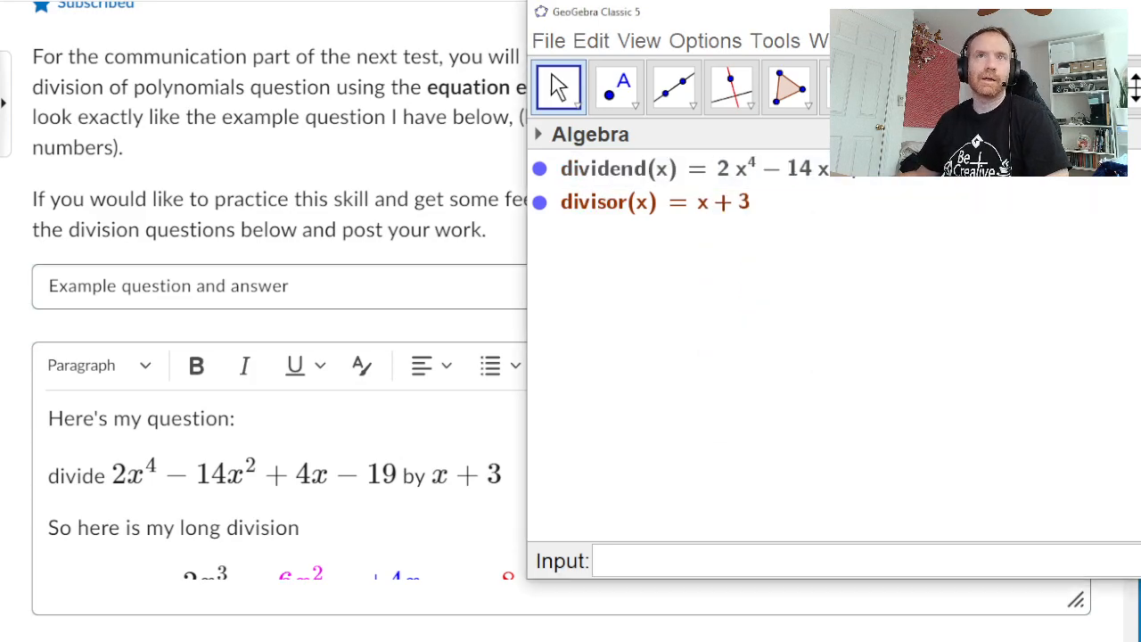
- Enter 2x^4 − 14x^2 + 4x − 19 and x + 3 again from the input history as two new functions
left_click(681, 554)
key("Up")
key("Up")
key("Return")
key("Return")
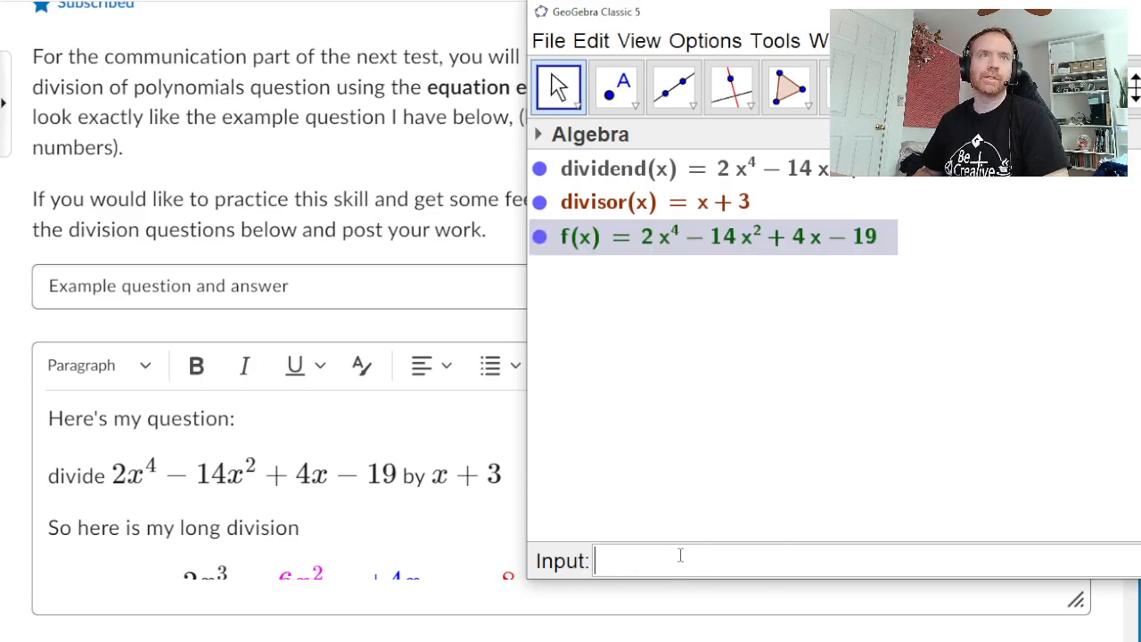
key("Up")
key("Up")
key("Return")
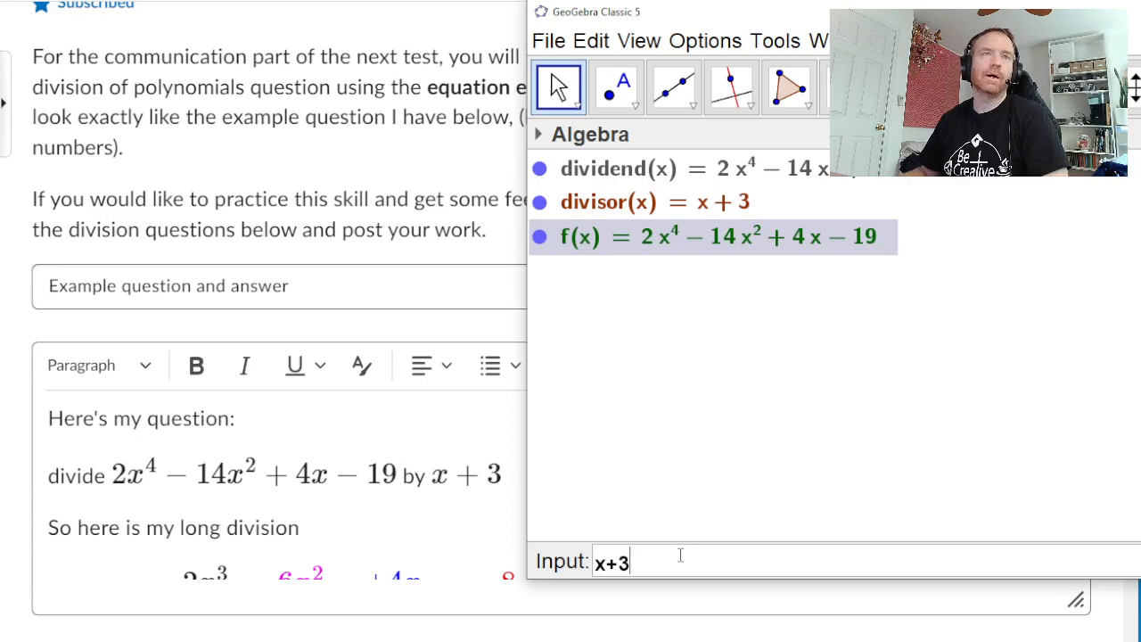
key("Return")
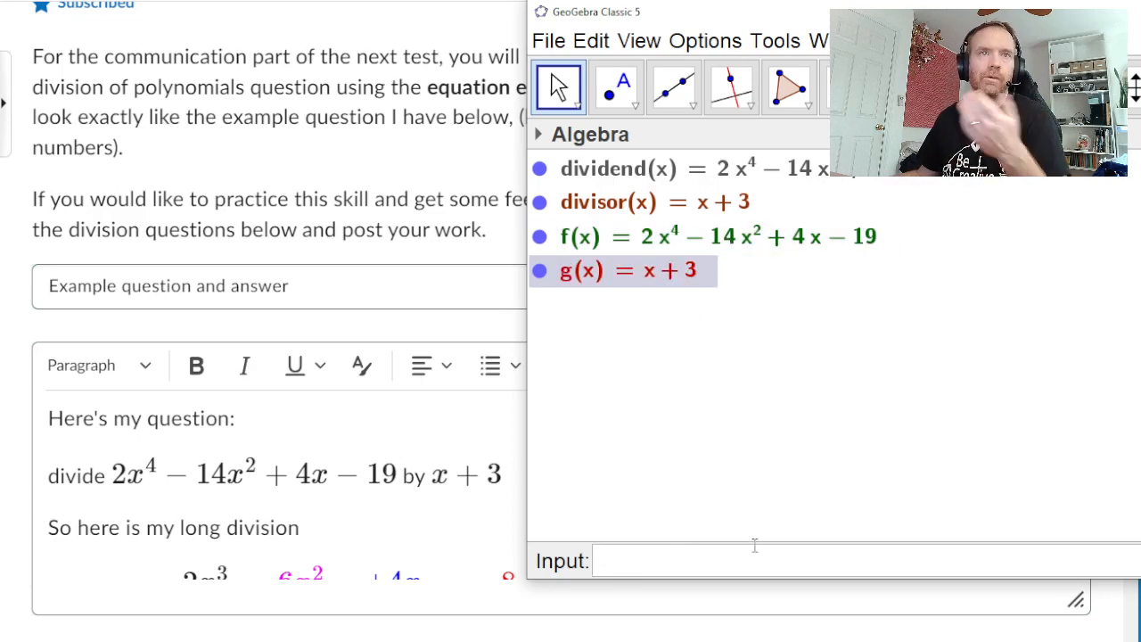
- Compute division[f, g] and compare its result with the quotient and remainder sentence in the post
type("division")
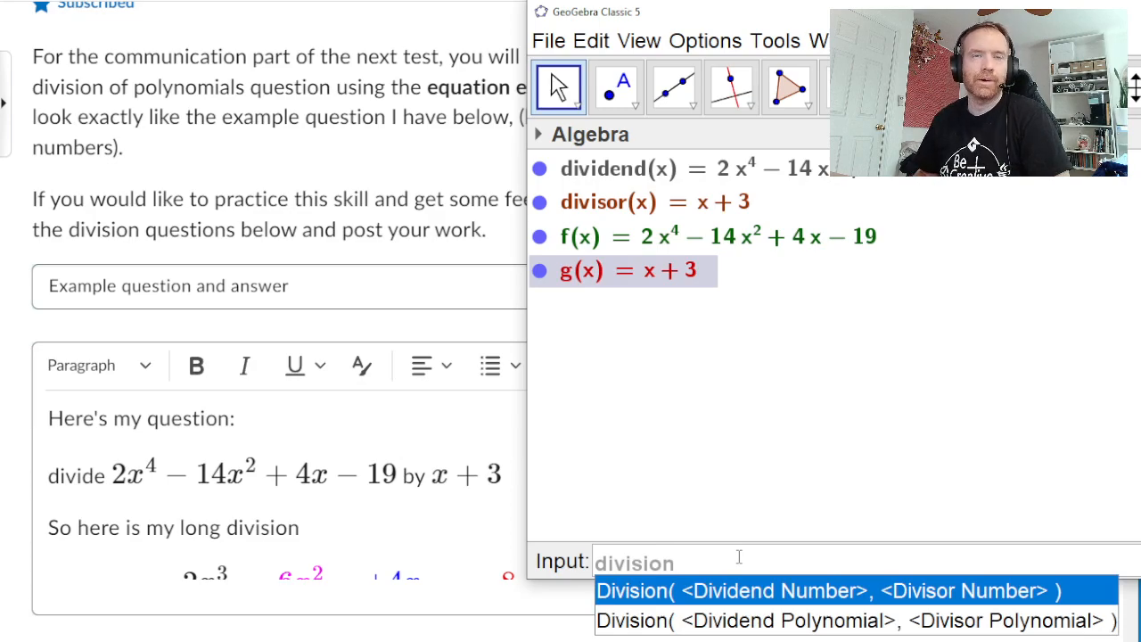
left_click(739, 556)
type("[f, g")
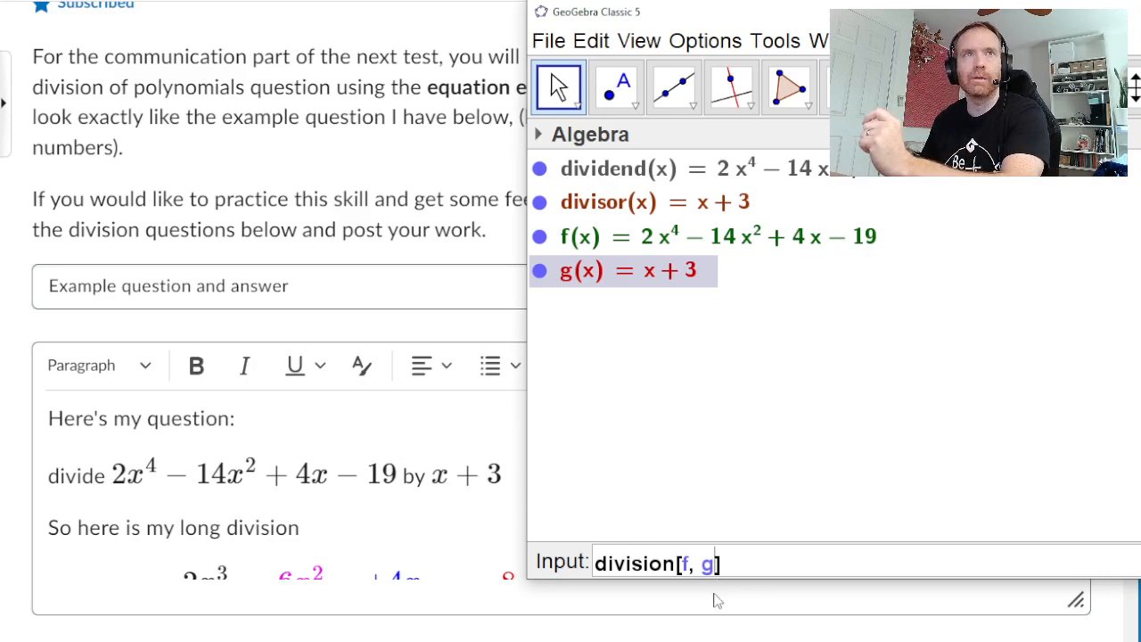
key("Return")
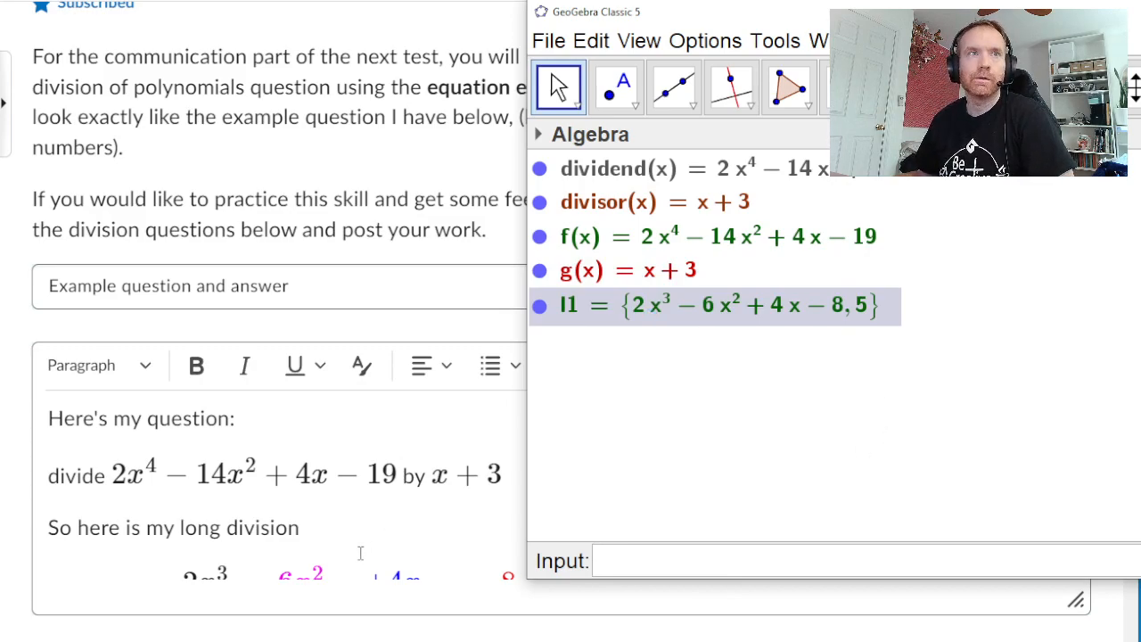
scroll(360, 514, "down", 5)
scroll(359, 514, "down", 5)
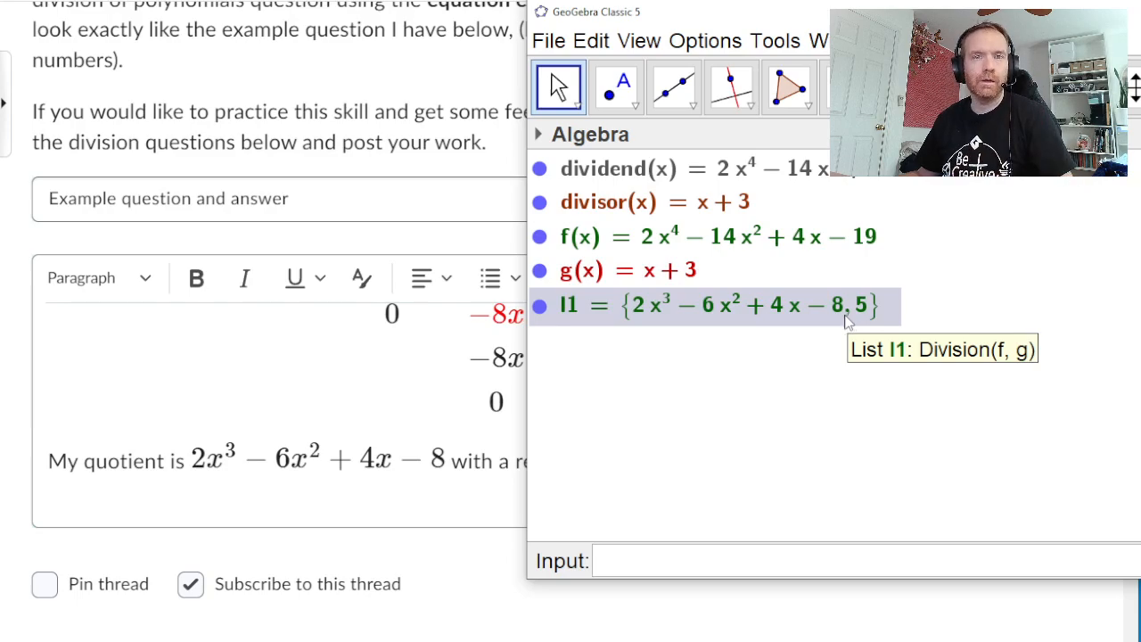
- Compare the remainder in the post's closing sentence with the GeoGebra division result, and review the top rows of the long division
left_click_drag(832, 22, 361, 37)
left_click(618, 620)
left_click_drag(642, 462, 657, 477)
key("alt+Tab")
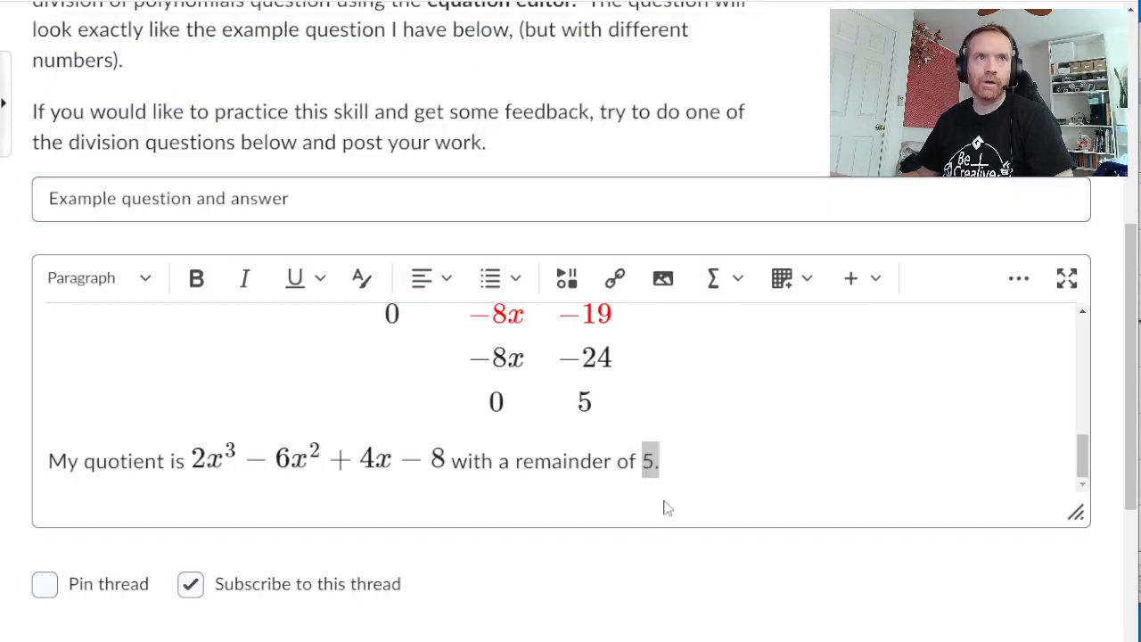
key("alt+Tab")
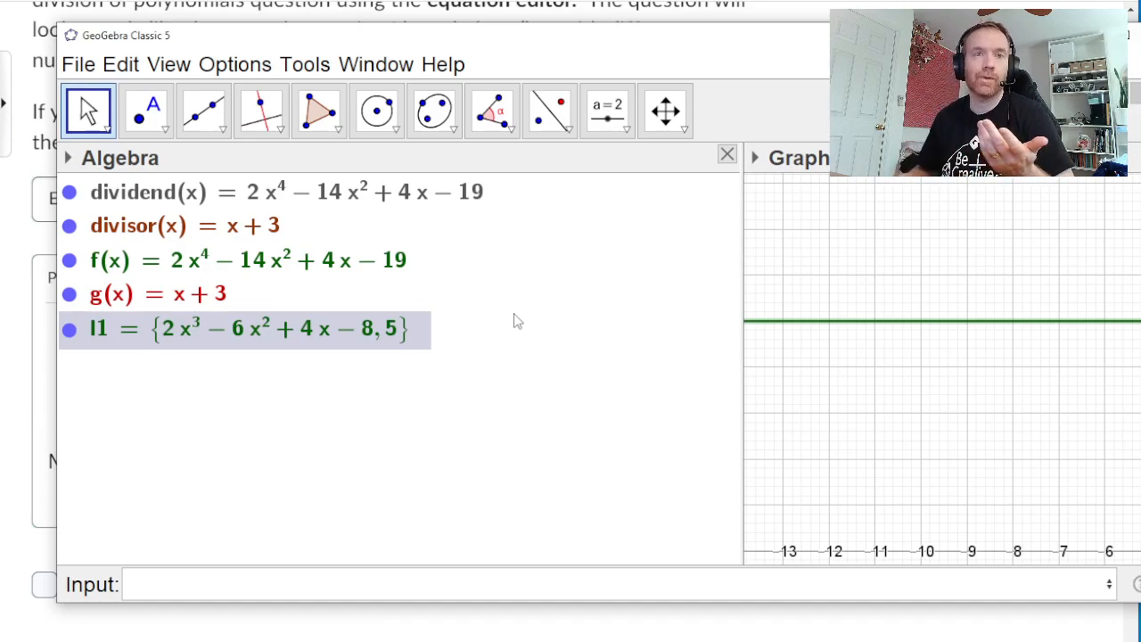
key("alt+Tab")
scroll(287, 375, "up", 8)
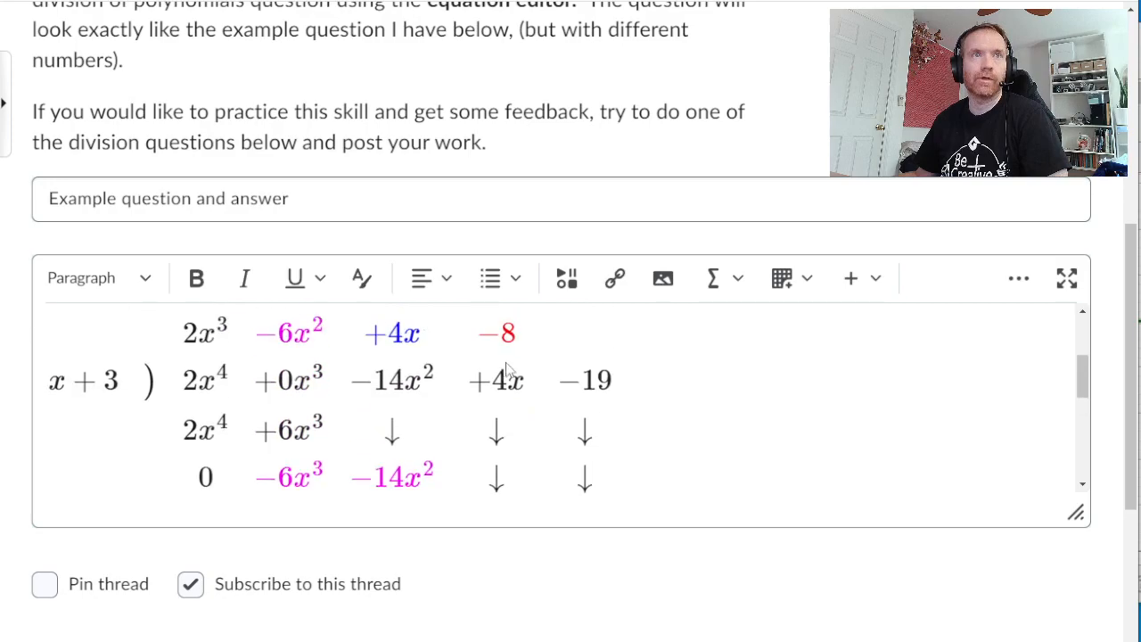
scroll(448, 427, "down", 2)
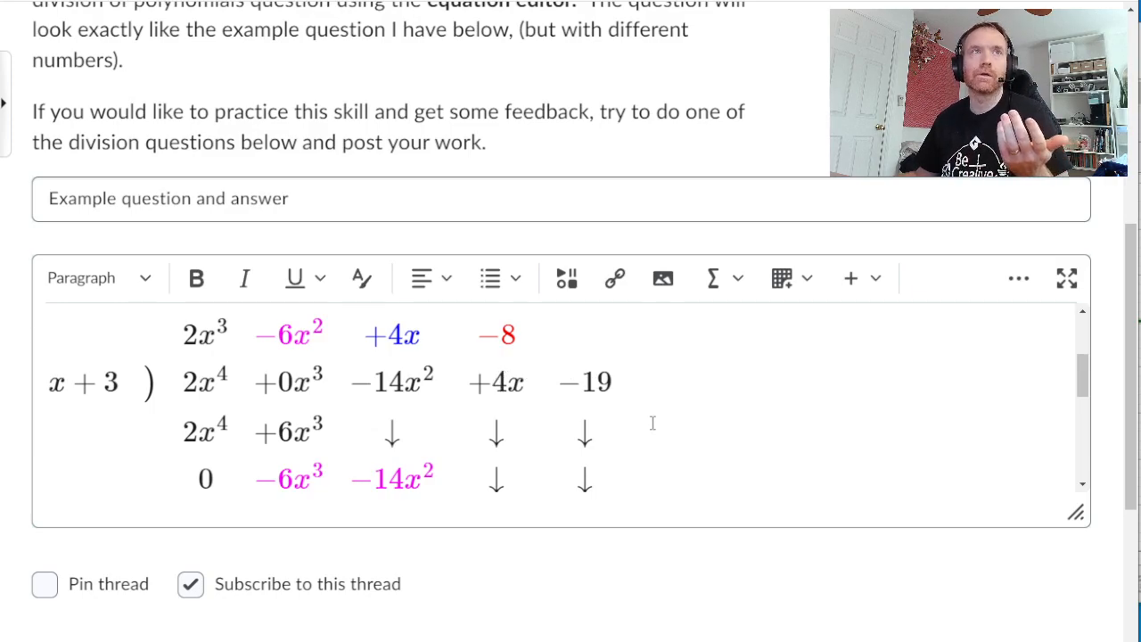
scroll(651, 423, "up", 1)
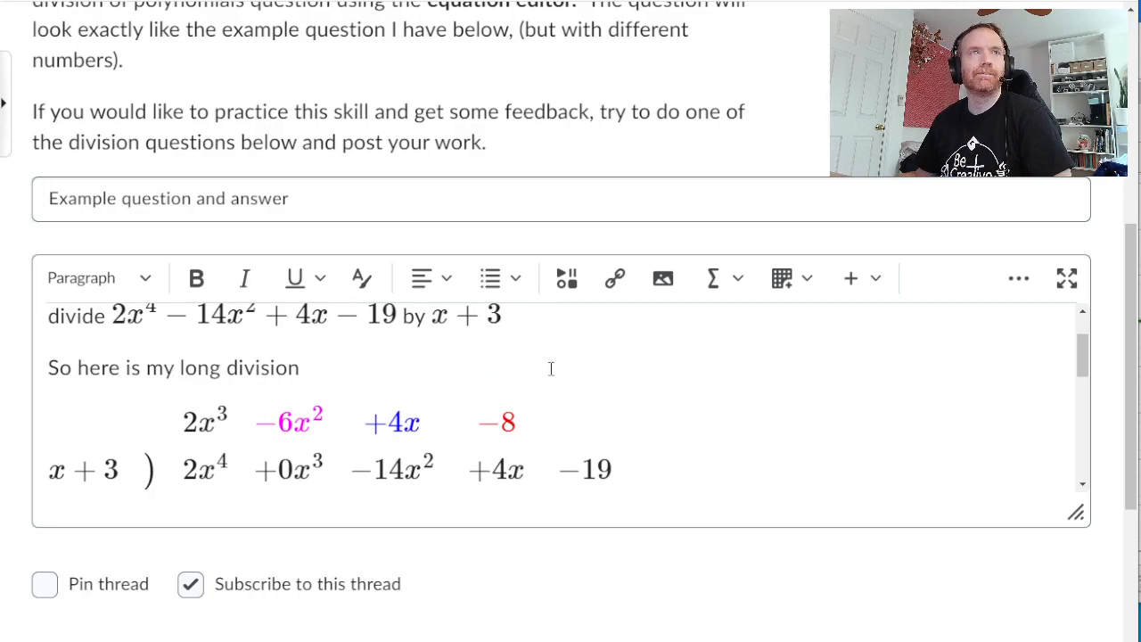
- Edit the long division equation to add R:5 at the end of the quotient row, and insert the updated equation into the post
scroll(551, 368, "down", 8)
scroll(581, 428, "up", 8)
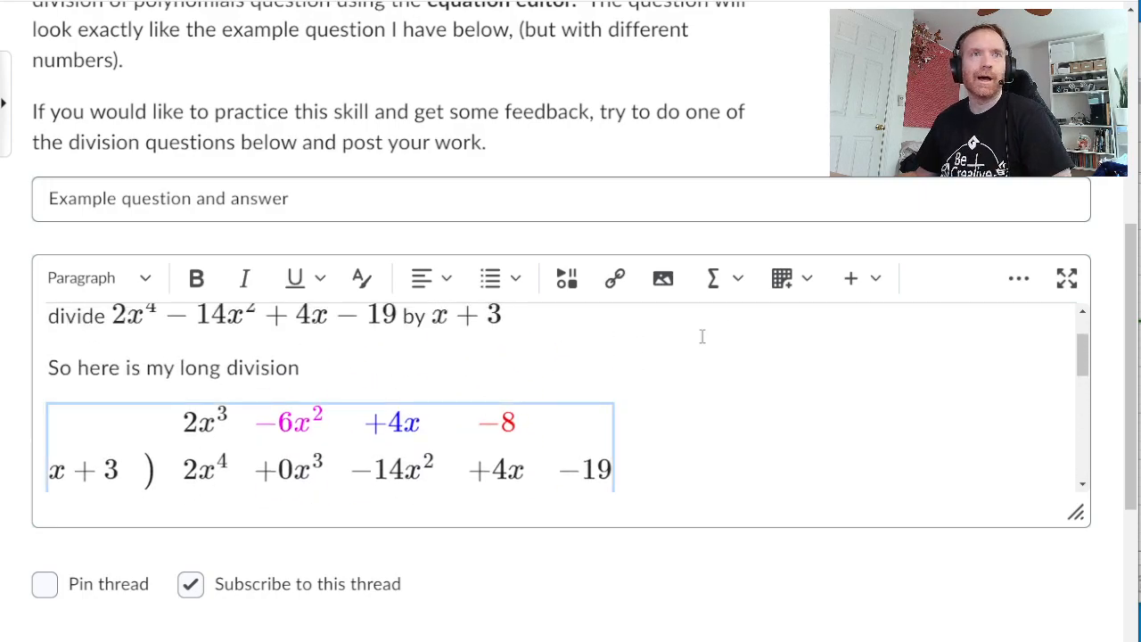
left_click(716, 283)
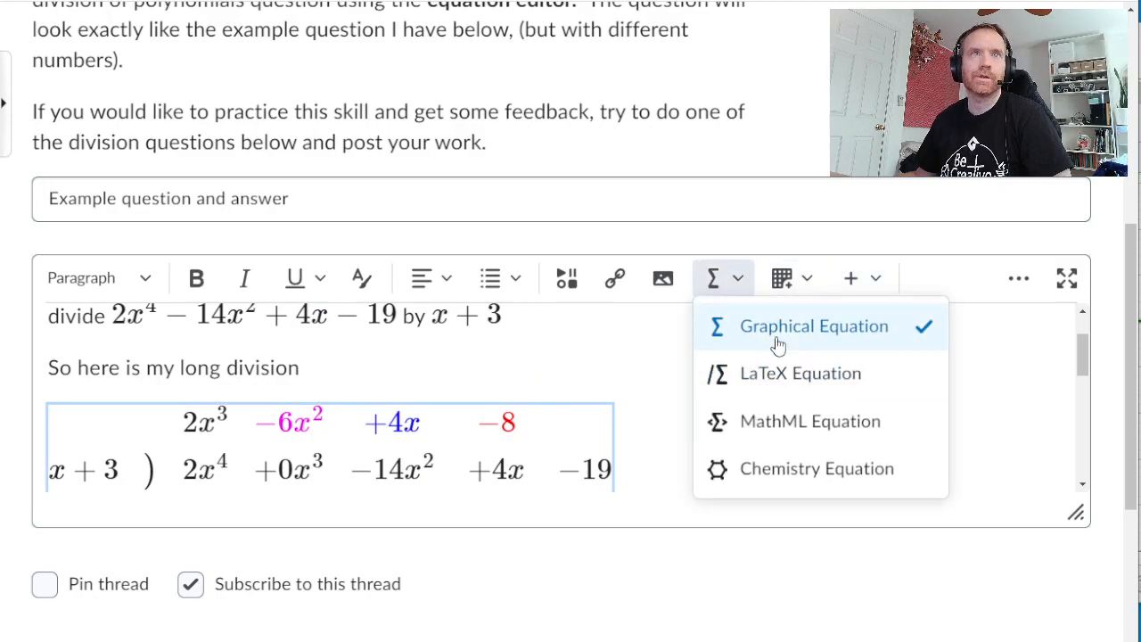
left_click(776, 343)
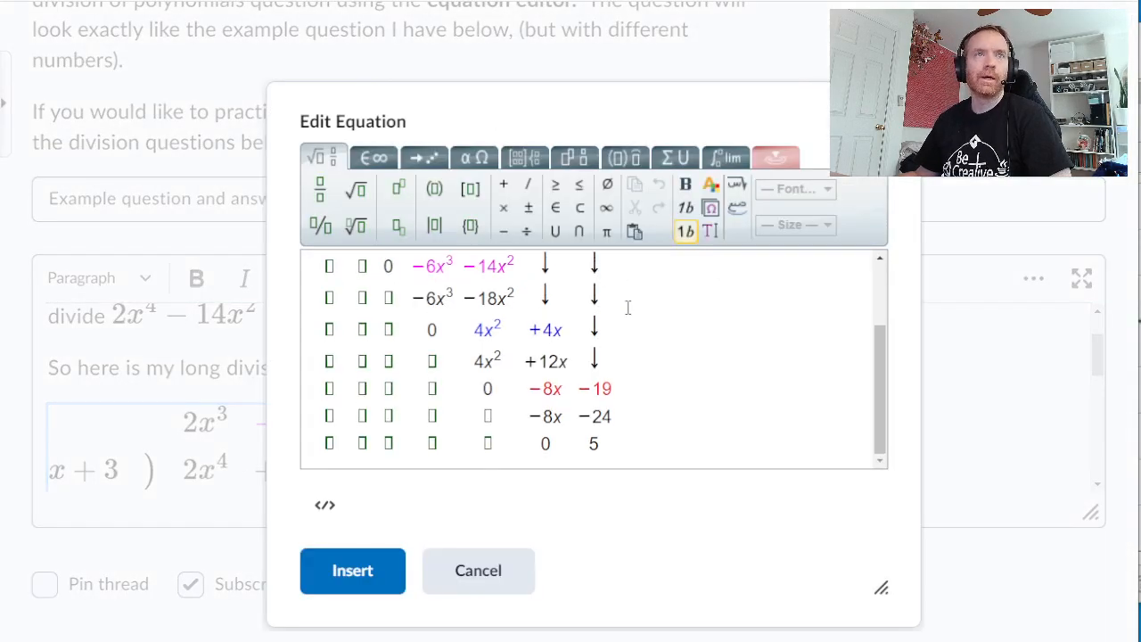
double_click(593, 444)
scroll(615, 446, "up", 5)
left_click(595, 272)
type("R:5")
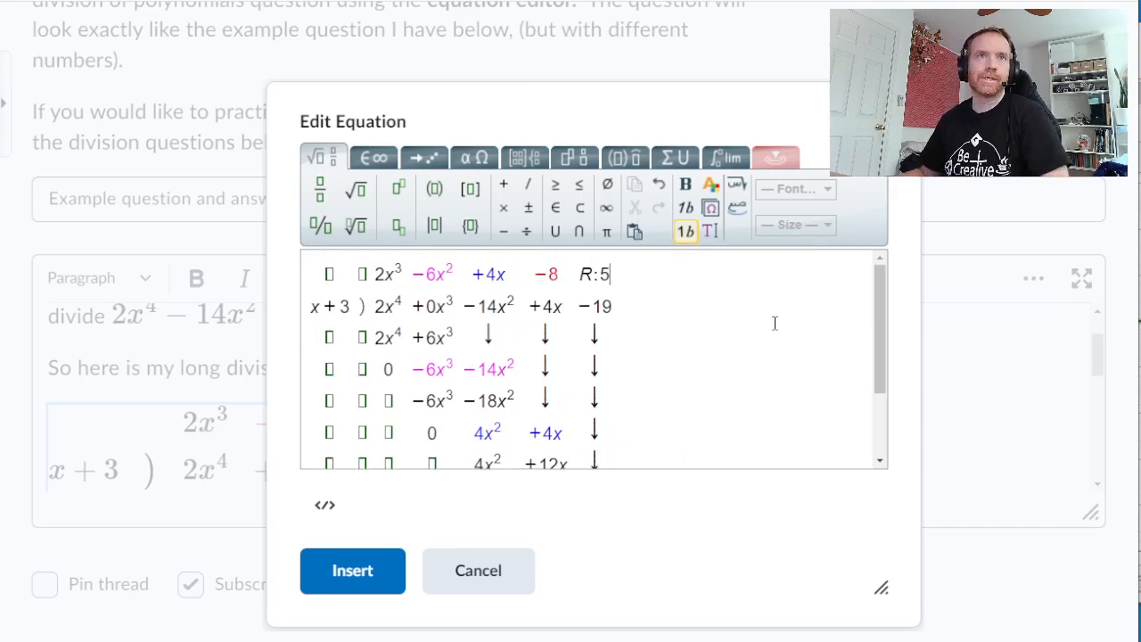
left_click(375, 584)
scroll(586, 428, "up", 2)
scroll(587, 437, "down", 2)
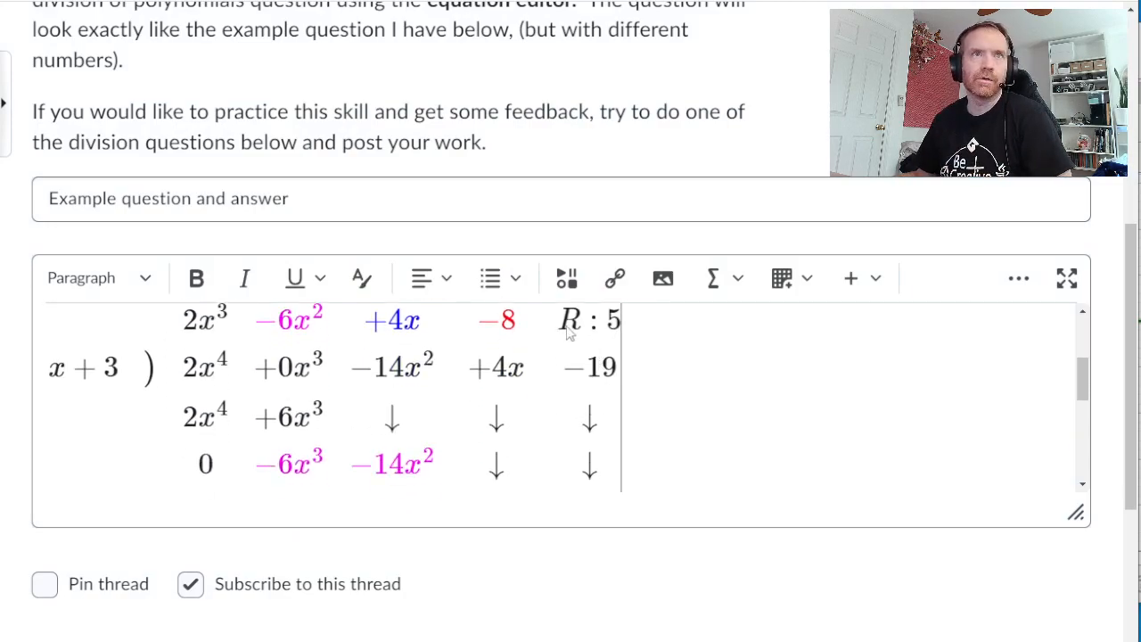
- Review the post from the question to the quotient sentence, and add an empty line after that sentence
scroll(635, 428, "down", 3)
scroll(630, 478, "up", 5)
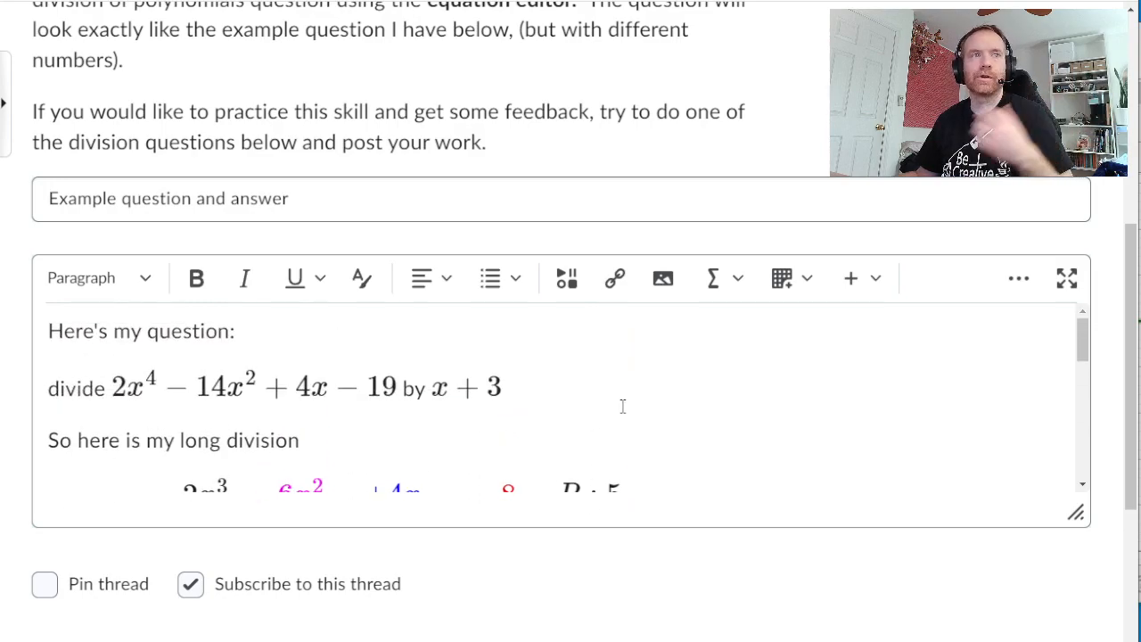
scroll(623, 410, "down", 5)
left_click_drag(660, 462, 58, 461)
left_click(684, 463)
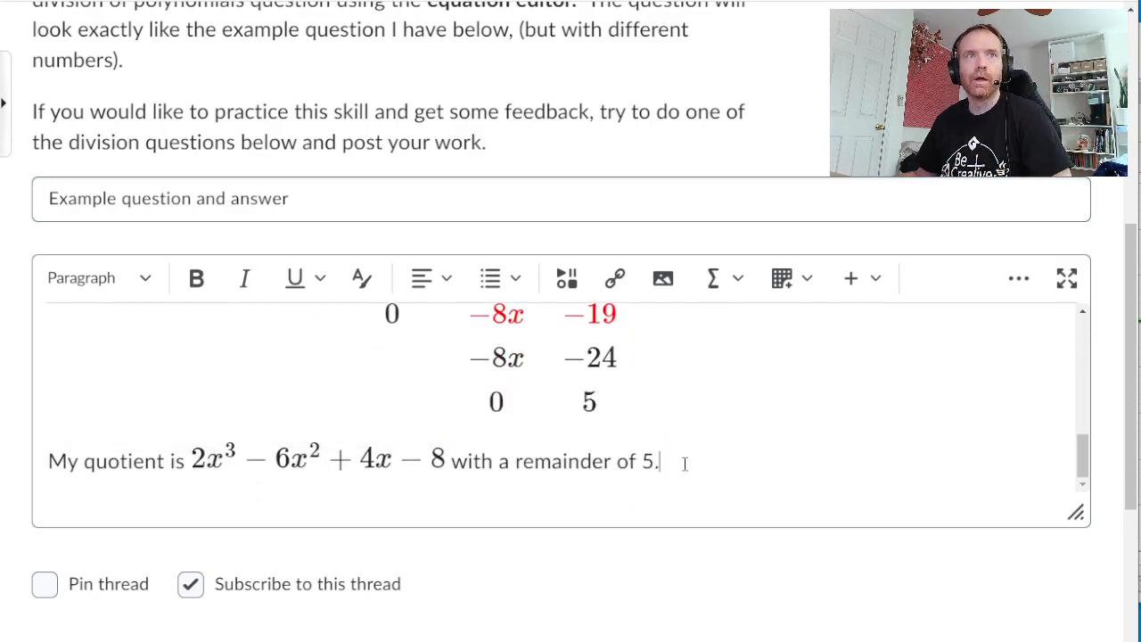
scroll(669, 460, "down", 4)
key("Return")
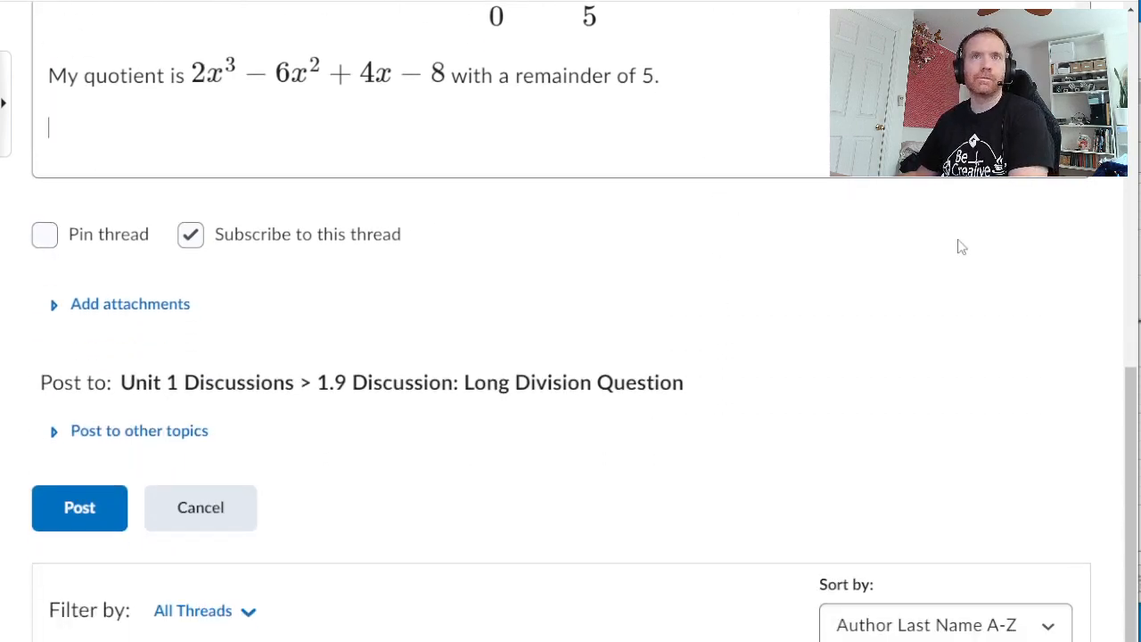
- Switch to GeoGebra to view the division result again, and return to the long division in the discussion post
key("alt+Tab")
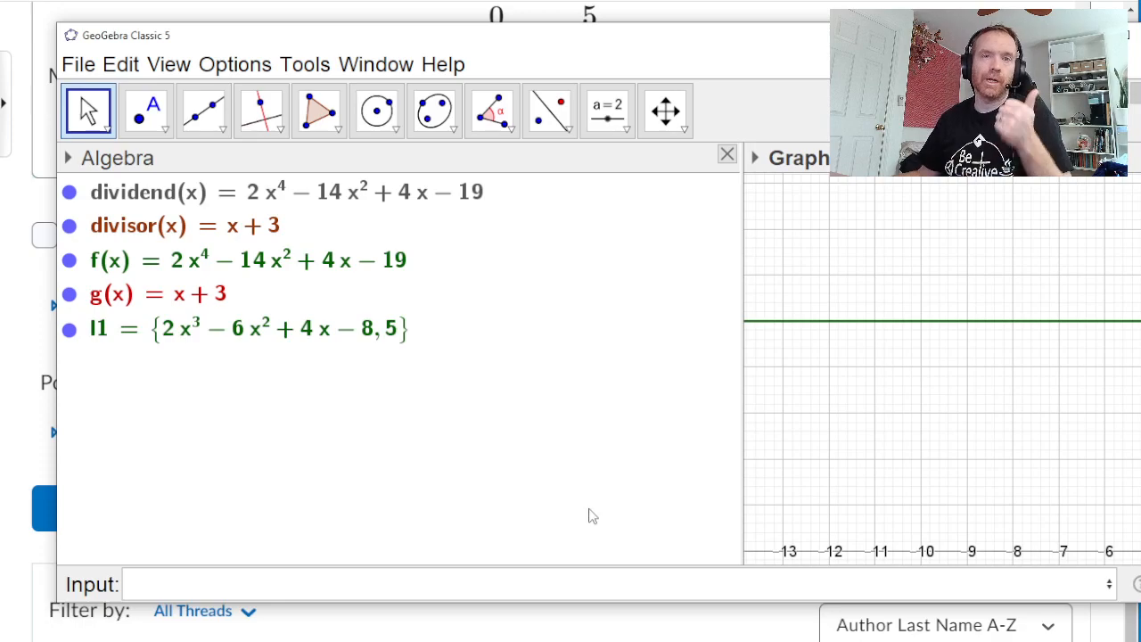
left_click(533, 635)
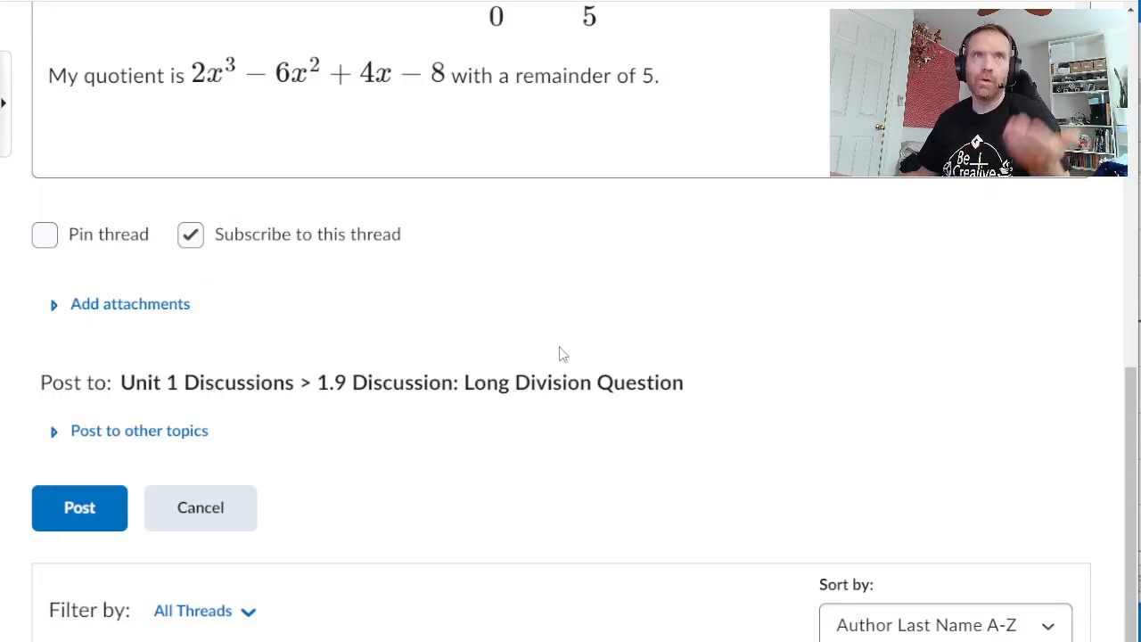
scroll(561, 354, "up", 5)
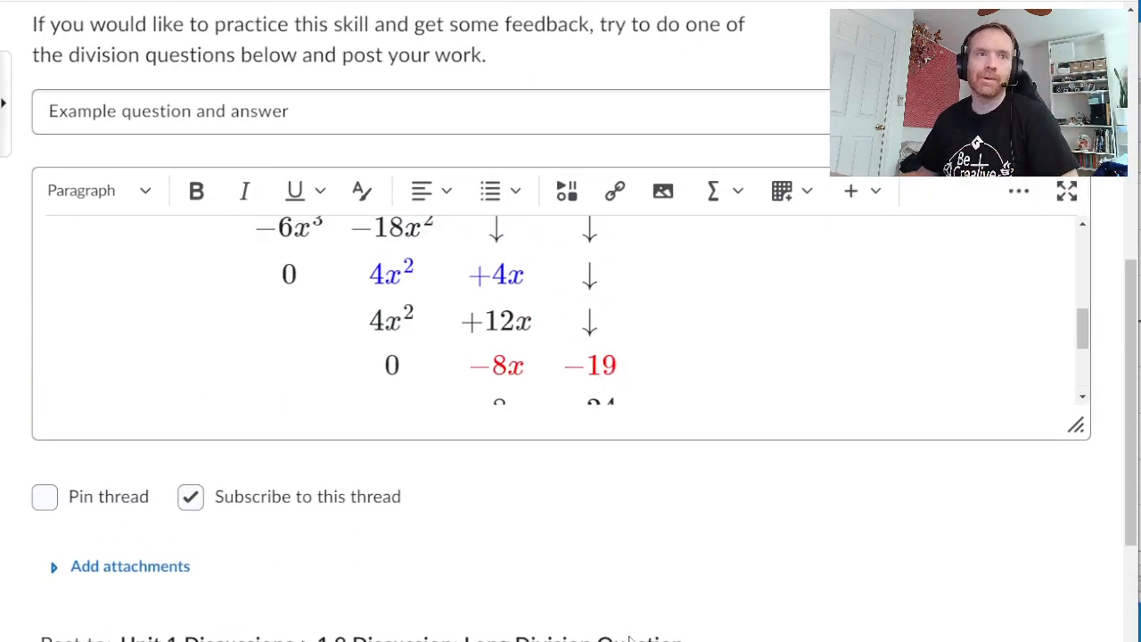